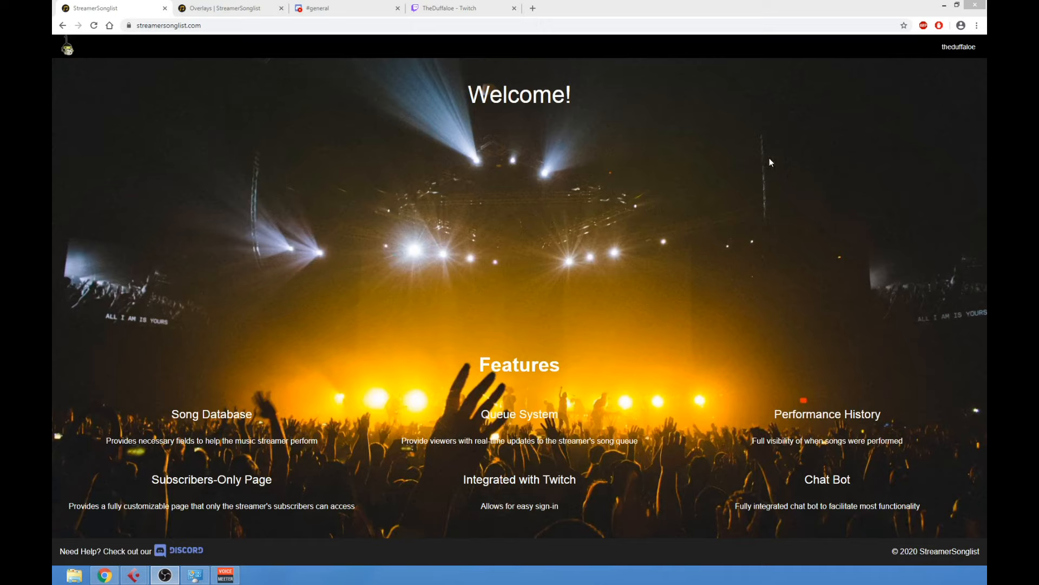
Open the signed-in streamer's own page and delete all songs from the song list
{"action": "left_click", "coordinate": [959, 49]}
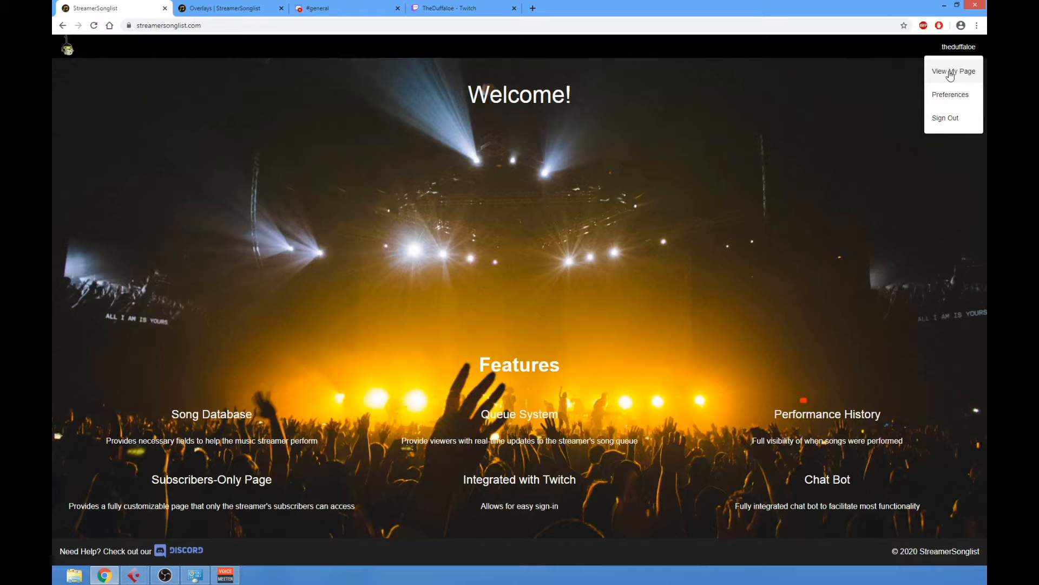
{"action": "left_click", "coordinate": [950, 76]}
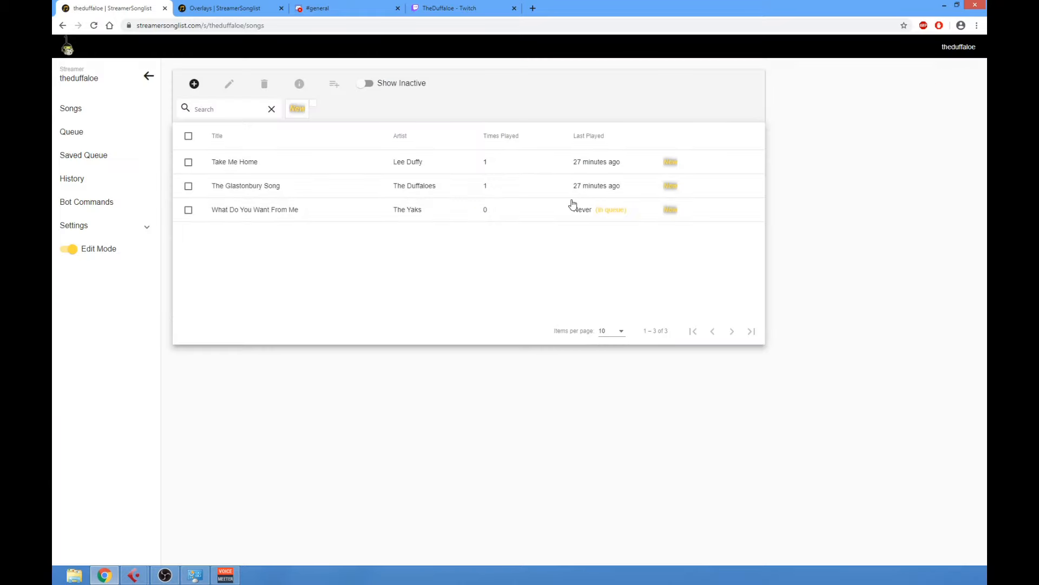
{"action": "left_click", "coordinate": [189, 137]}
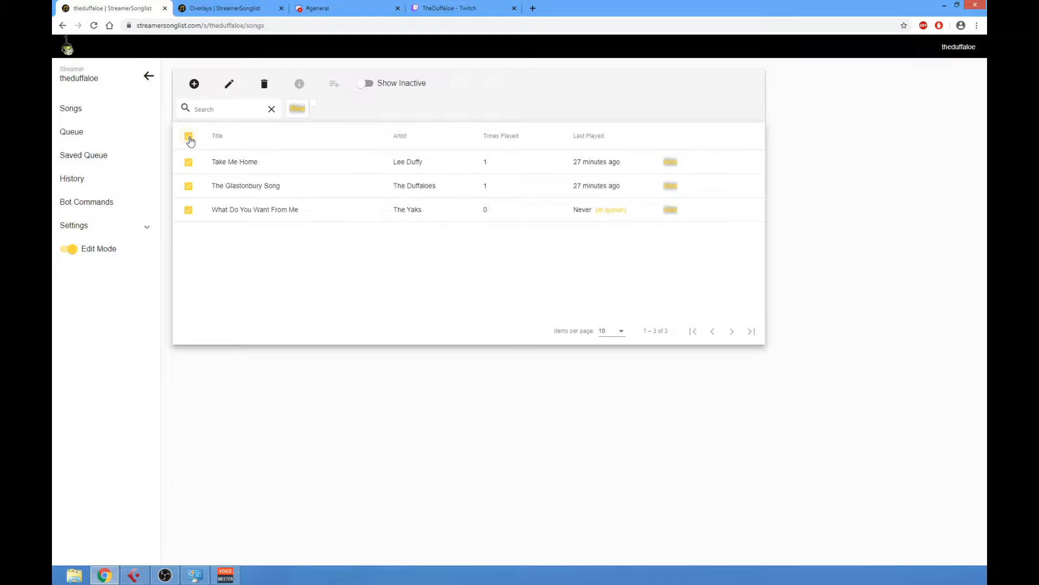
{"action": "left_click", "coordinate": [266, 85]}
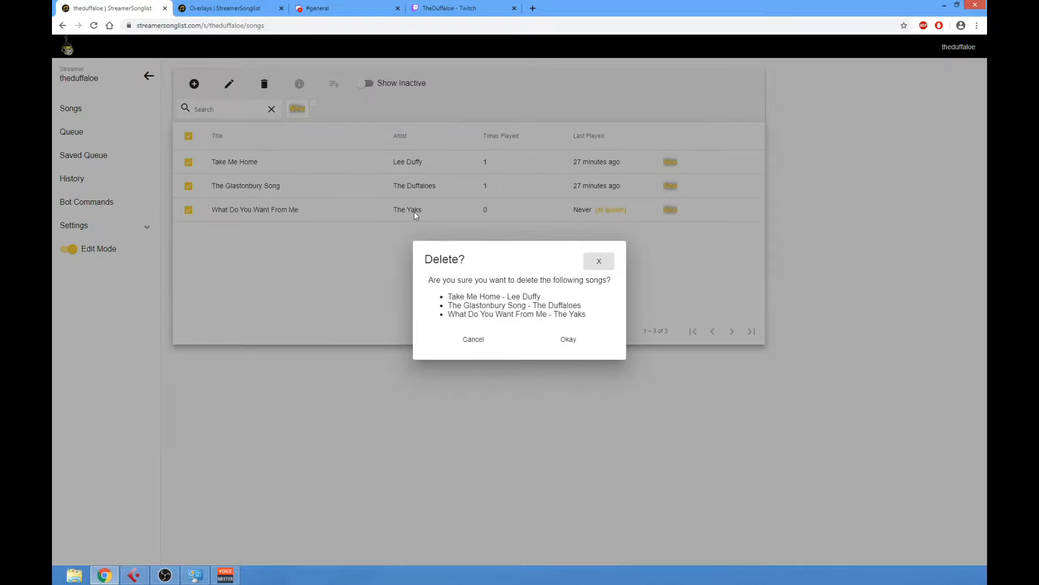
{"action": "left_click", "coordinate": [567, 340]}
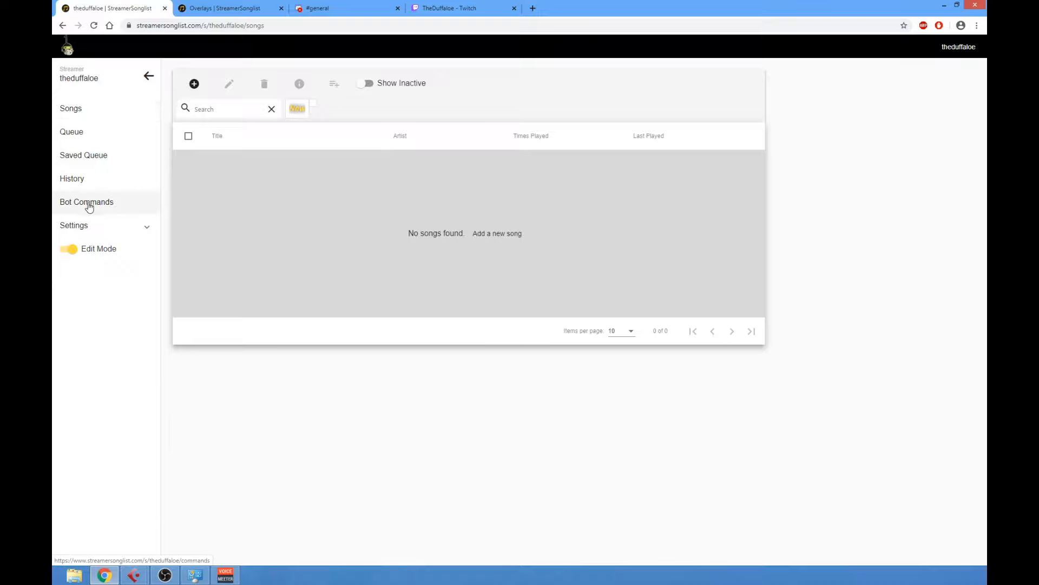
Look at the song list and the queue with Edit Mode off, and turn Edit Mode back on for the song list
{"action": "left_click", "coordinate": [65, 253]}
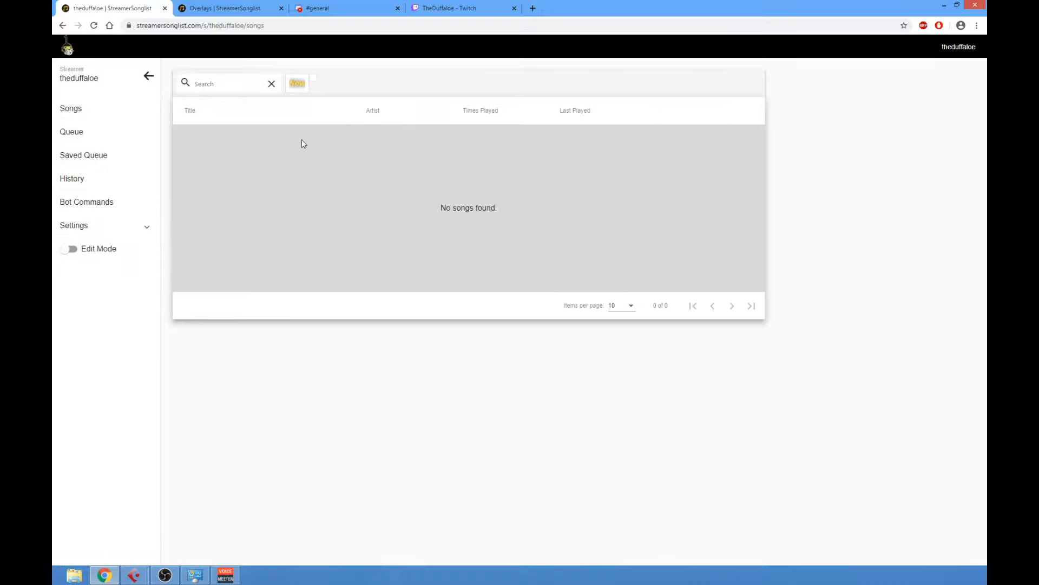
{"action": "left_click", "coordinate": [124, 138]}
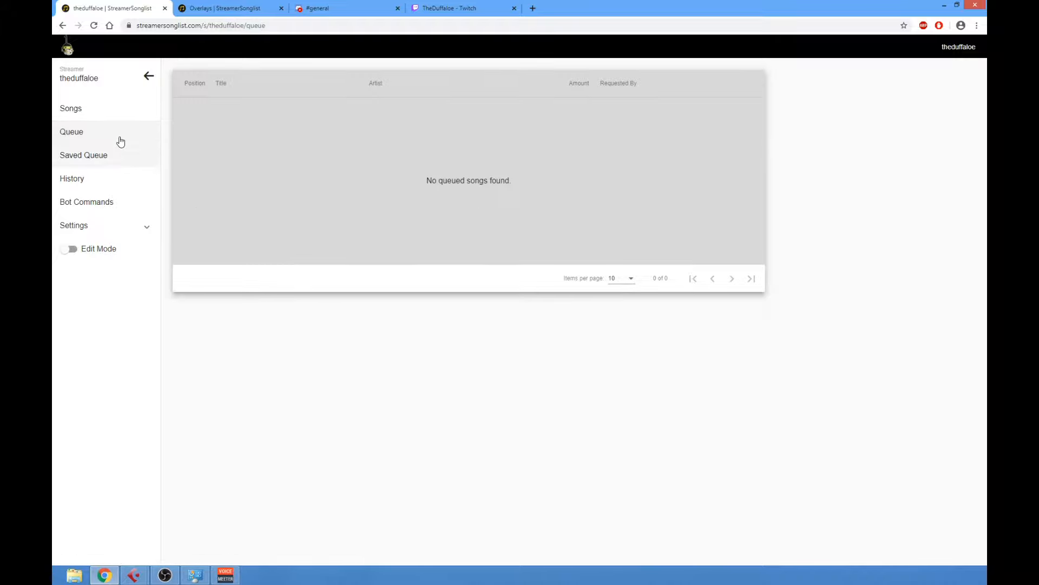
{"action": "left_click", "coordinate": [84, 111]}
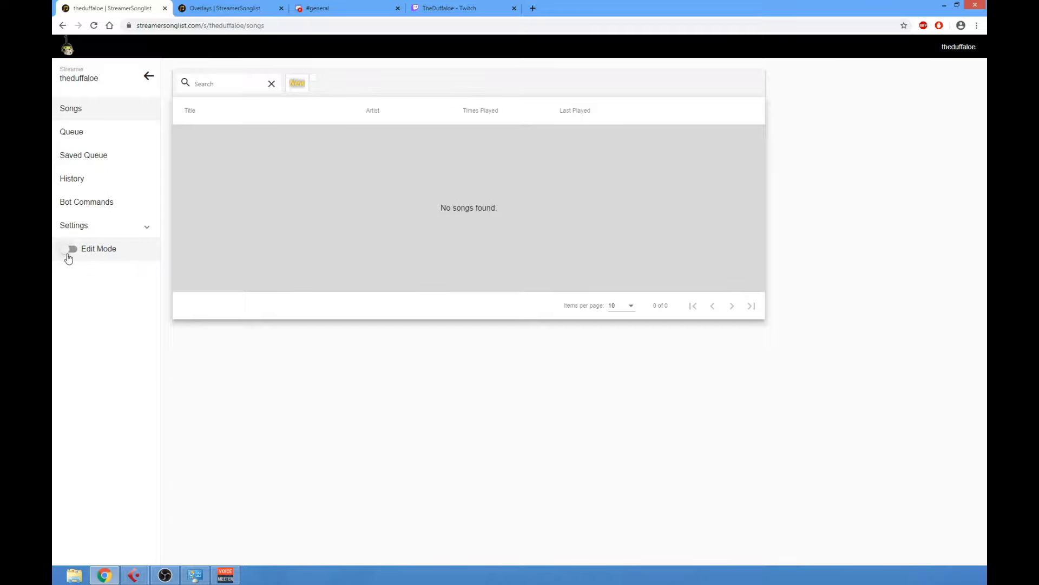
{"action": "left_click", "coordinate": [68, 254]}
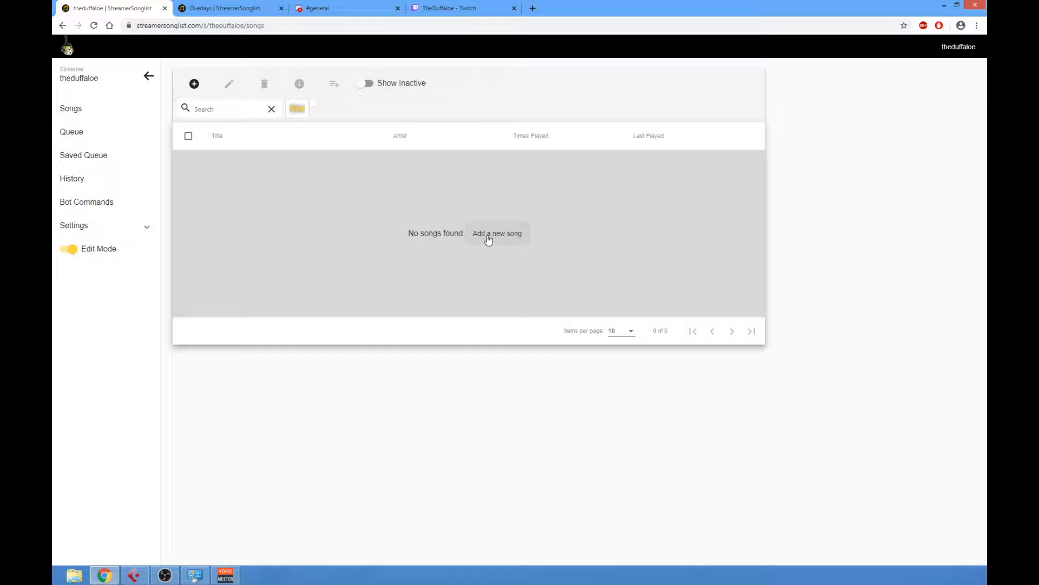
Create the song "The Glastonbury Song" by The Duffaloes and keep the form ready for another song
{"action": "left_click", "coordinate": [194, 84]}
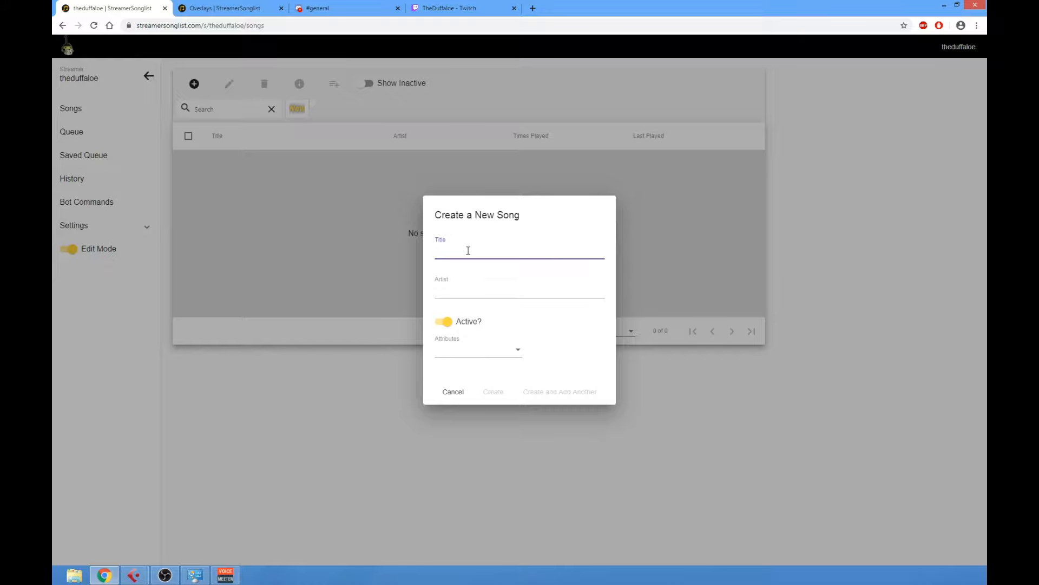
{"action": "type", "text": "The Glastonbury Song"}
{"action": "left_click", "coordinate": [447, 292]}
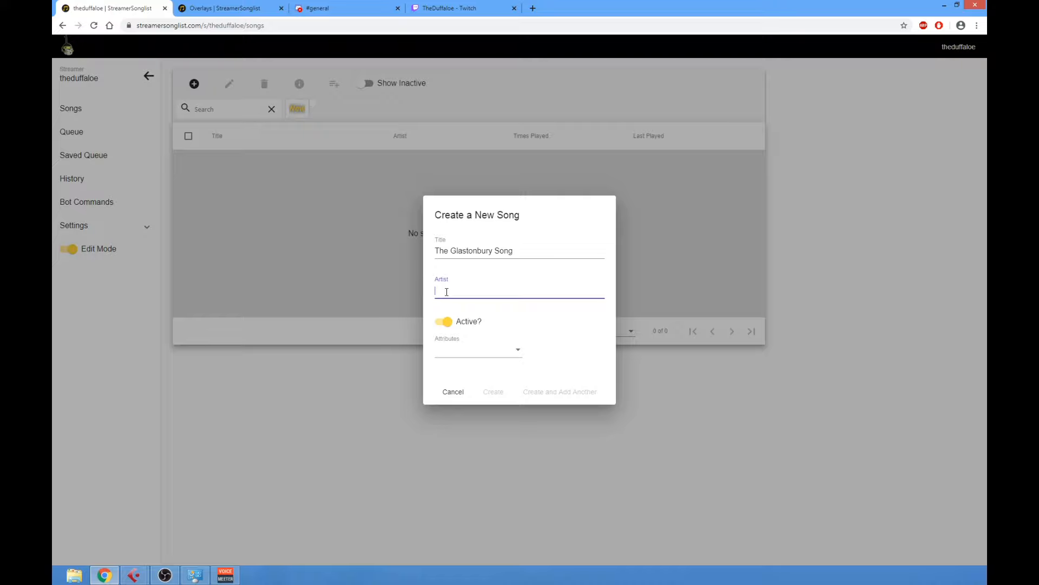
{"action": "type", "text": "The Duffaloes"}
{"action": "left_click", "coordinate": [548, 396]}
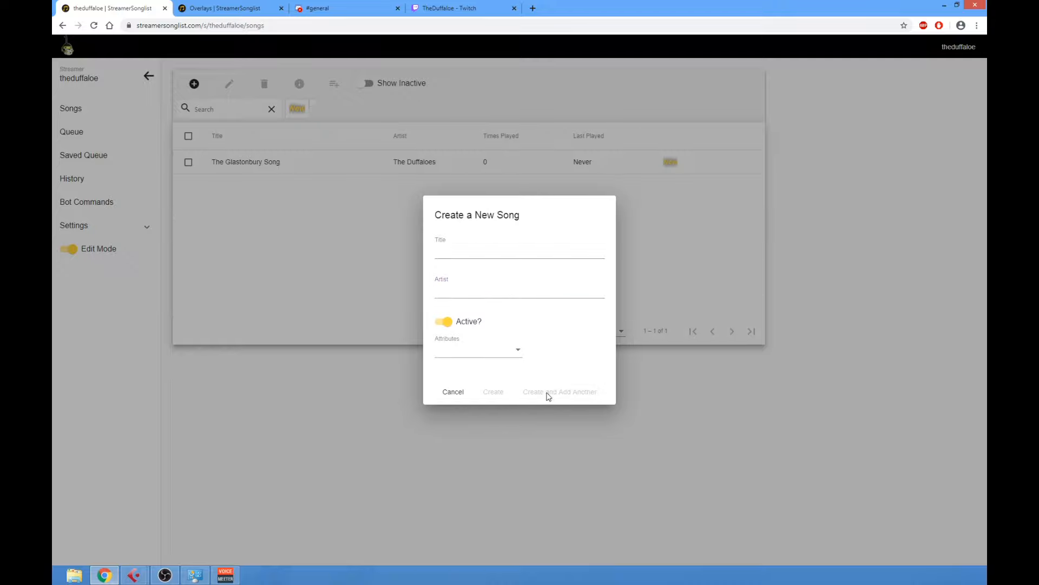
Create the song "Take Me Home" with the artist's full name and keep the form ready for another song
{"action": "left_click", "coordinate": [534, 252]}
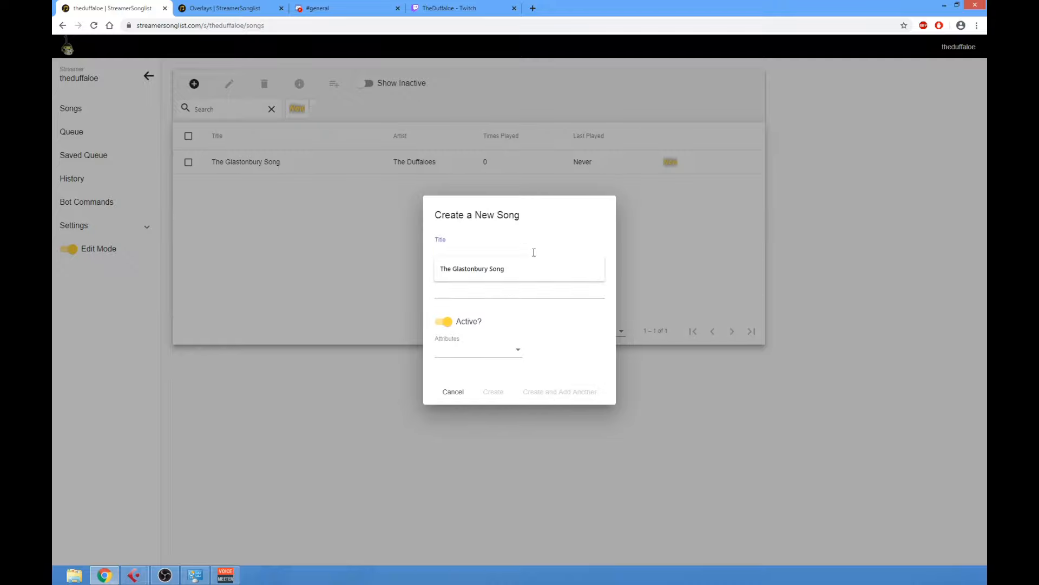
{"action": "type", "text": "Take M"}
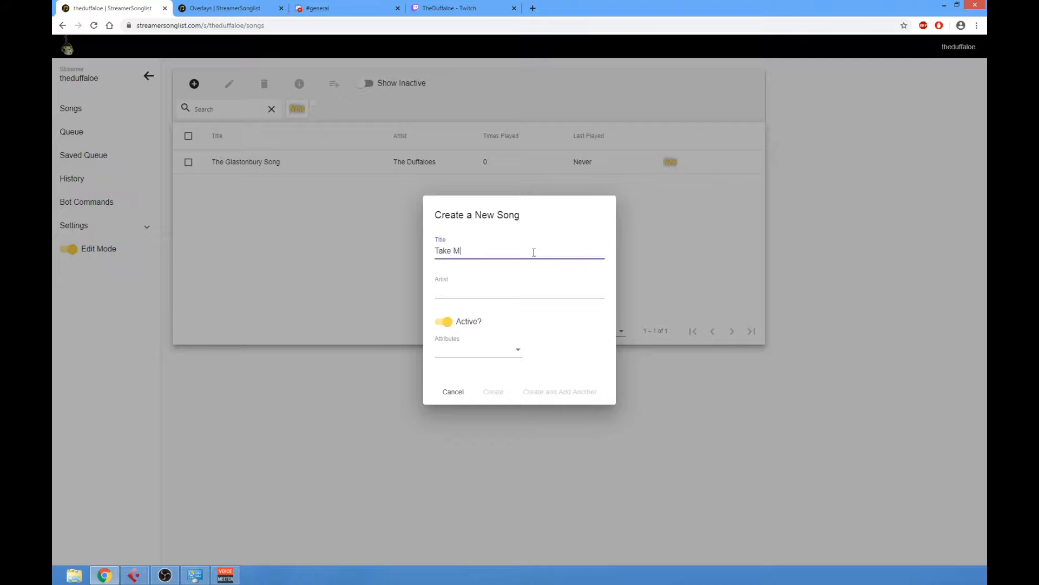
{"action": "type", "text": "e Home"}
{"action": "left_click", "coordinate": [497, 289]}
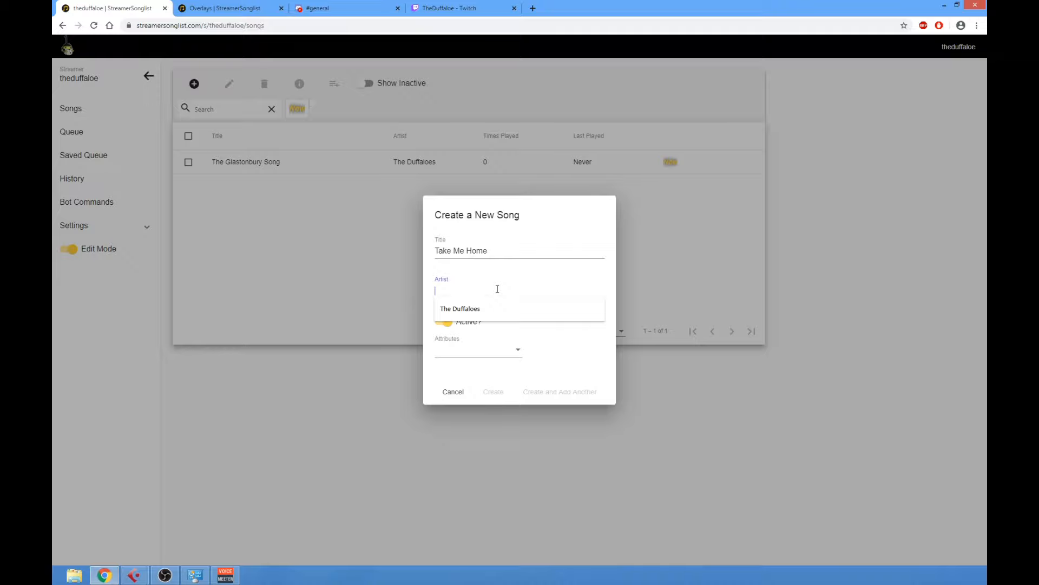
{"action": "type", "text": "Lee"}
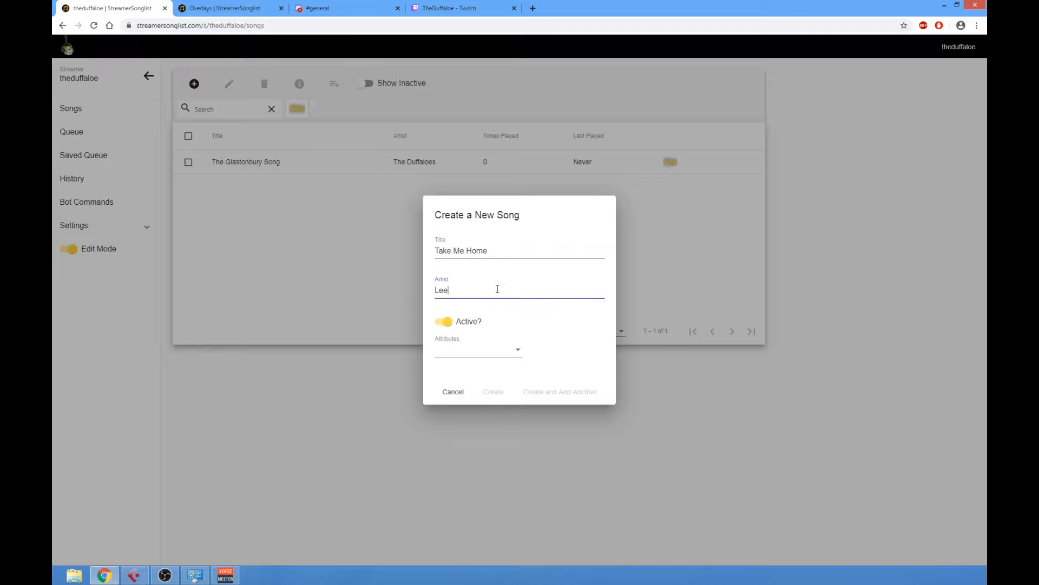
{"action": "type", "text": " Duffy"}
{"action": "left_click", "coordinate": [537, 396]}
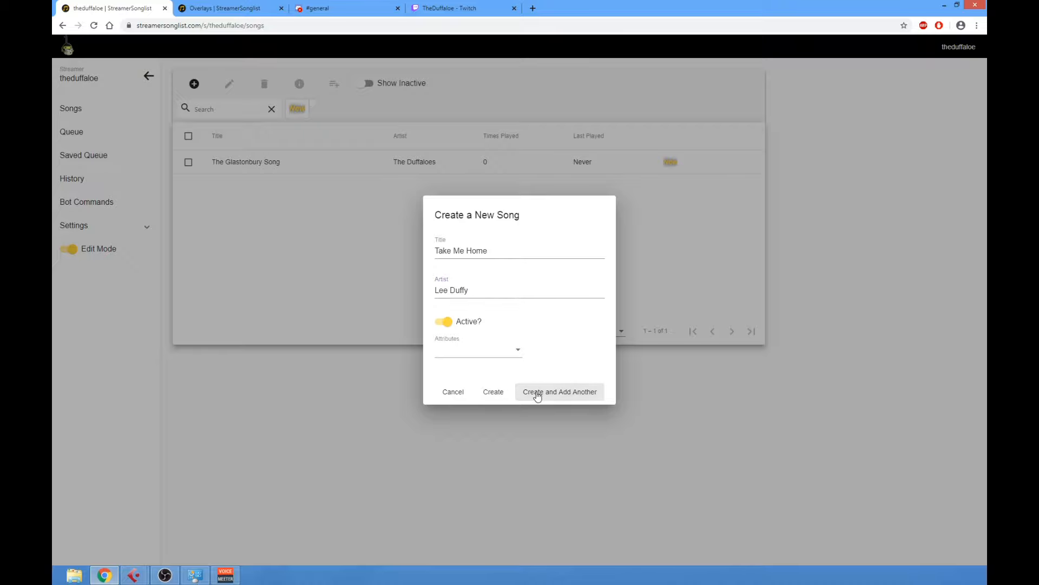
Create the song "What Do You Want From Me" by The Yaks as the last new entry
{"action": "left_click", "coordinate": [493, 252]}
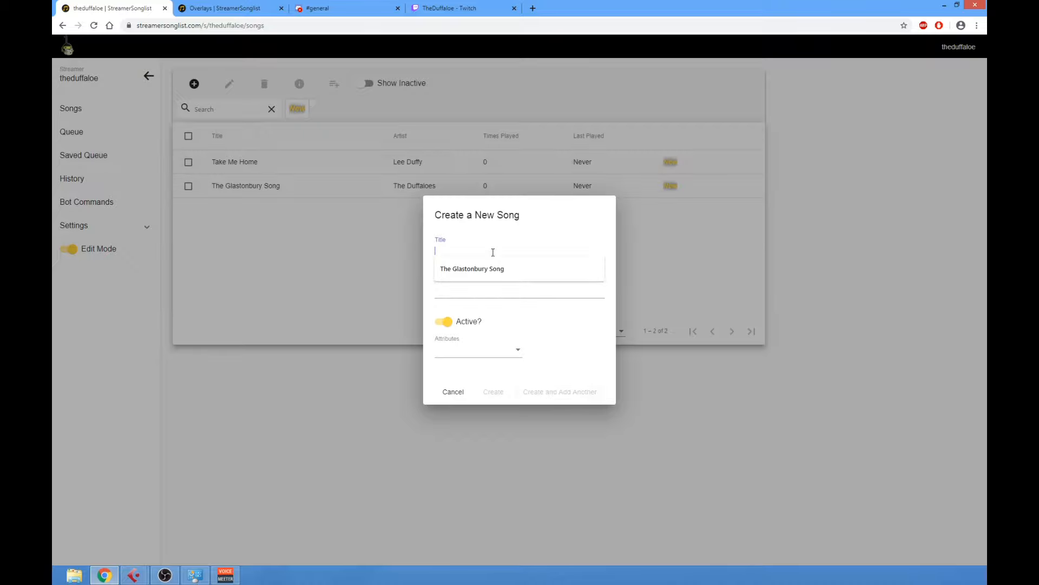
{"action": "type", "text": "W"}
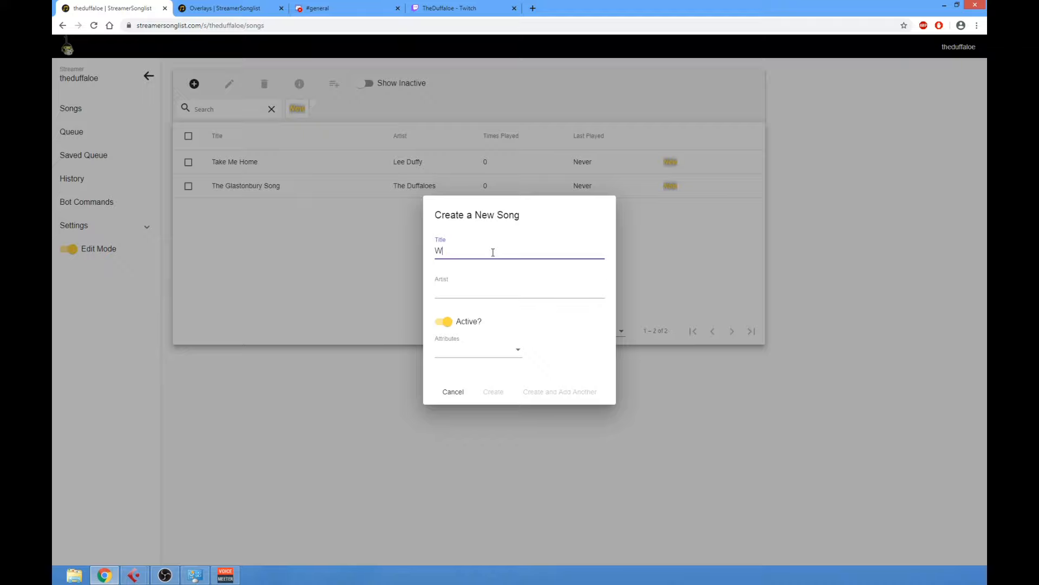
{"action": "type", "text": "hat Do You Want From Me"}
{"action": "left_click", "coordinate": [459, 292]}
{"action": "type", "text": "The Yaks"}
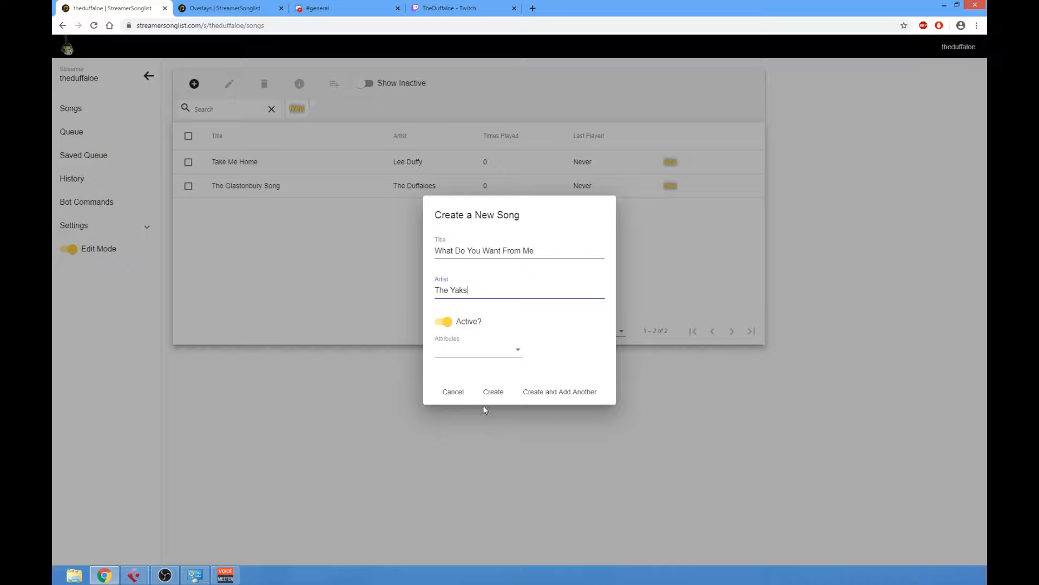
{"action": "left_click", "coordinate": [495, 395]}
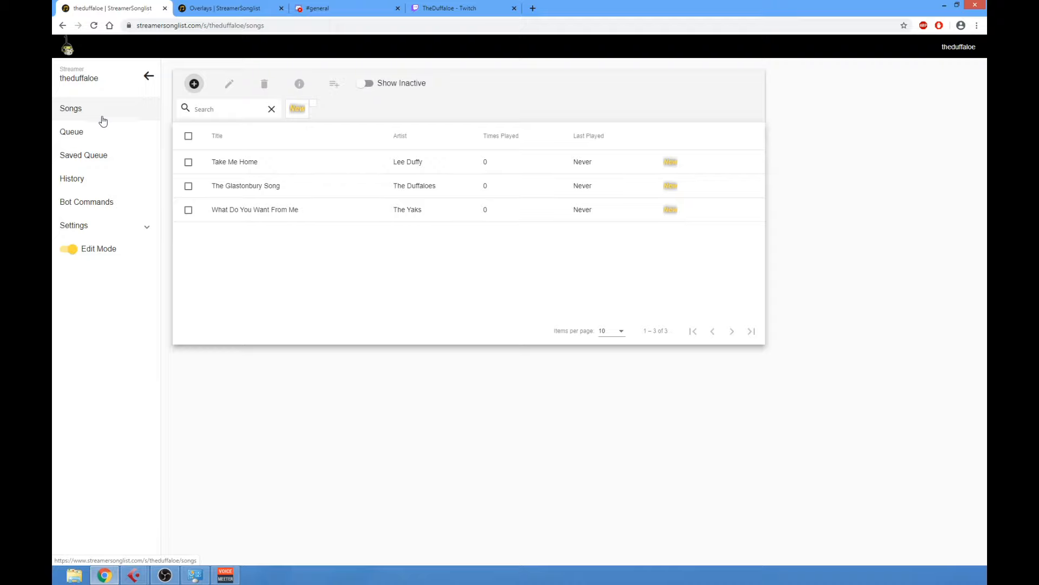
Turn off Edit Mode for the song list and open the Overlays settings
{"action": "left_click", "coordinate": [64, 253]}
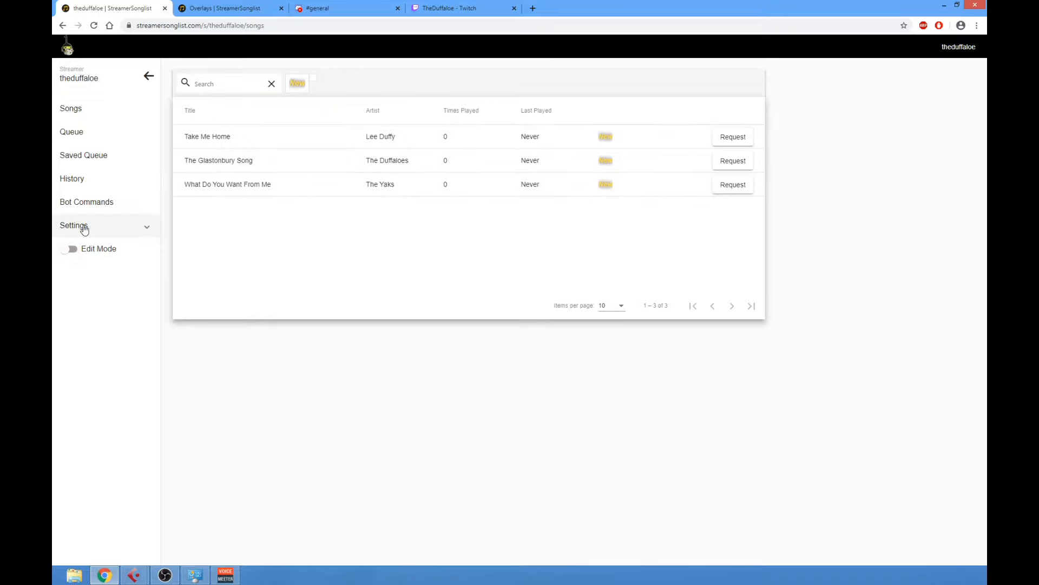
{"action": "left_click", "coordinate": [84, 230]}
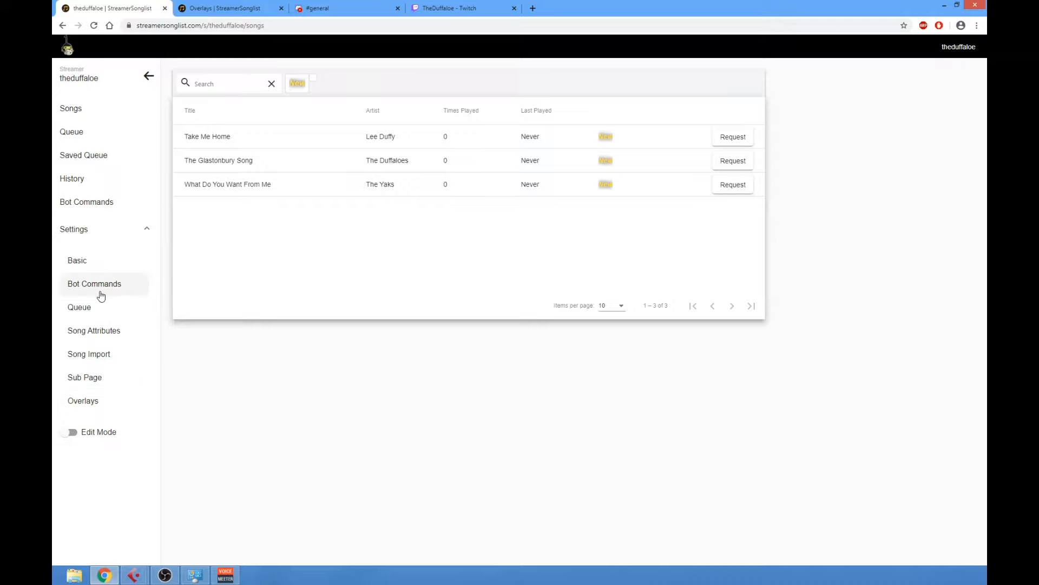
{"action": "left_click", "coordinate": [83, 401]}
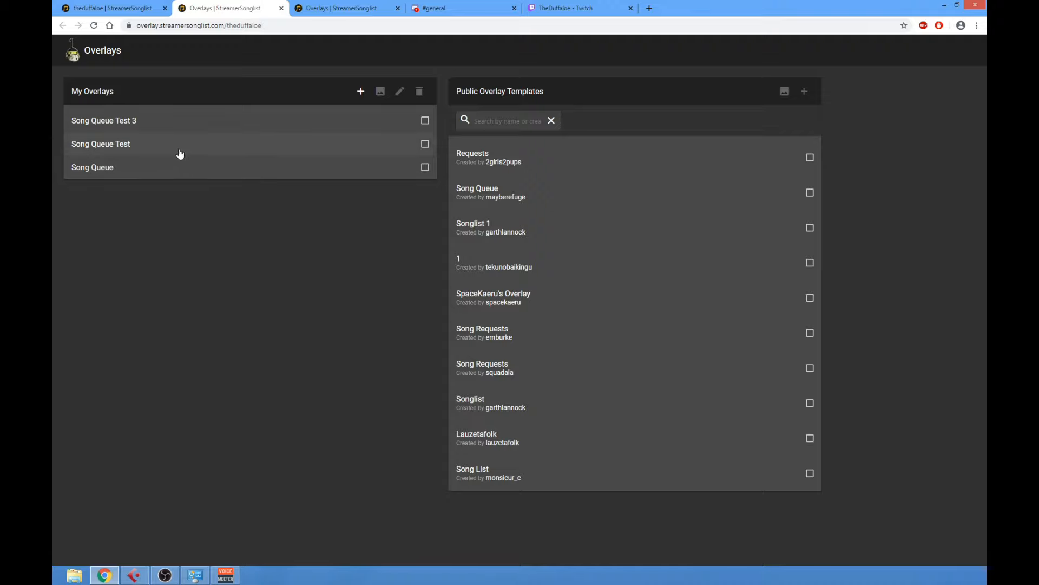
Create a non-public overlay named "Thursday test" and switch its editor canvas to Light
{"action": "left_click", "coordinate": [361, 93]}
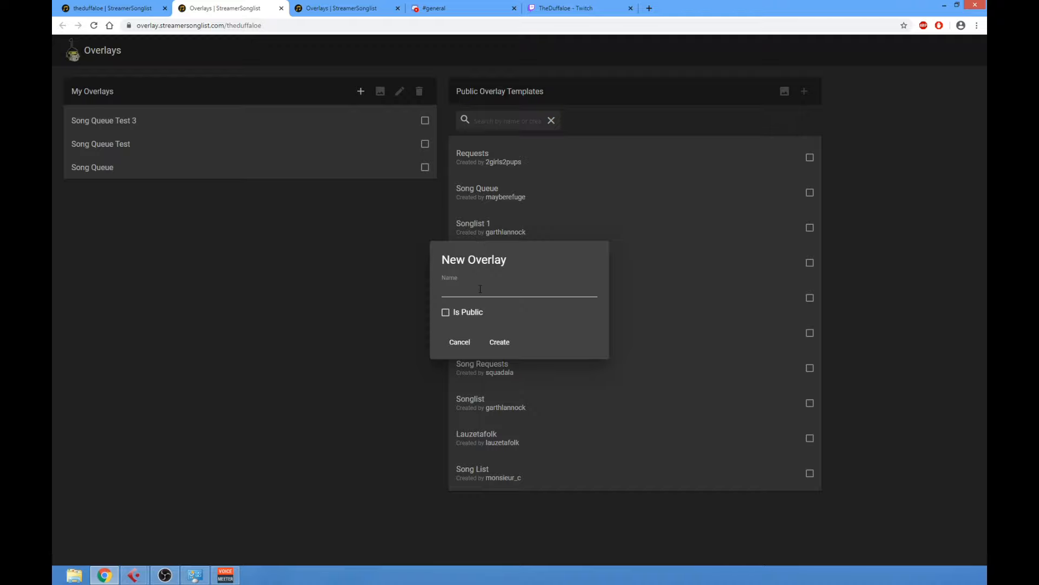
{"action": "type", "text": "Thursday test"}
{"action": "left_click", "coordinate": [498, 345]}
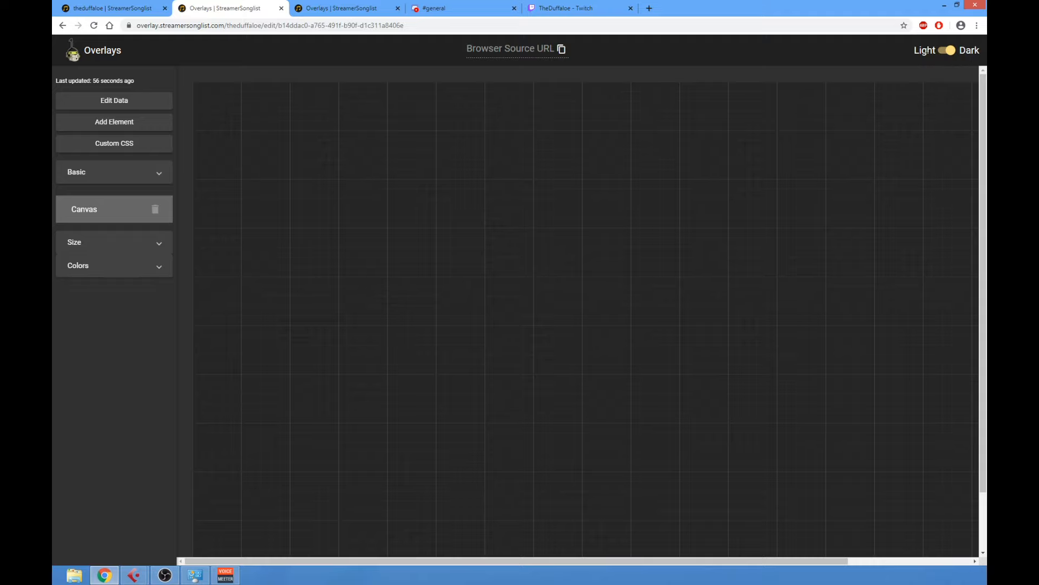
{"action": "left_click", "coordinate": [946, 50]}
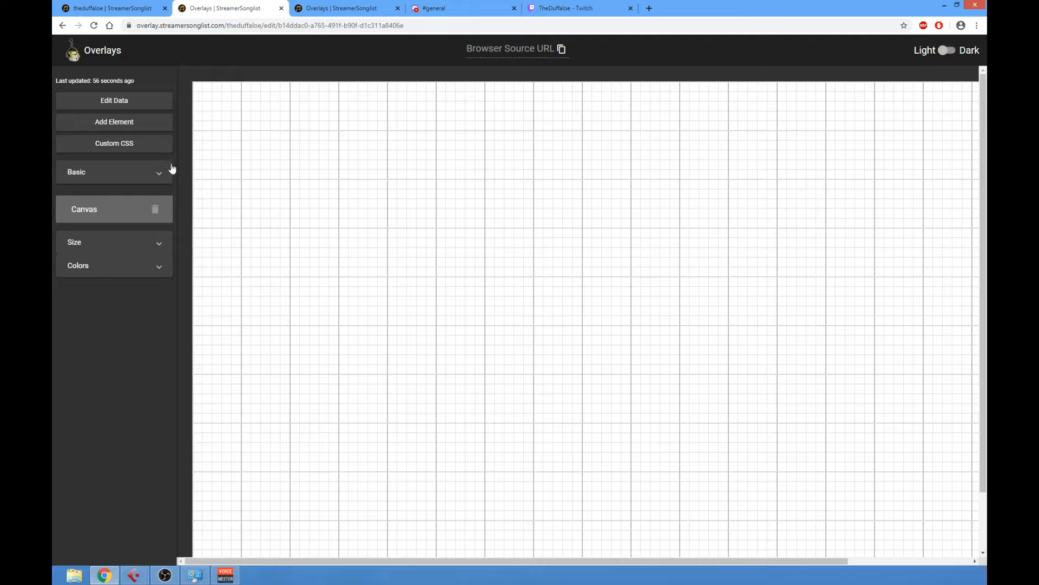
Add a Queue List table element named "Queue test" to the overlay
{"action": "left_click", "coordinate": [126, 123]}
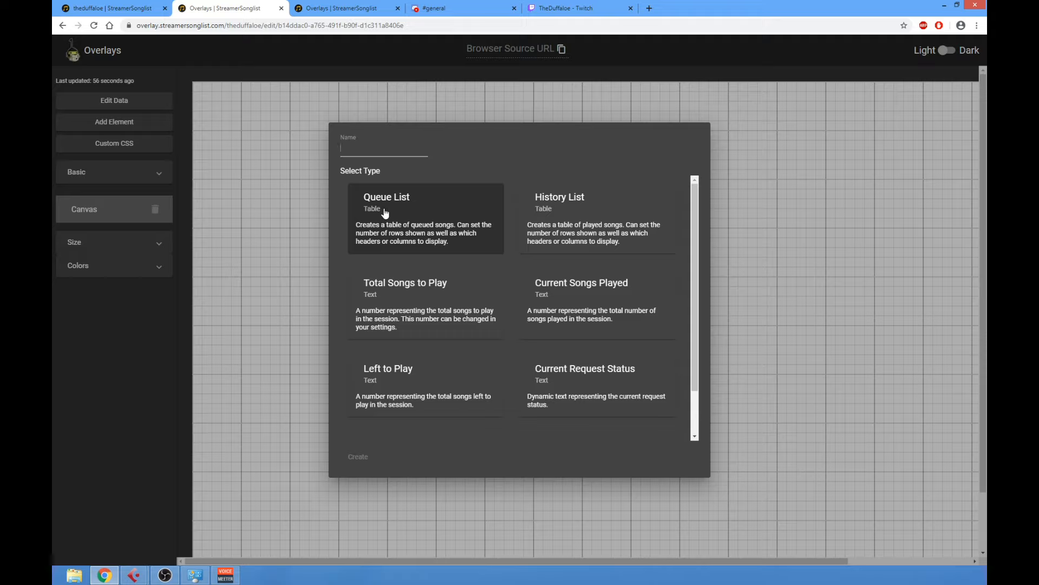
{"action": "type", "text": "Queue test"}
{"action": "left_click", "coordinate": [392, 216]}
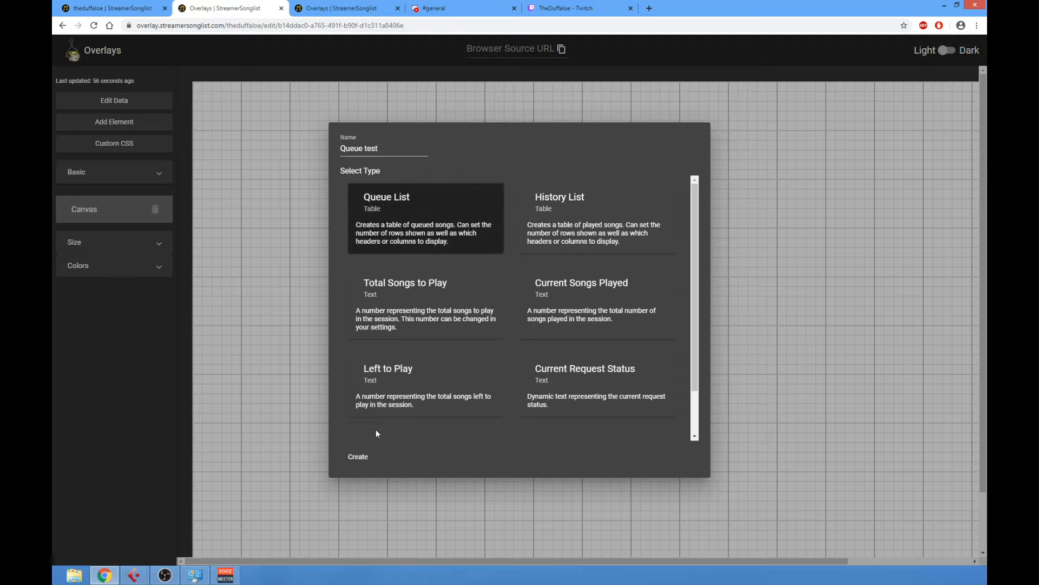
{"action": "left_click", "coordinate": [358, 457]}
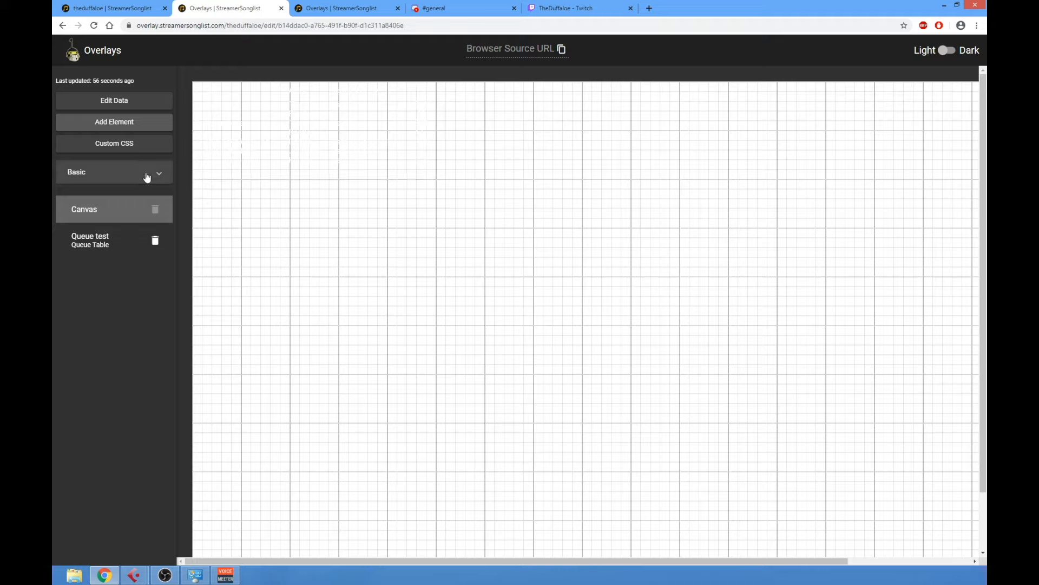
Set the background color of the Queue test table to red, #f70909
{"action": "left_click", "coordinate": [100, 243]}
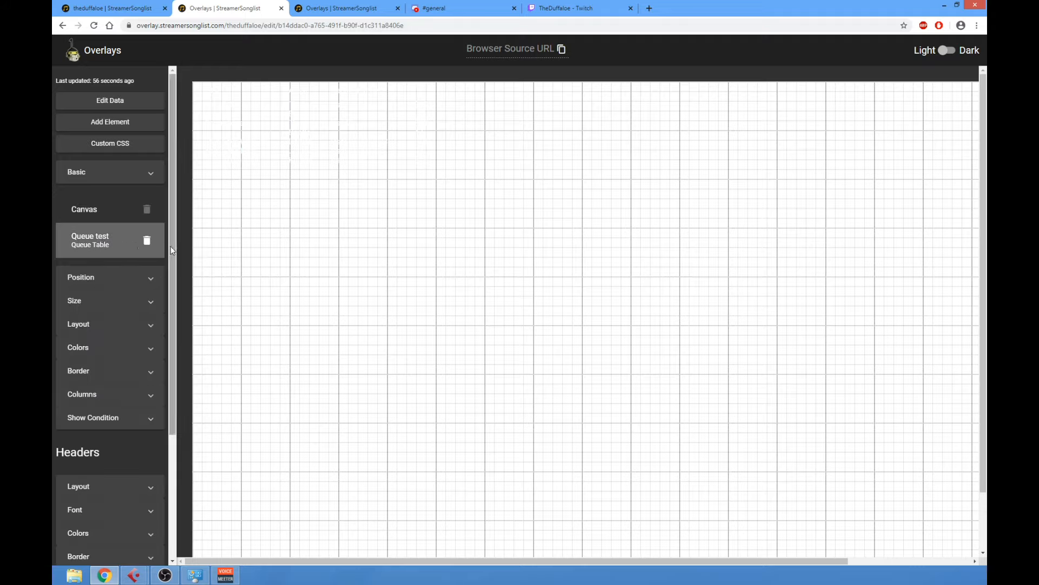
{"action": "left_click_drag", "start_coordinate": [170, 250], "coordinate": [171, 283]}
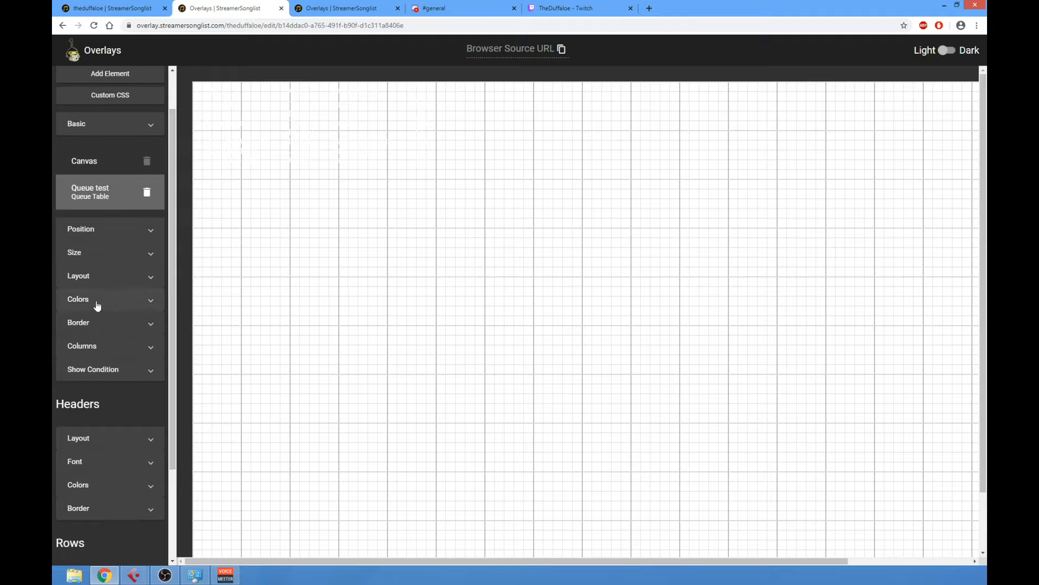
{"action": "left_click", "coordinate": [151, 305]}
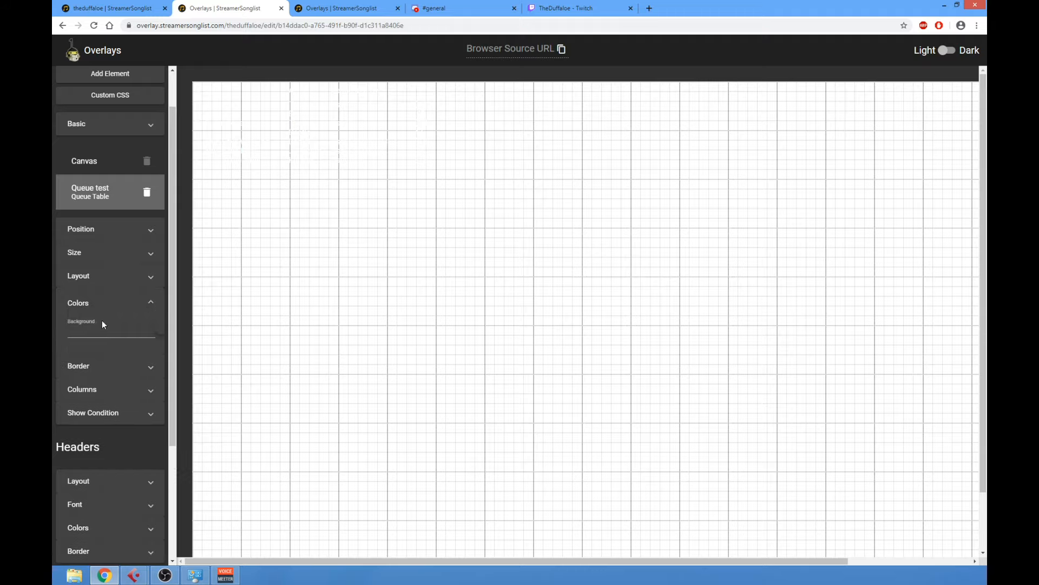
{"action": "left_click", "coordinate": [161, 334]}
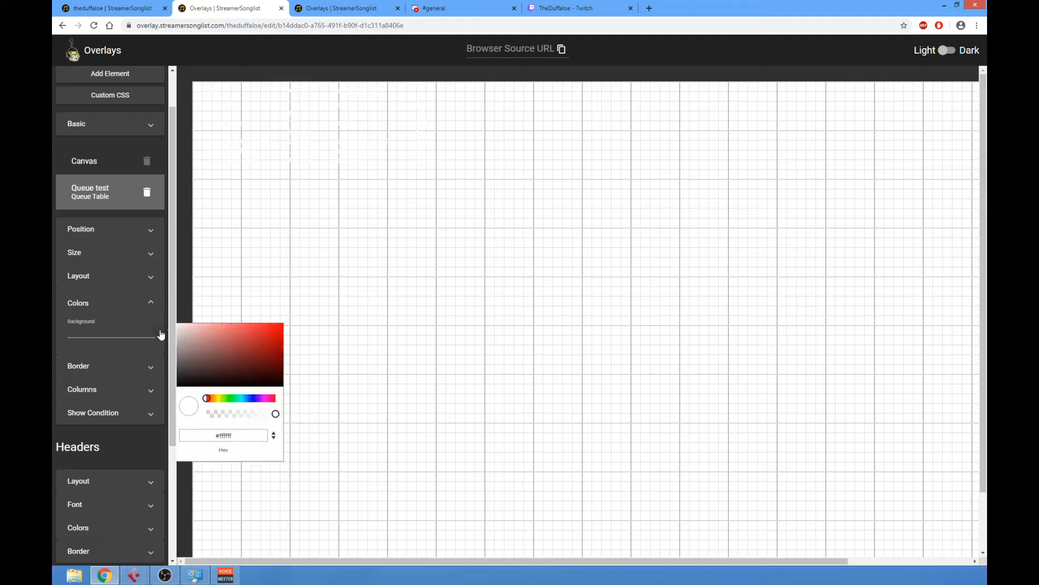
{"action": "left_click", "coordinate": [280, 327]}
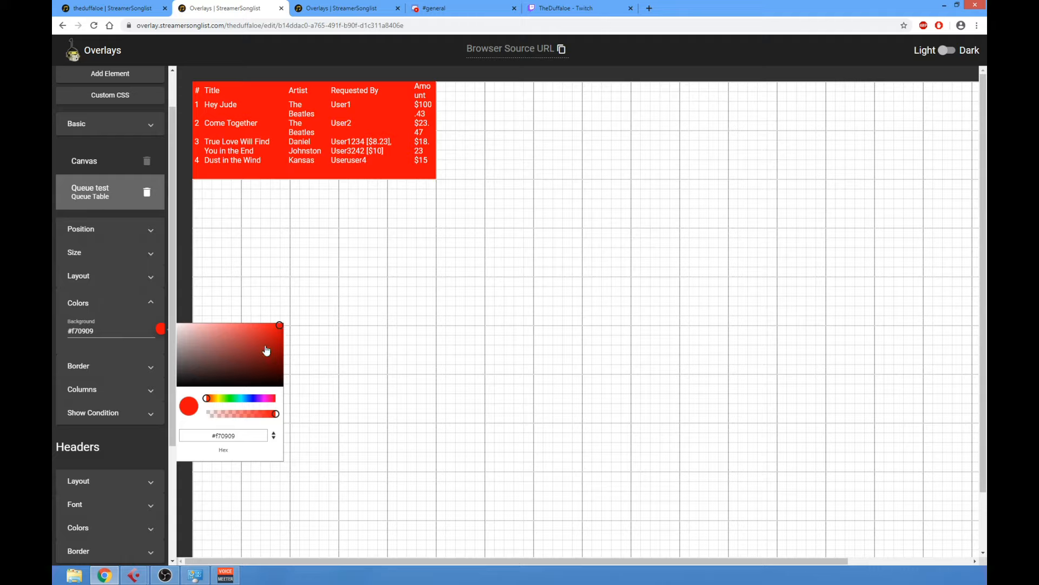
Shift the Queue test table's background color slightly toward orange, to #f71d09
{"action": "left_click", "coordinate": [208, 398]}
{"action": "mouse_move", "coordinate": [209, 399]}
{"action": "left_mouse_down"}
{"action": "mouse_move", "coordinate": [237, 399]}
{"action": "mouse_move", "coordinate": [209, 400]}
{"action": "left_mouse_up"}
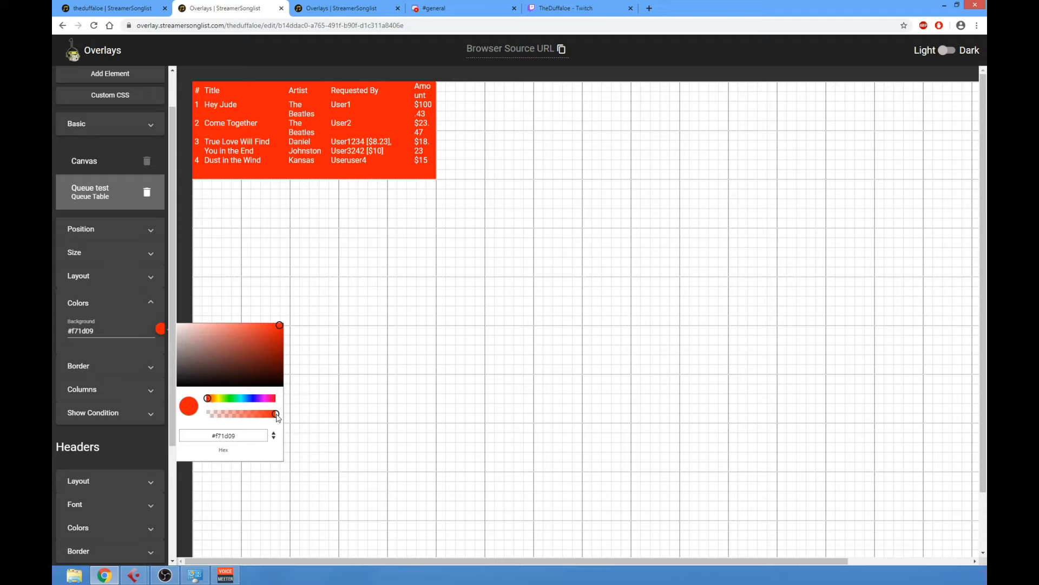
{"action": "mouse_move", "coordinate": [277, 416]}
{"action": "left_mouse_down"}
{"action": "mouse_move", "coordinate": [219, 417]}
{"action": "mouse_move", "coordinate": [280, 417]}
{"action": "left_mouse_up"}
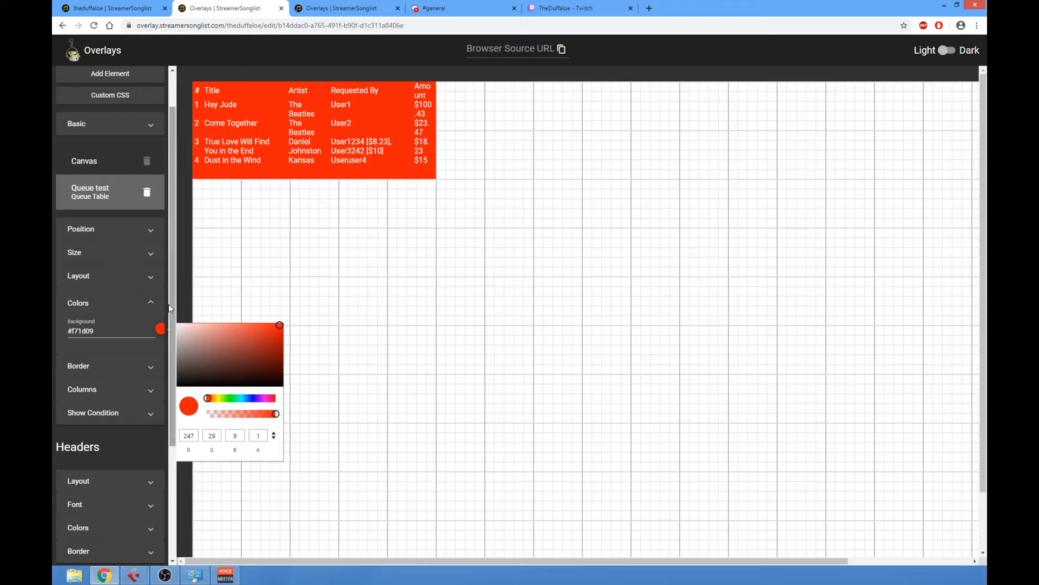
{"action": "left_click", "coordinate": [185, 306]}
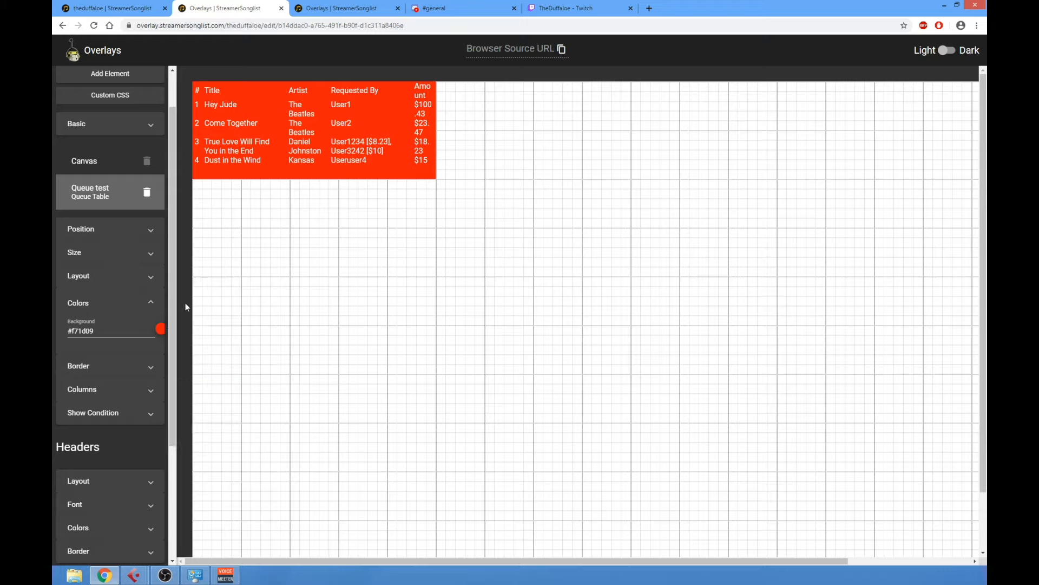
{"action": "left_click", "coordinate": [125, 301]}
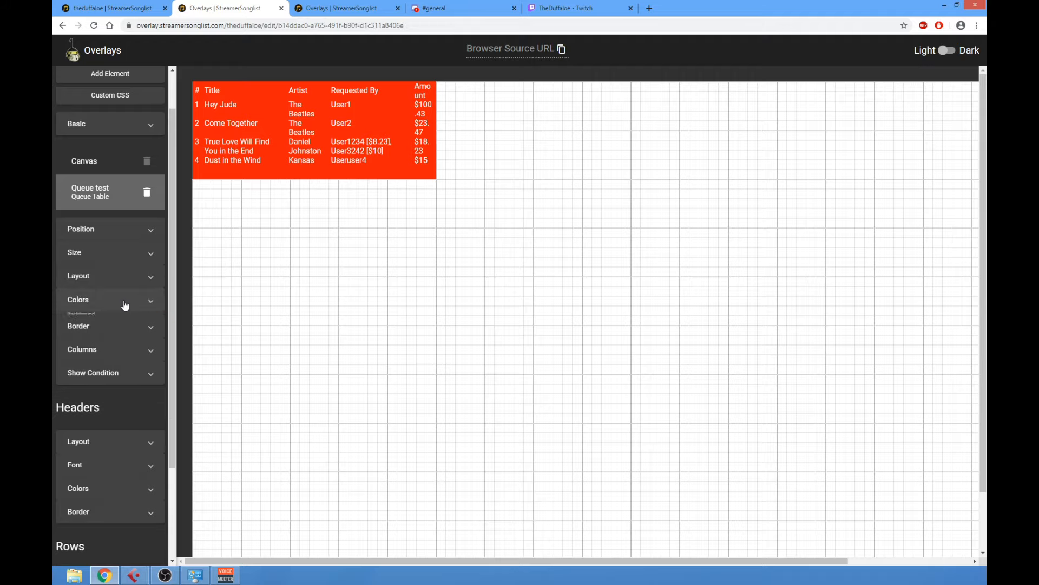
Set the Queue test table's width to 800 px
{"action": "left_click", "coordinate": [119, 232]}
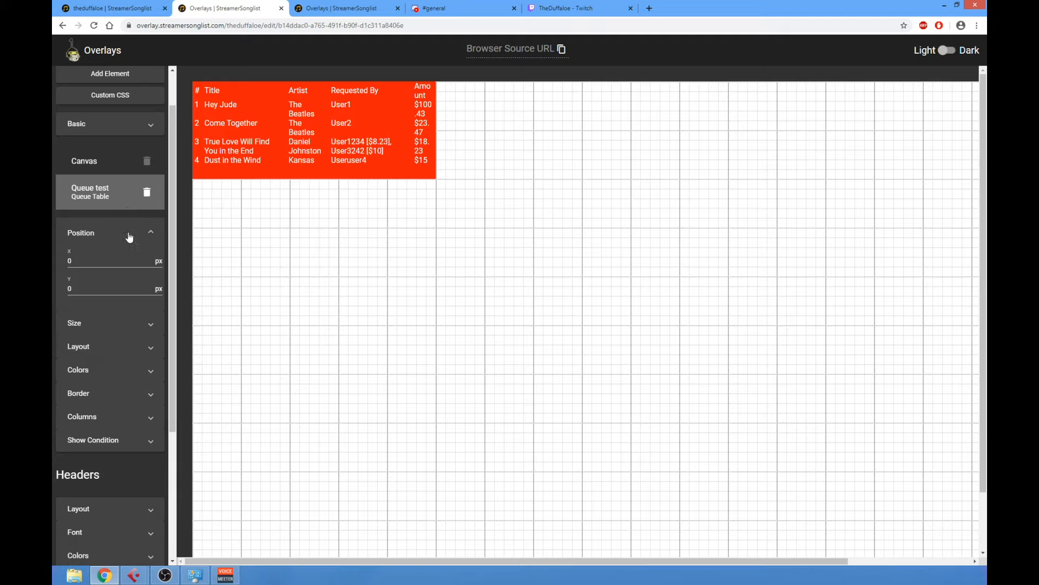
{"action": "left_click", "coordinate": [129, 235]}
{"action": "left_click", "coordinate": [143, 254]}
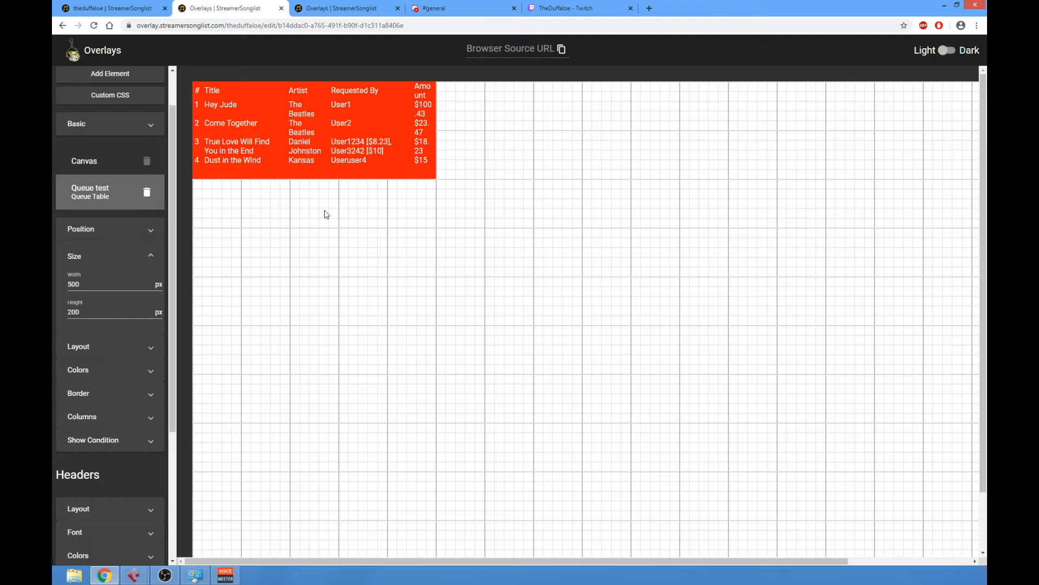
{"action": "left_click", "coordinate": [81, 284]}
{"action": "key", "text": "BackSpace"}
{"action": "key", "text": "BackSpace"}
{"action": "key", "text": "BackSpace"}
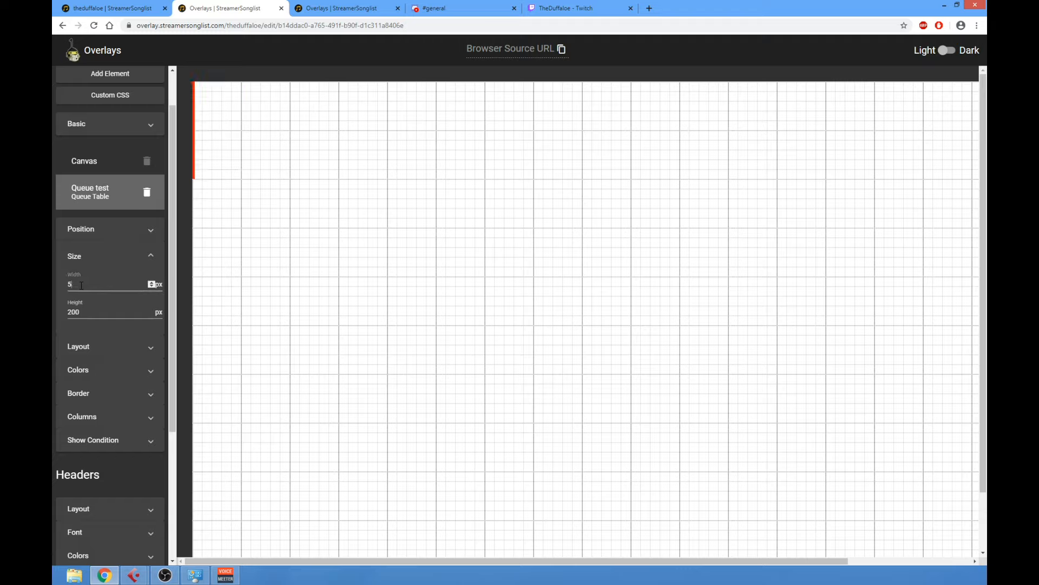
{"action": "type", "text": "800"}
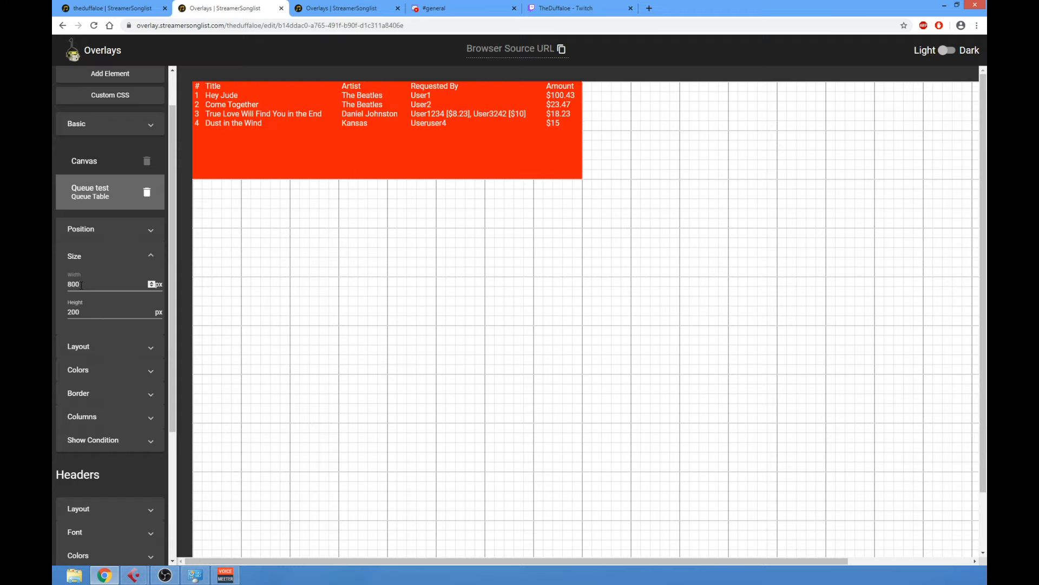
Set the Queue test table's height to 600 px
{"action": "left_click", "coordinate": [81, 312]}
{"action": "key", "text": "BackSpace"}
{"action": "key", "text": "BackSpace"}
{"action": "key", "text": "BackSpace"}
{"action": "type", "text": "600"}
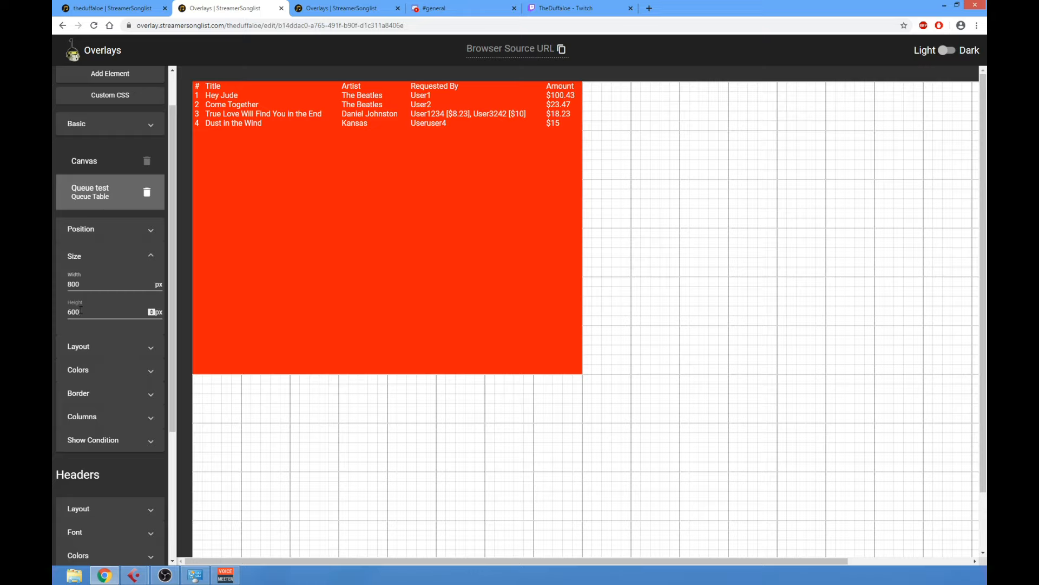
{"action": "left_click", "coordinate": [103, 256]}
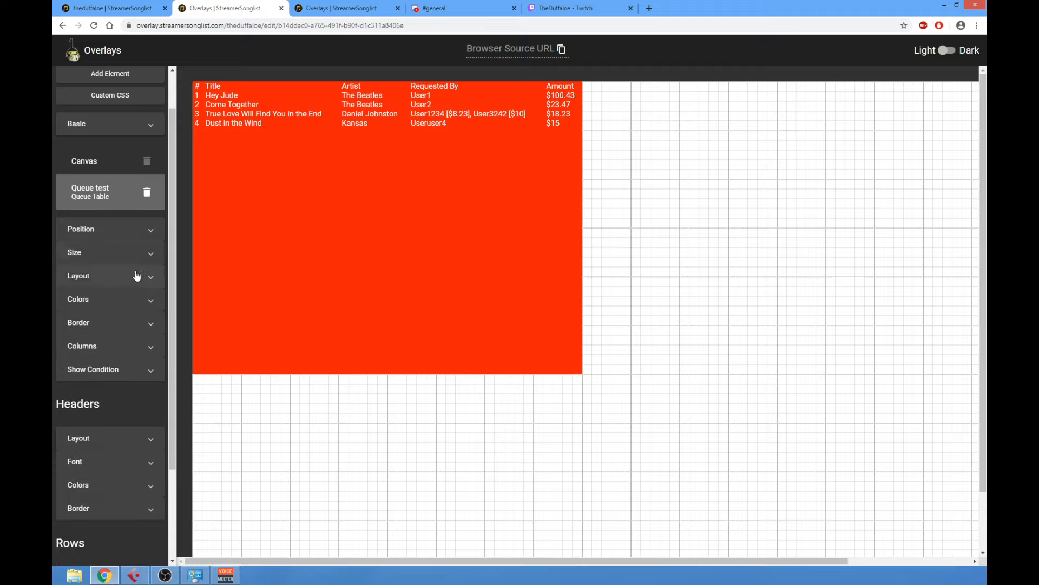
{"action": "left_click", "coordinate": [140, 281]}
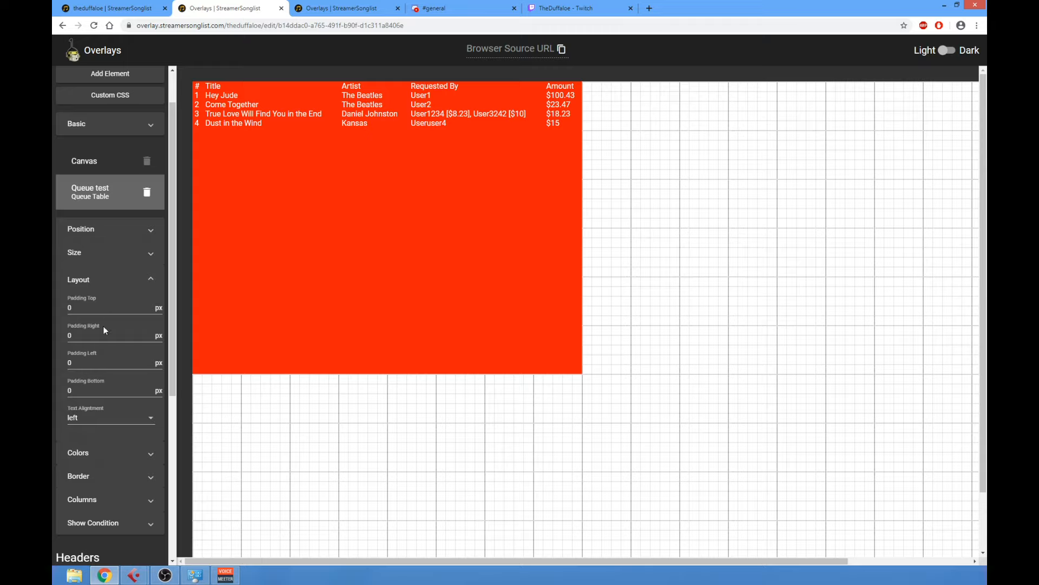
{"action": "left_click", "coordinate": [112, 280]}
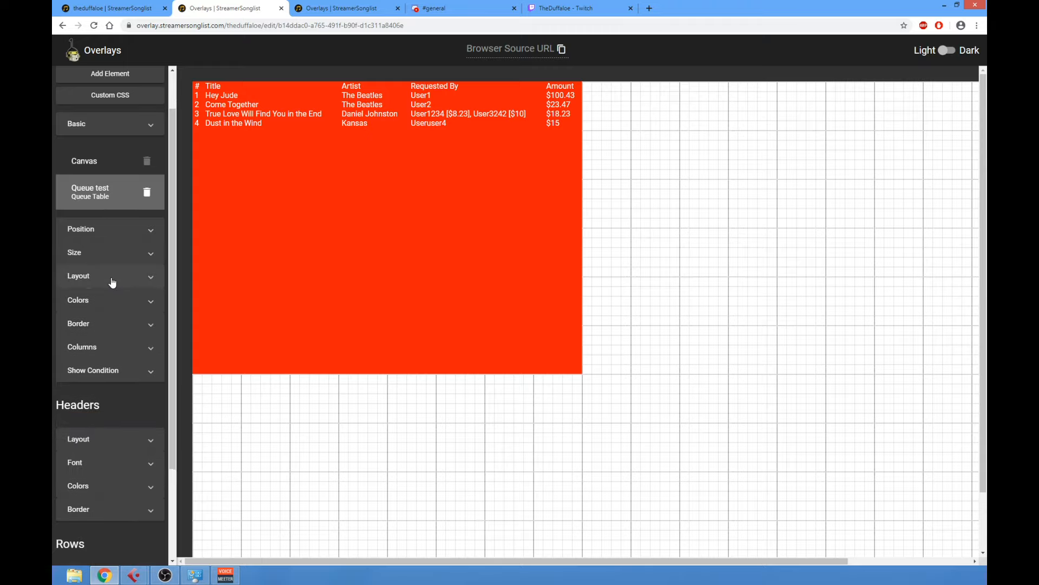
{"action": "left_click", "coordinate": [117, 301]}
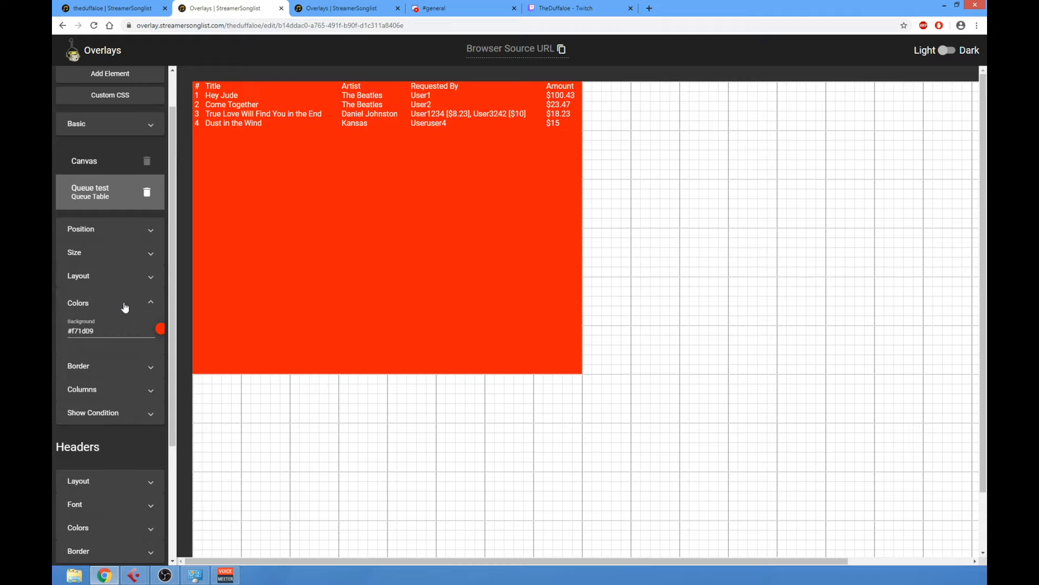
{"action": "left_click", "coordinate": [125, 305]}
Give the Queue test table a 10 px wide border in near-black, #0d0c0c
{"action": "left_click", "coordinate": [150, 324]}
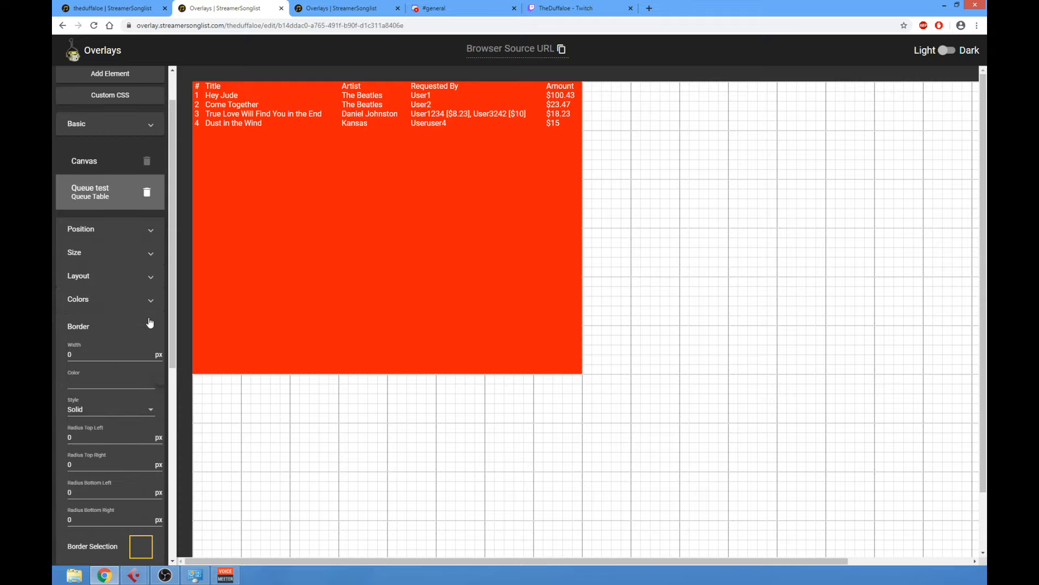
{"action": "left_click_drag", "start_coordinate": [170, 324], "coordinate": [173, 353]}
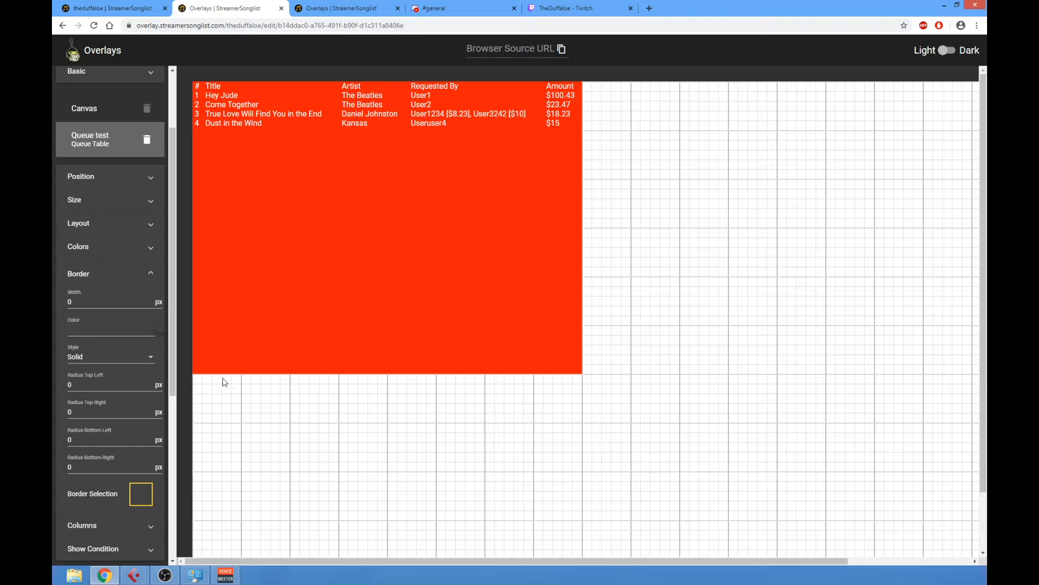
{"action": "left_click", "coordinate": [85, 301]}
{"action": "key", "text": "BackSpace"}
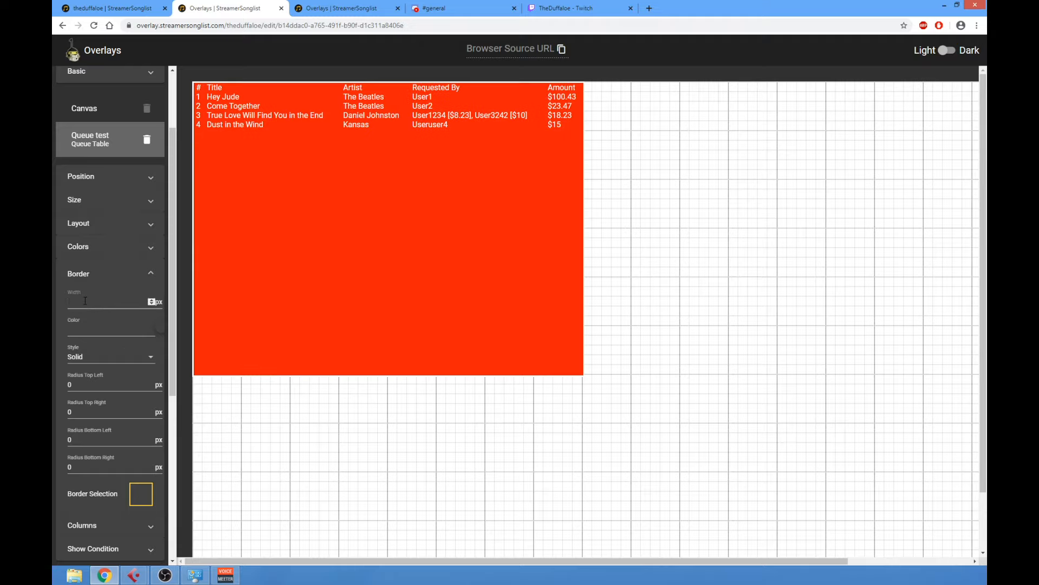
{"action": "type", "text": "10"}
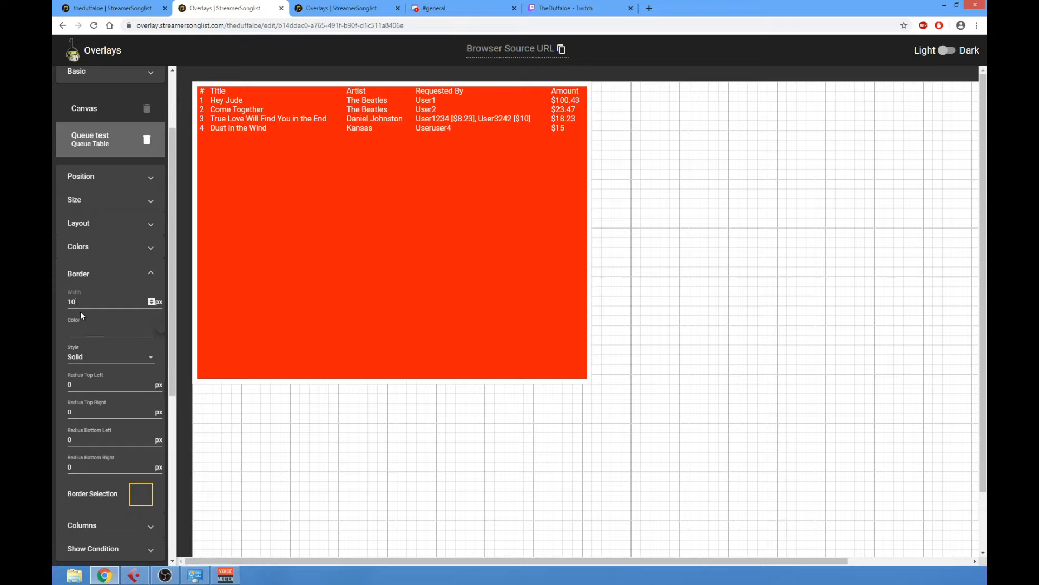
{"action": "left_click", "coordinate": [161, 332]}
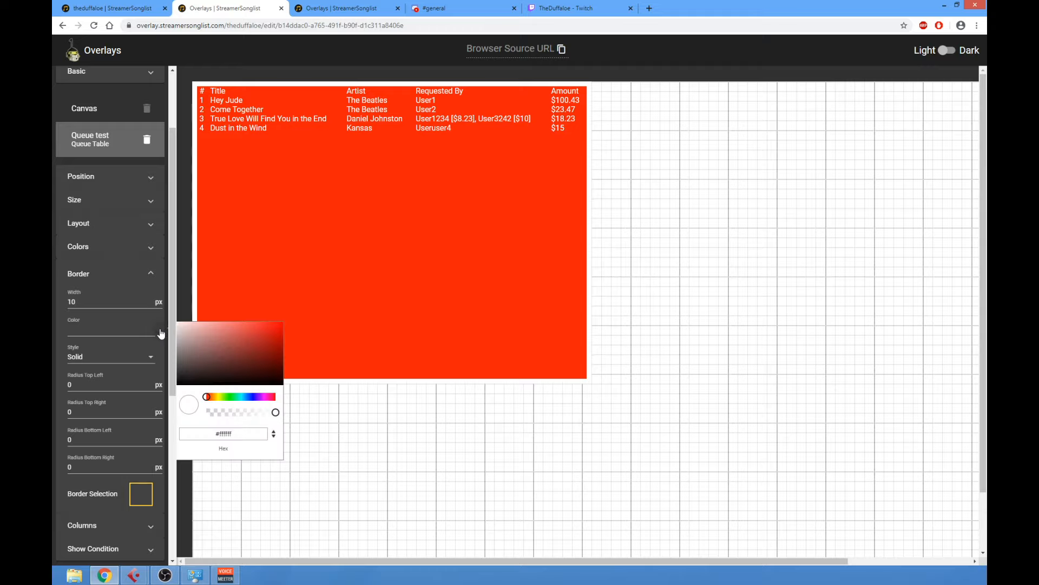
{"action": "left_click", "coordinate": [182, 385]}
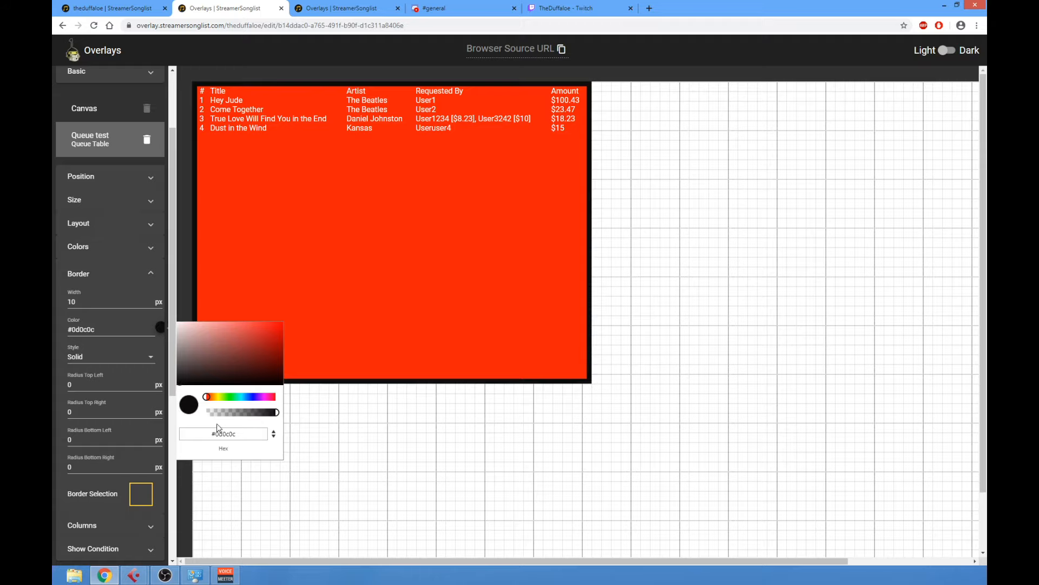
{"action": "left_click", "coordinate": [131, 342]}
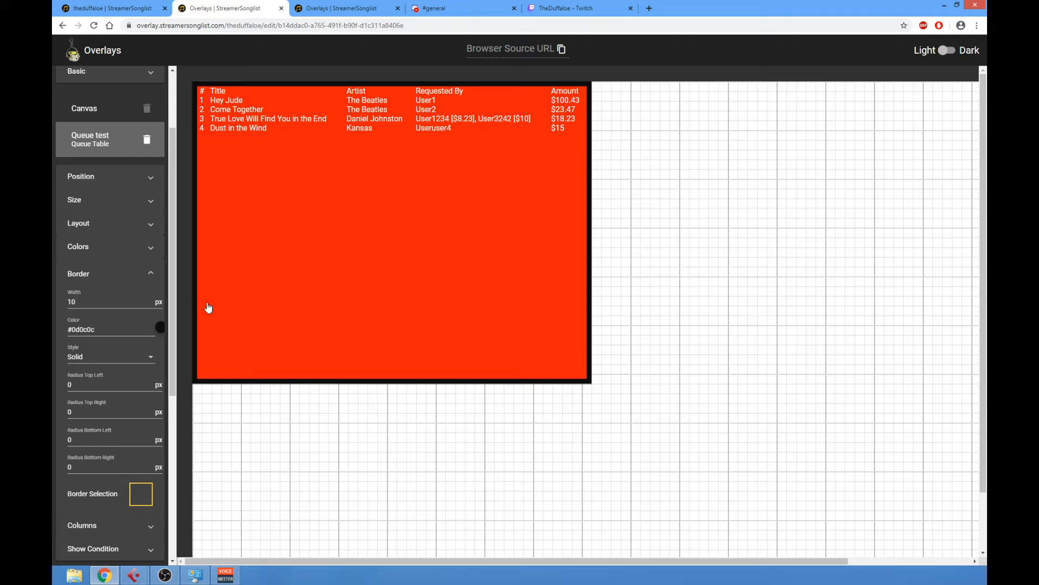
Remove the bottom edge of the table's border through Border Selection and restore it
{"action": "left_click_drag", "start_coordinate": [170, 315], "coordinate": [170, 353]}
{"action": "scroll", "coordinate": [152, 379], "scroll_direction": "down", "scroll_amount": 1}
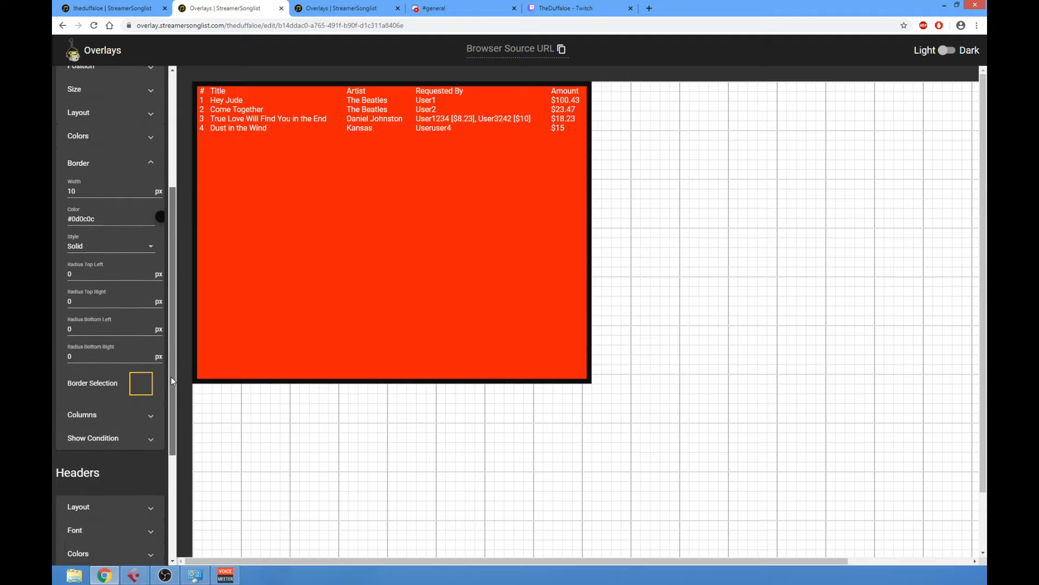
{"action": "left_click", "coordinate": [143, 388]}
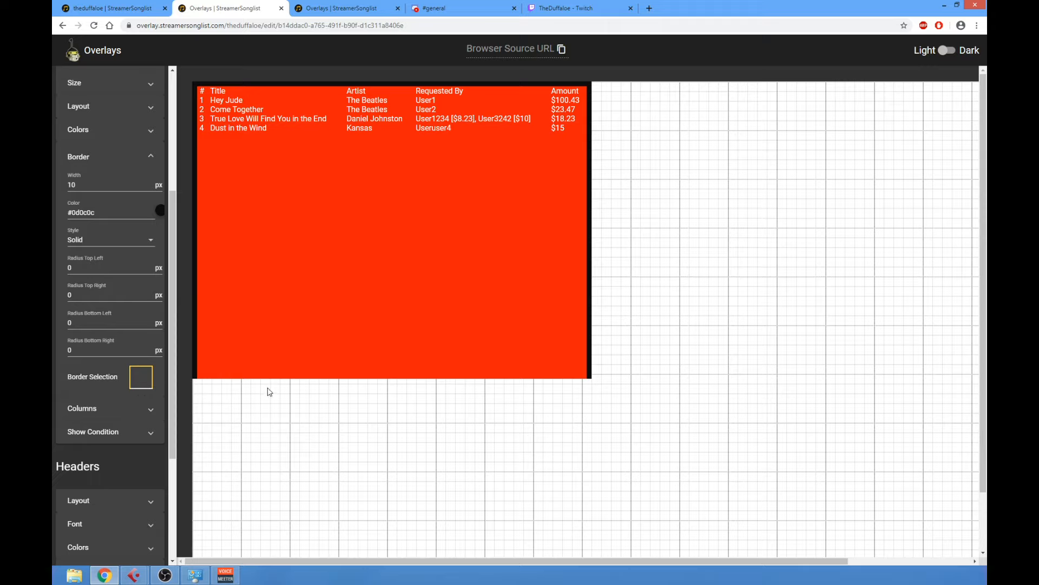
{"action": "left_click", "coordinate": [141, 388]}
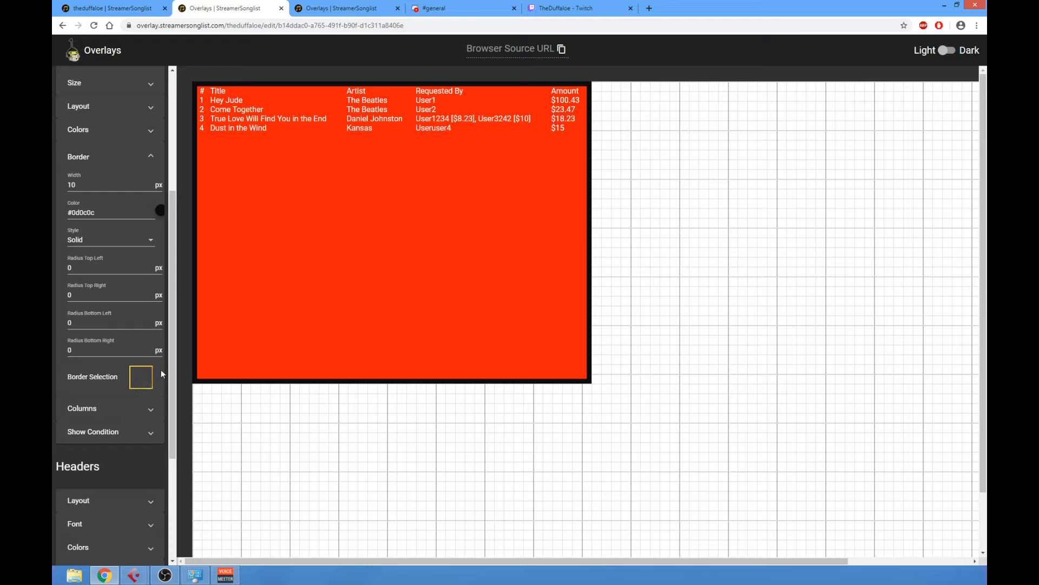
{"action": "left_click", "coordinate": [112, 157]}
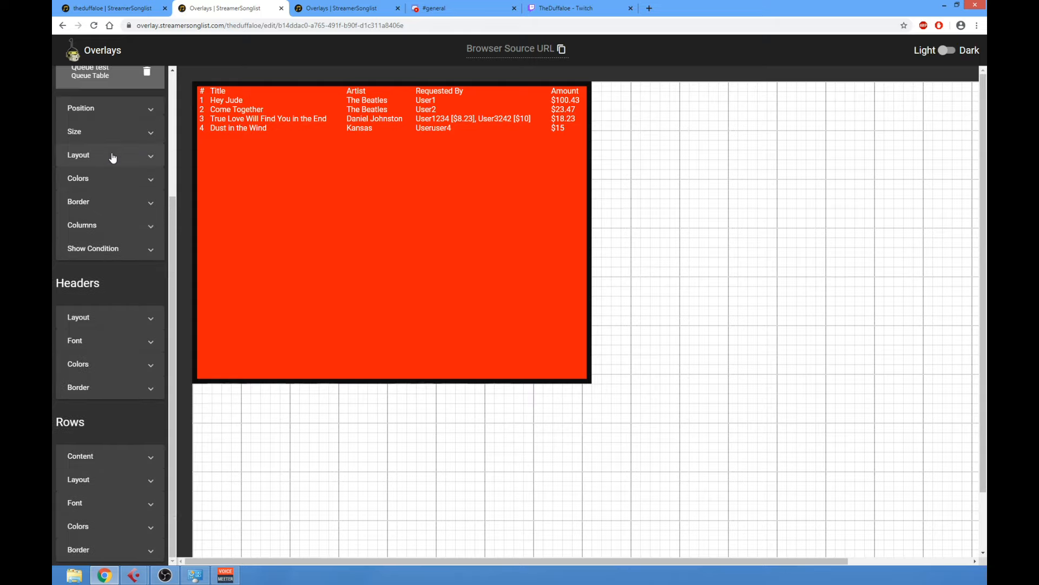
Rearrange the table's columns so title sits between requestedBy and amount, keeping position first and enabled
{"action": "left_click", "coordinate": [112, 227]}
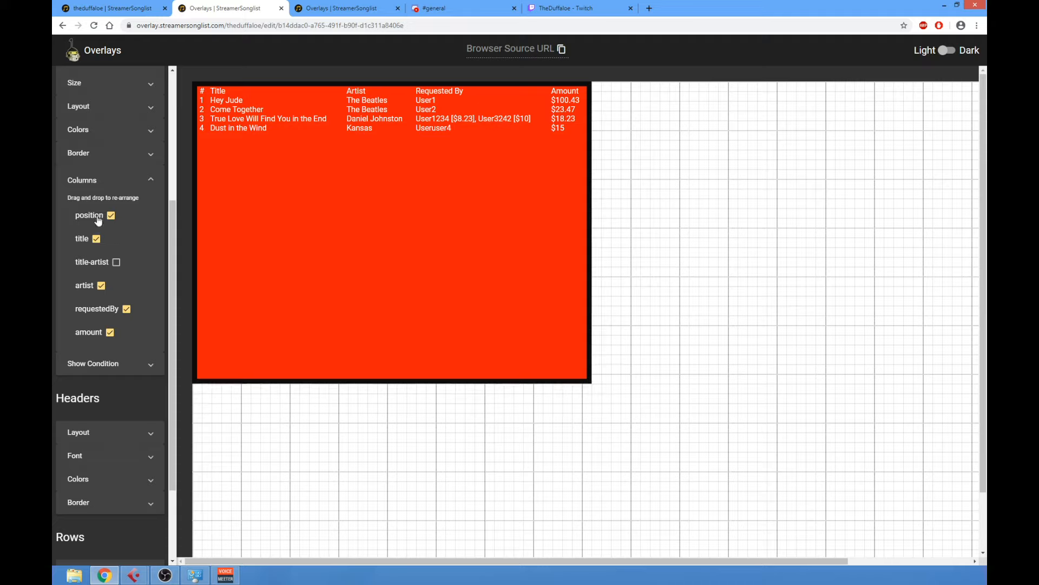
{"action": "left_click_drag", "start_coordinate": [98, 219], "coordinate": [96, 243]}
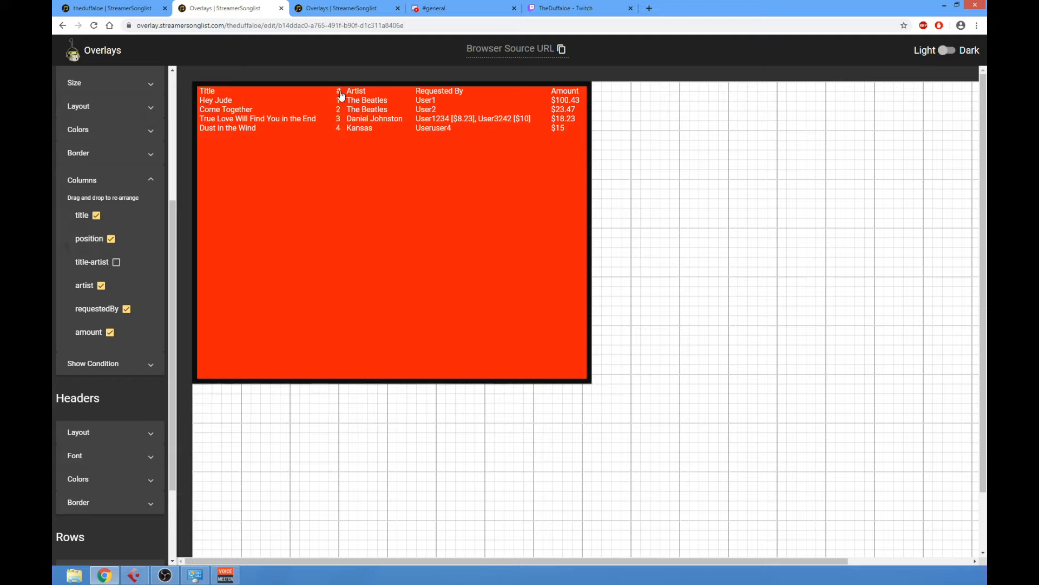
{"action": "left_click_drag", "start_coordinate": [90, 224], "coordinate": [89, 314]}
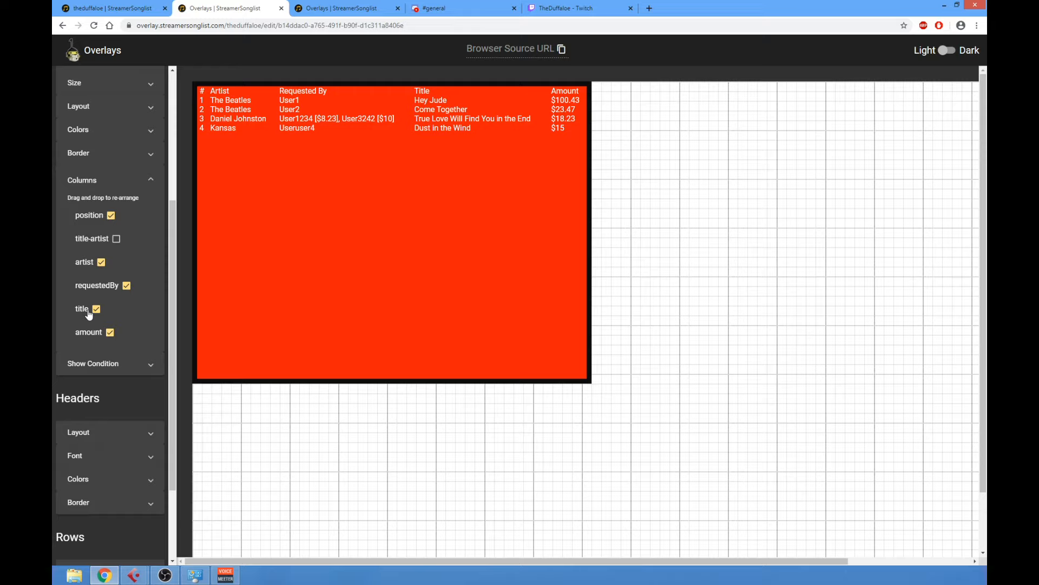
{"action": "left_click", "coordinate": [111, 216]}
{"action": "left_click", "coordinate": [111, 216]}
{"action": "left_click", "coordinate": [120, 183]}
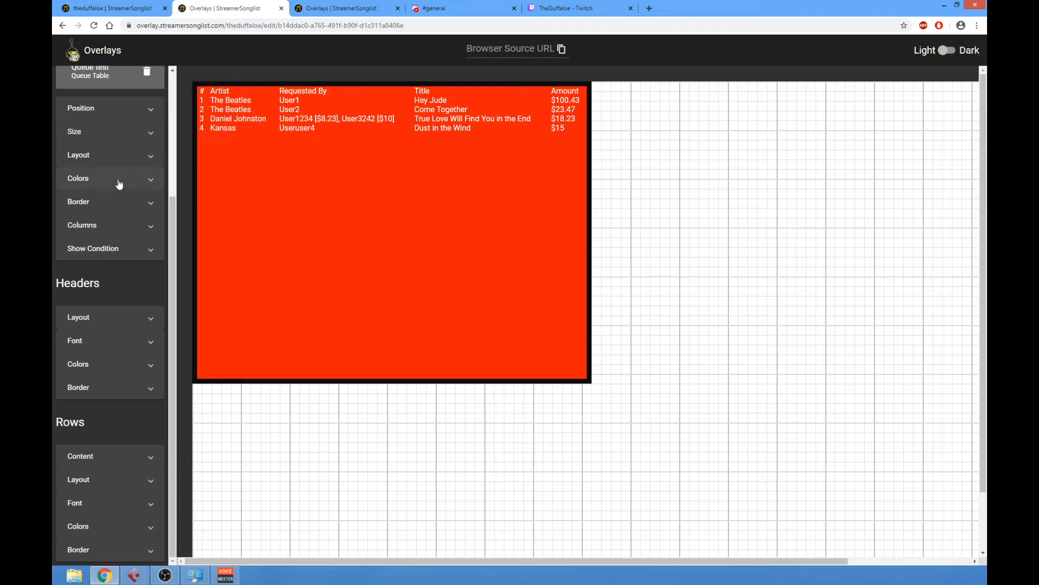
Review the Show Condition help for the available parameters, operators and example expressions
{"action": "left_click", "coordinate": [115, 248]}
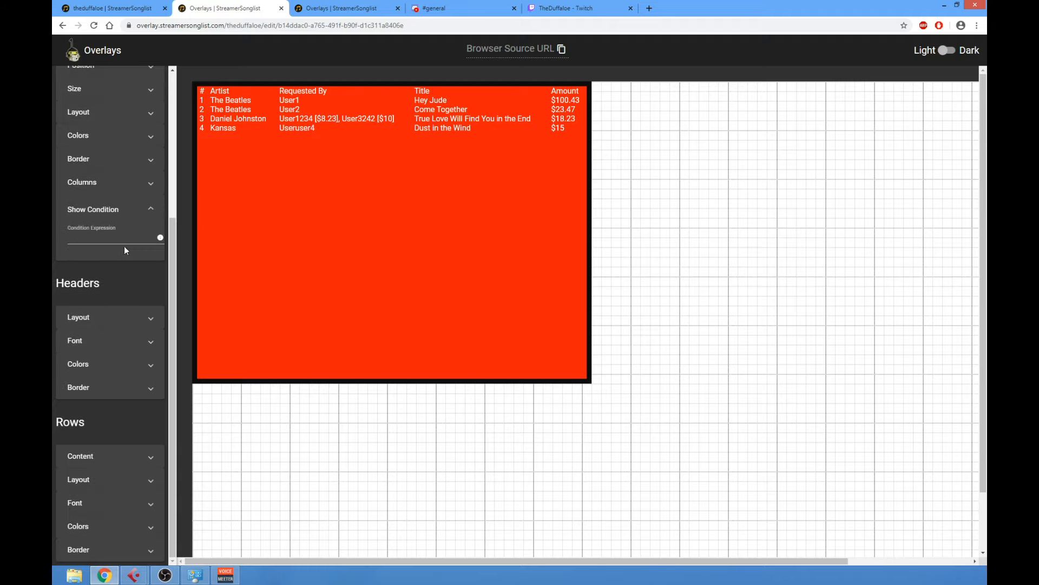
{"action": "left_click", "coordinate": [160, 240]}
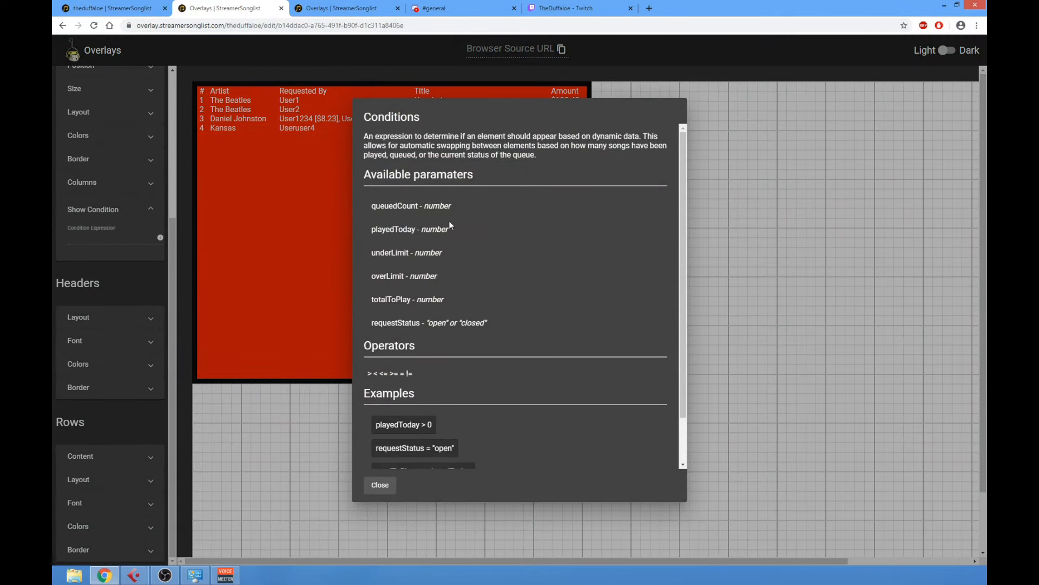
{"action": "left_click", "coordinate": [159, 236]}
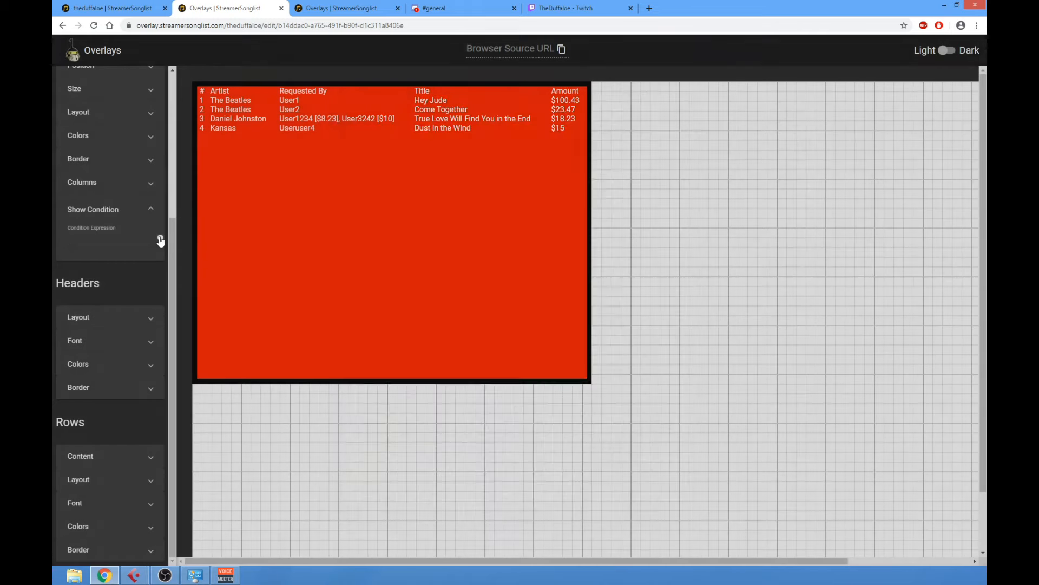
{"action": "left_click", "coordinate": [132, 215]}
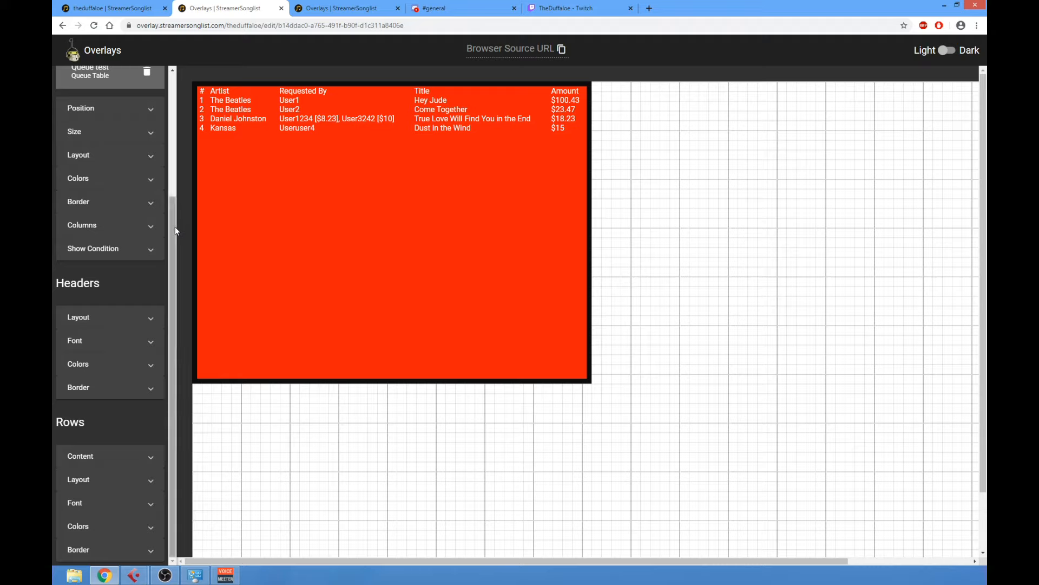
{"action": "mouse_move", "coordinate": [174, 226]}
{"action": "left_mouse_down"}
{"action": "mouse_move", "coordinate": [175, 207]}
{"action": "mouse_move", "coordinate": [174, 234]}
{"action": "left_mouse_up"}
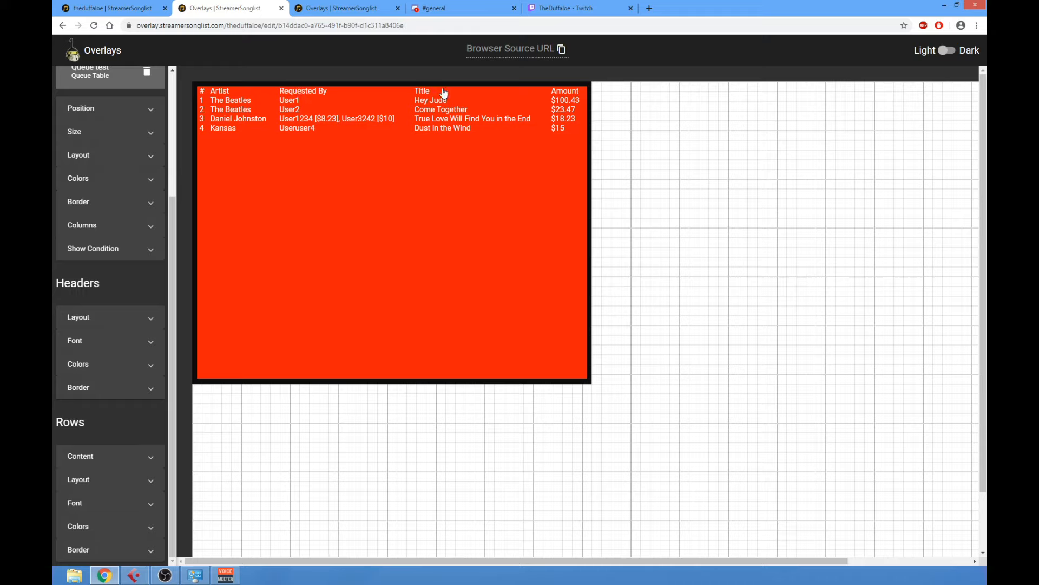
{"action": "left_click", "coordinate": [112, 321]}
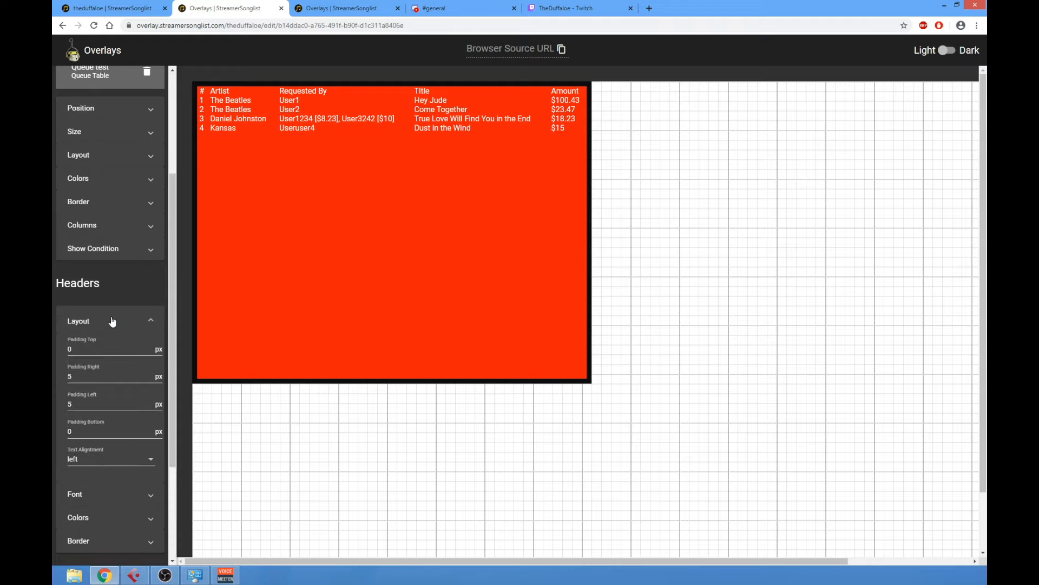
{"action": "left_click", "coordinate": [112, 322]}
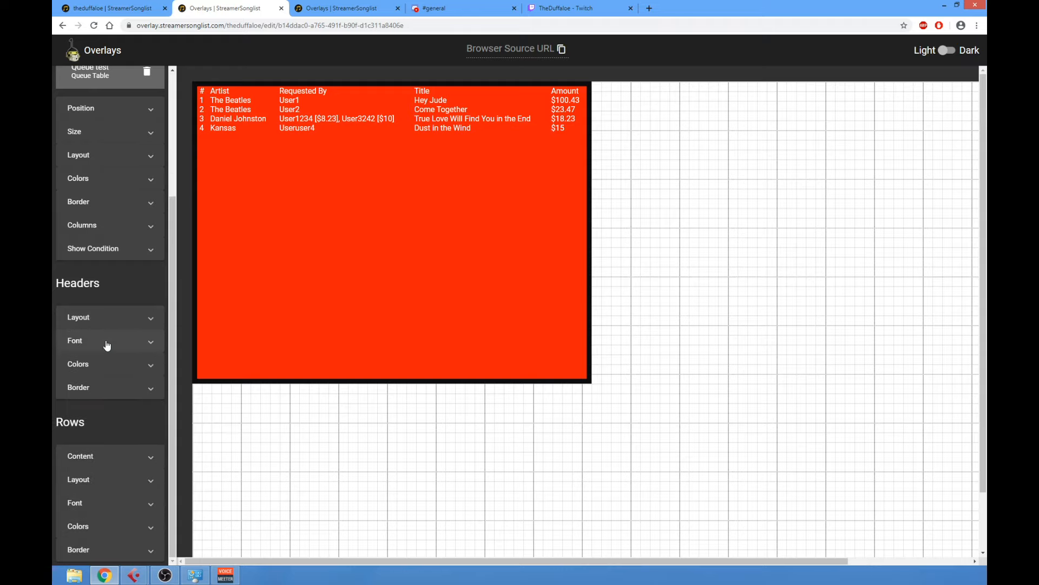
Set the font size of the queue table's headers to 25 px
{"action": "left_click", "coordinate": [106, 345]}
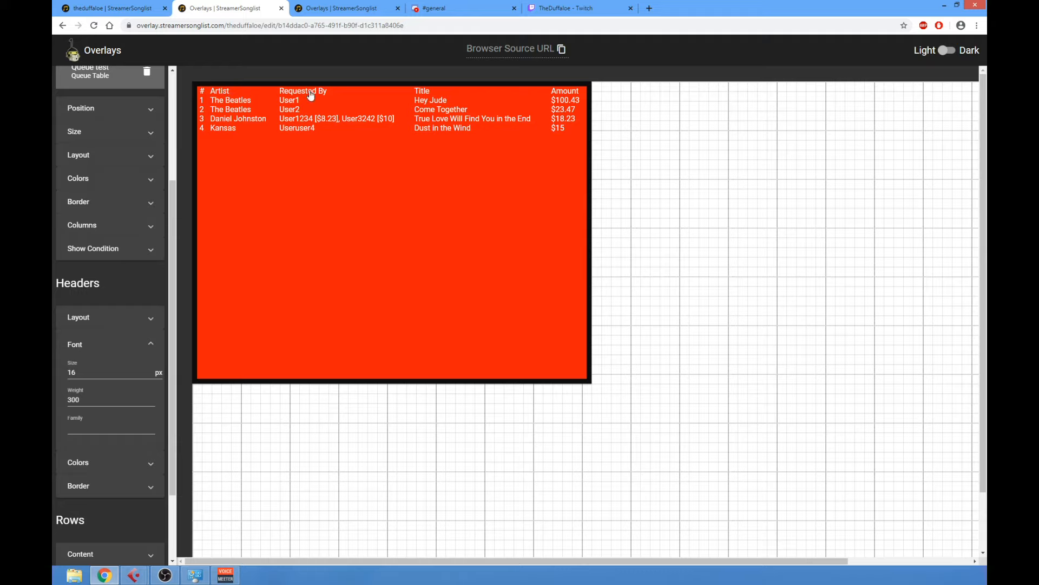
{"action": "left_click", "coordinate": [80, 373]}
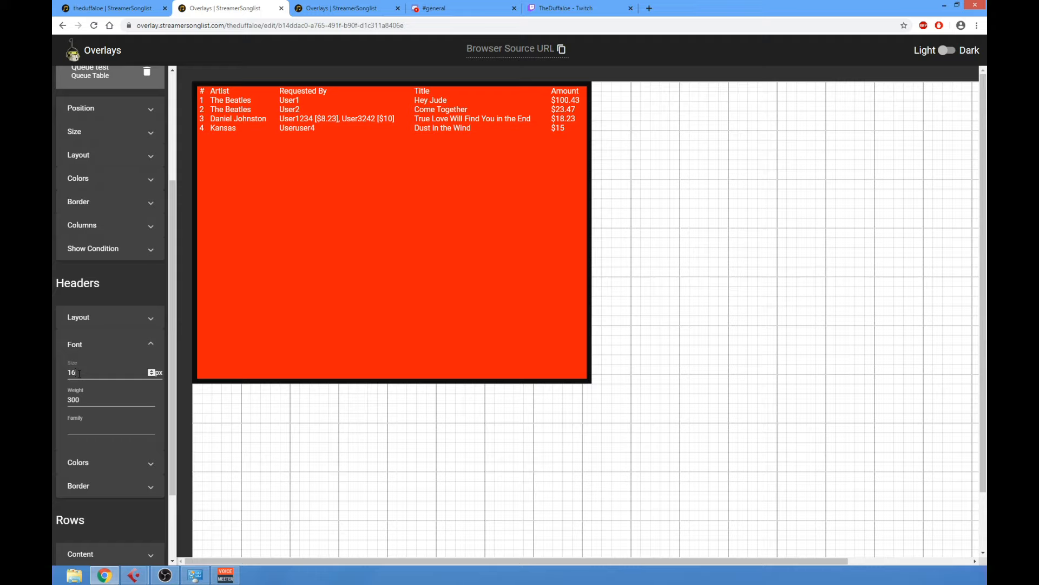
{"action": "key", "text": "BackSpace"}
{"action": "key", "text": "BackSpace"}
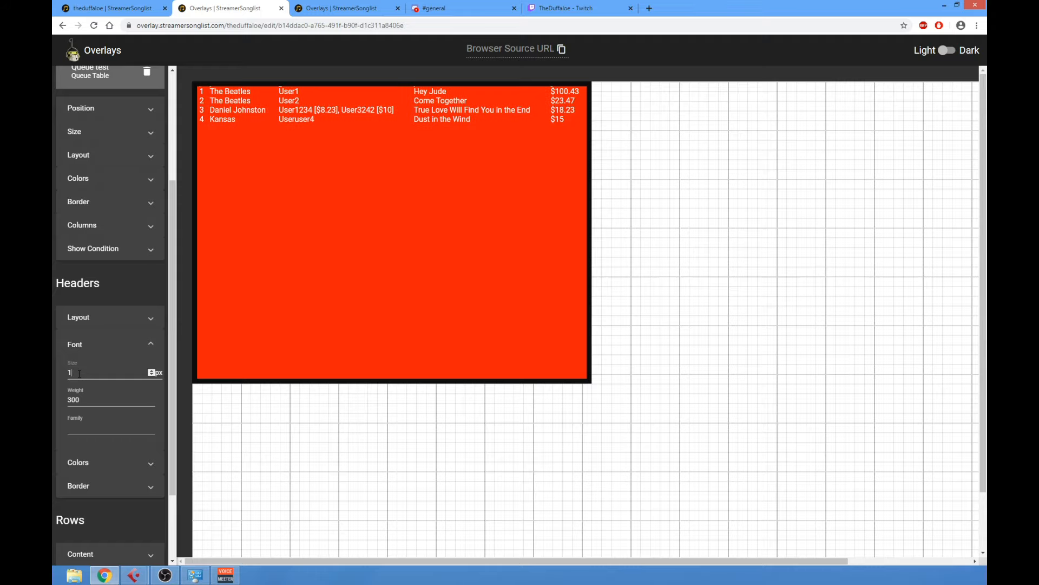
{"action": "type", "text": "25"}
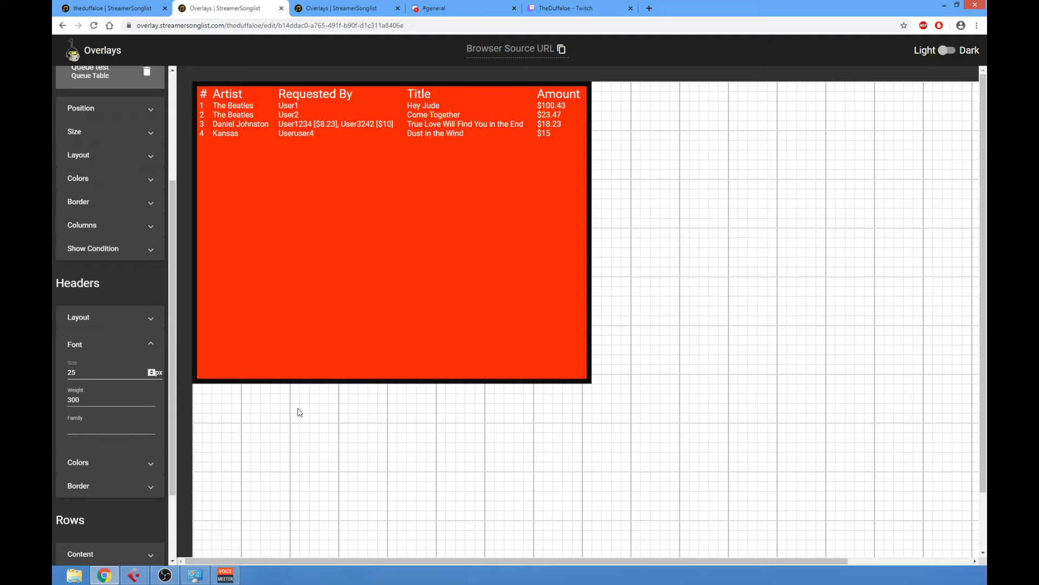
Search the Windows settings for "font" and view the installed fonts, with the Fonts window moved over the overlay editor
{"action": "mouse_move", "coordinate": [983, 4]}
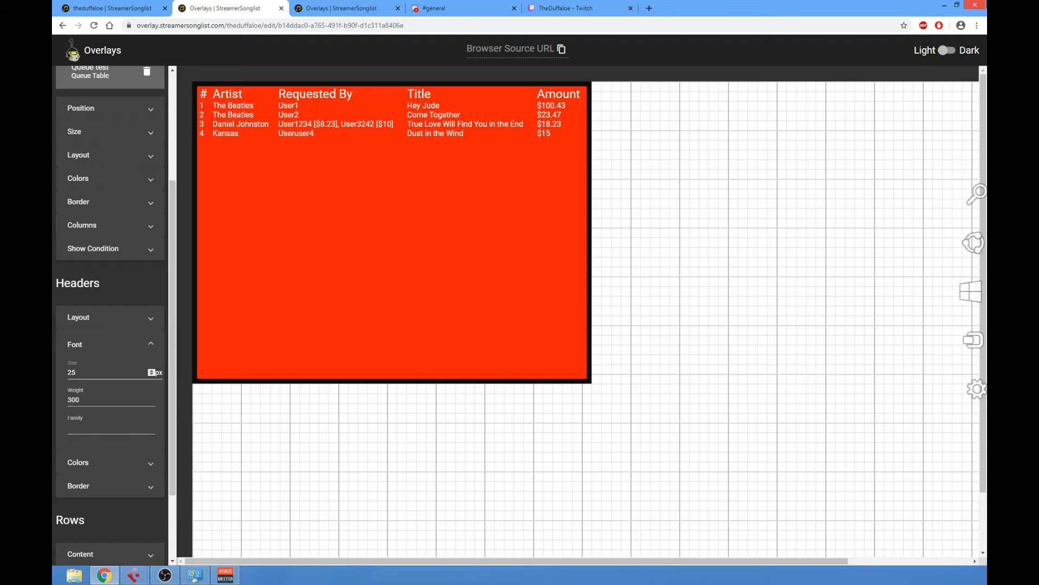
{"action": "left_click", "coordinate": [972, 190]}
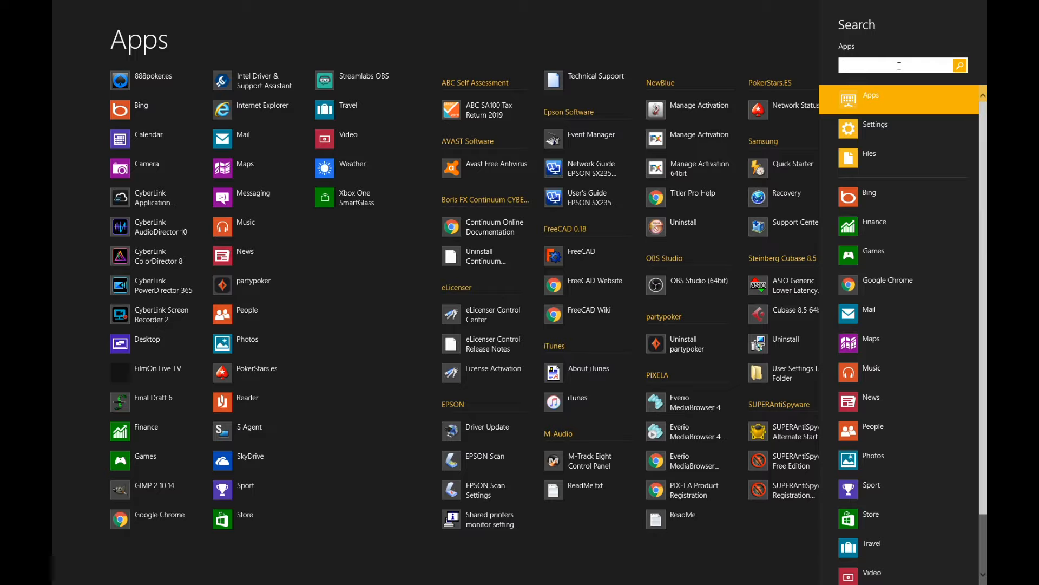
{"action": "type", "text": "font"}
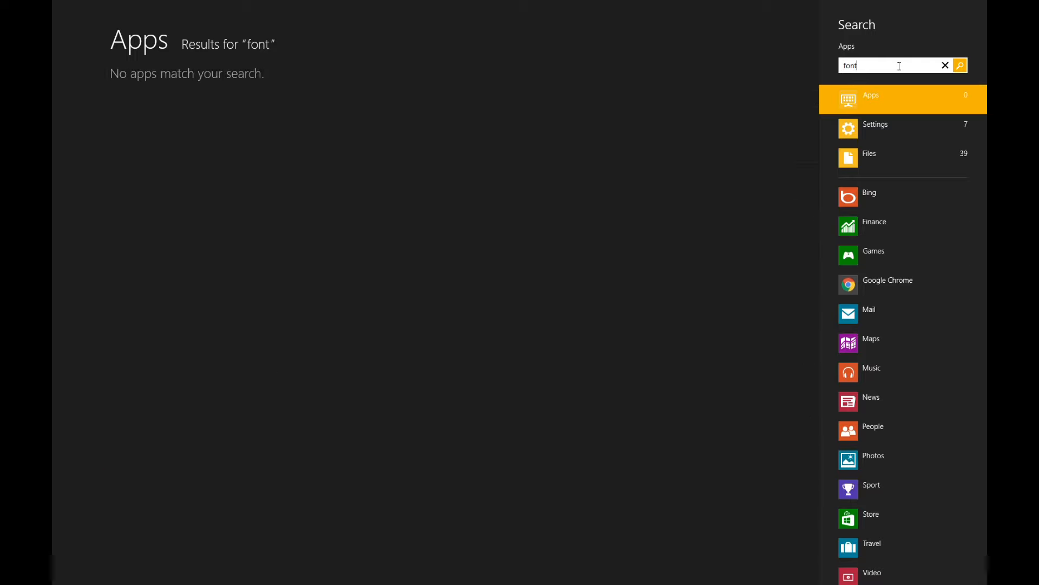
{"action": "left_click", "coordinate": [907, 125]}
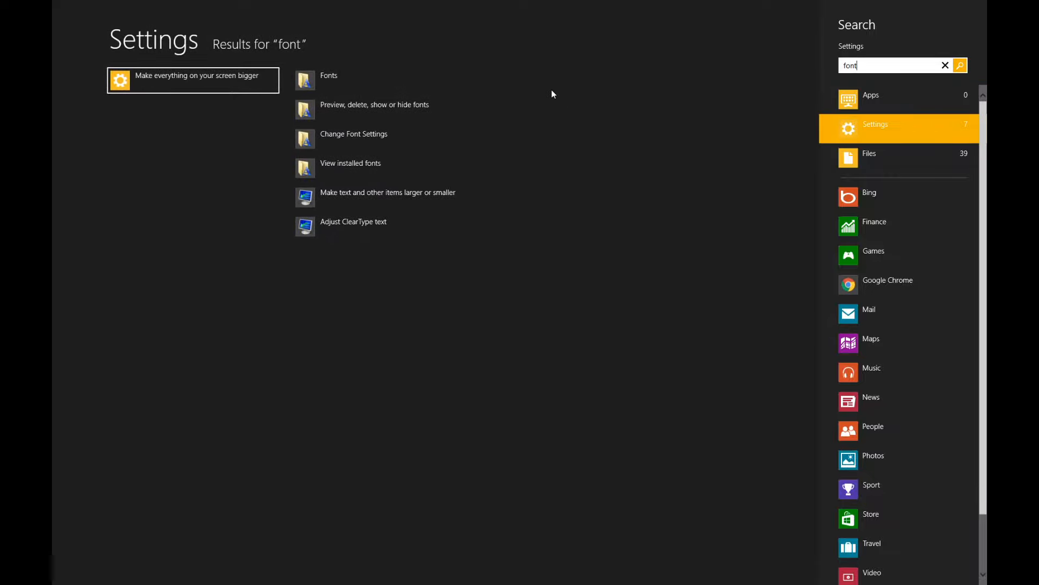
{"action": "left_click", "coordinate": [356, 171]}
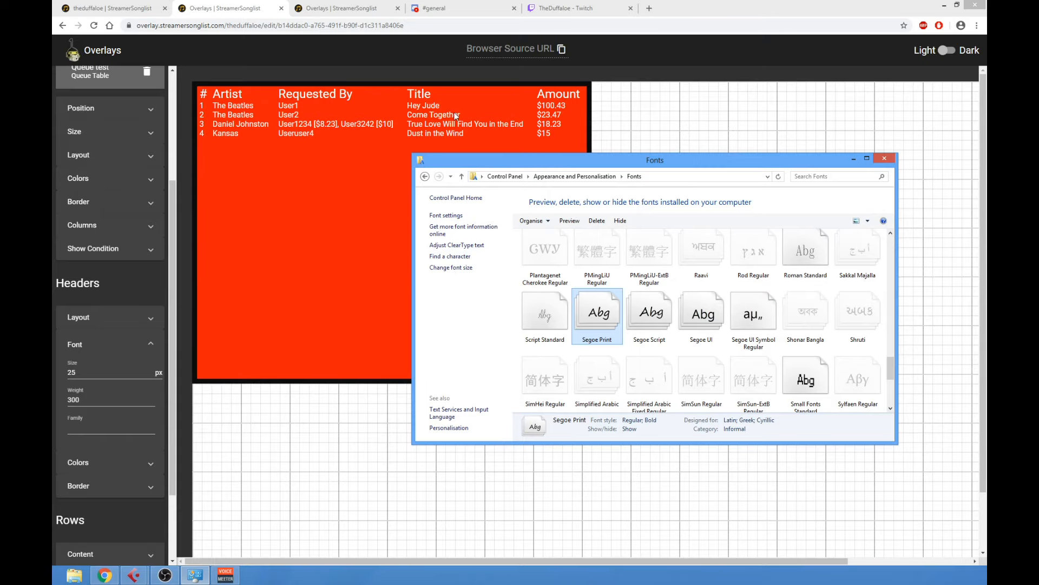
{"action": "left_click_drag", "start_coordinate": [540, 159], "coordinate": [408, 135]}
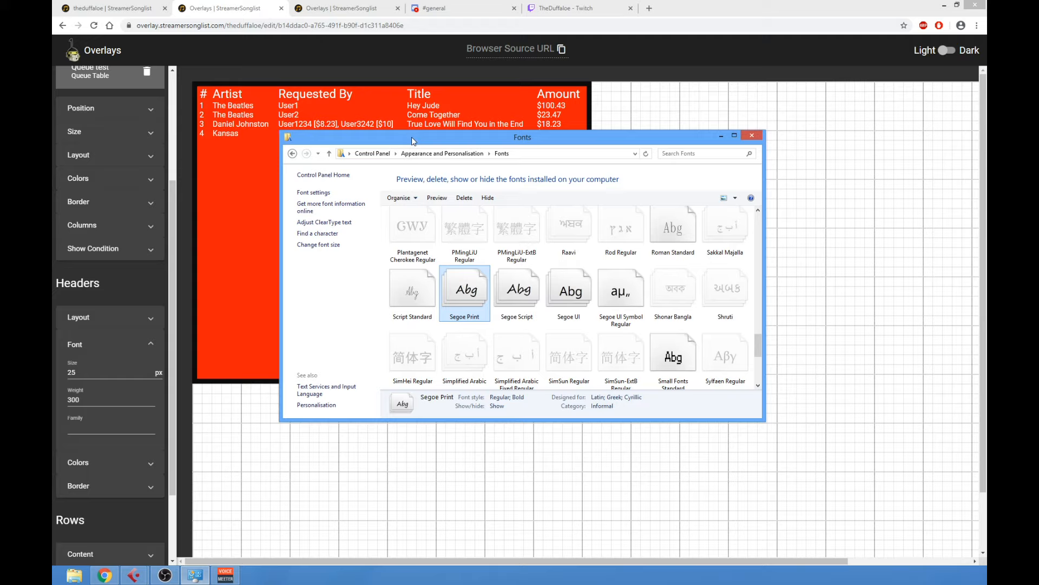
{"action": "right_click", "coordinate": [757, 341]}
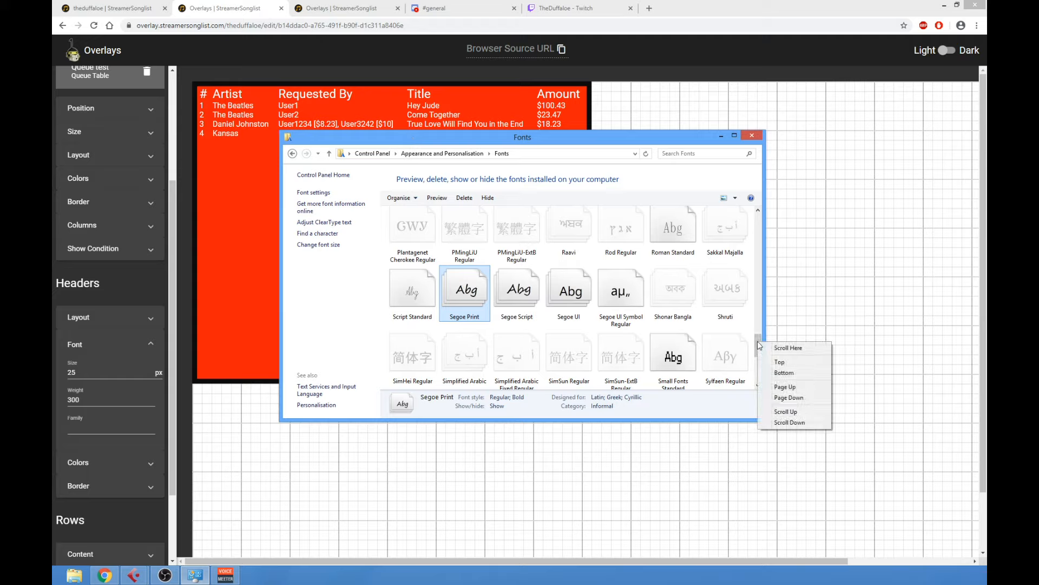
{"action": "left_click", "coordinate": [758, 334]}
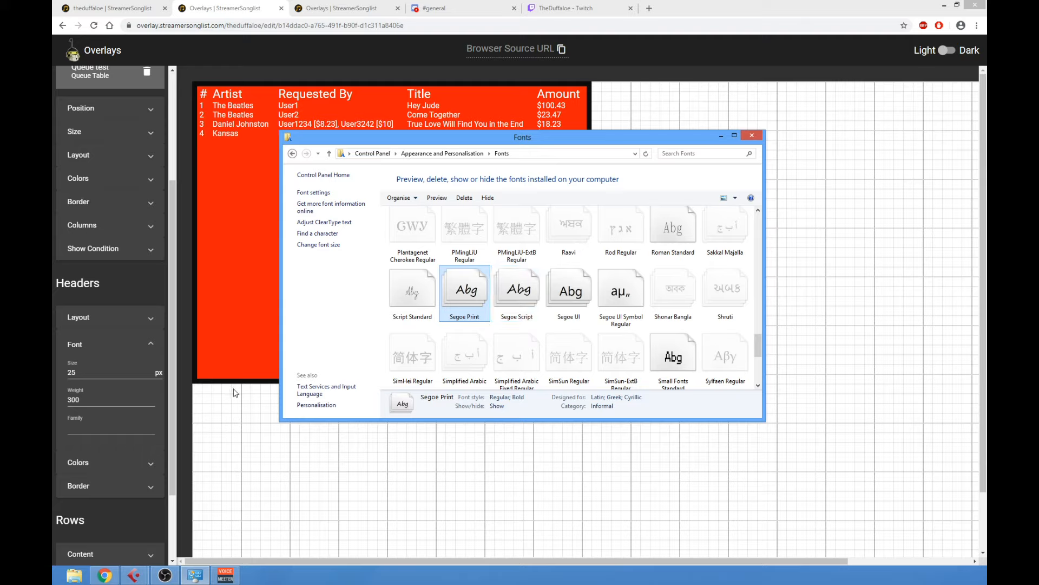
Set the font family of the queue table's headers to segoe print
{"action": "left_click", "coordinate": [120, 428]}
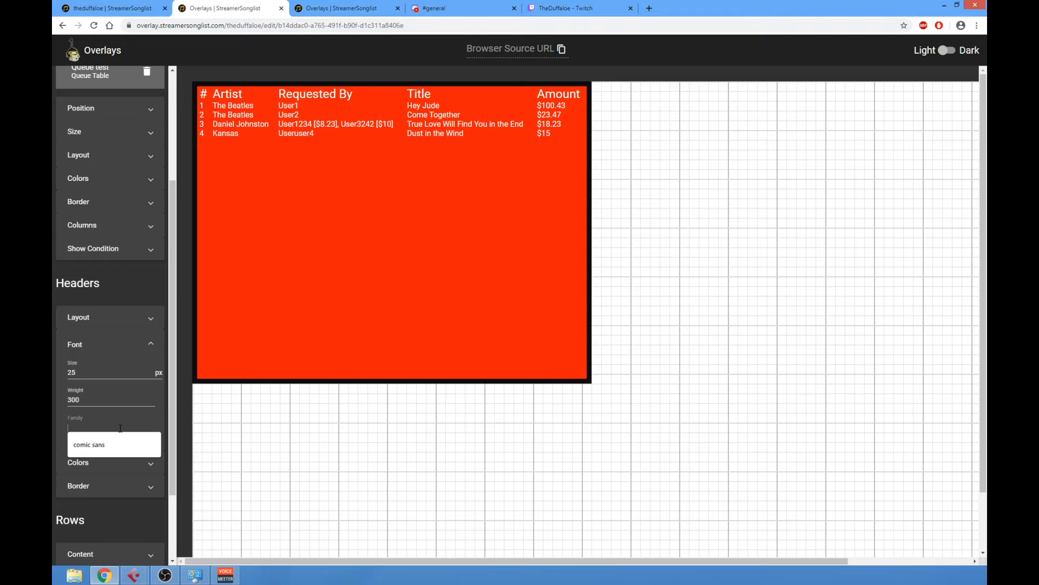
{"action": "type", "text": "segoe"}
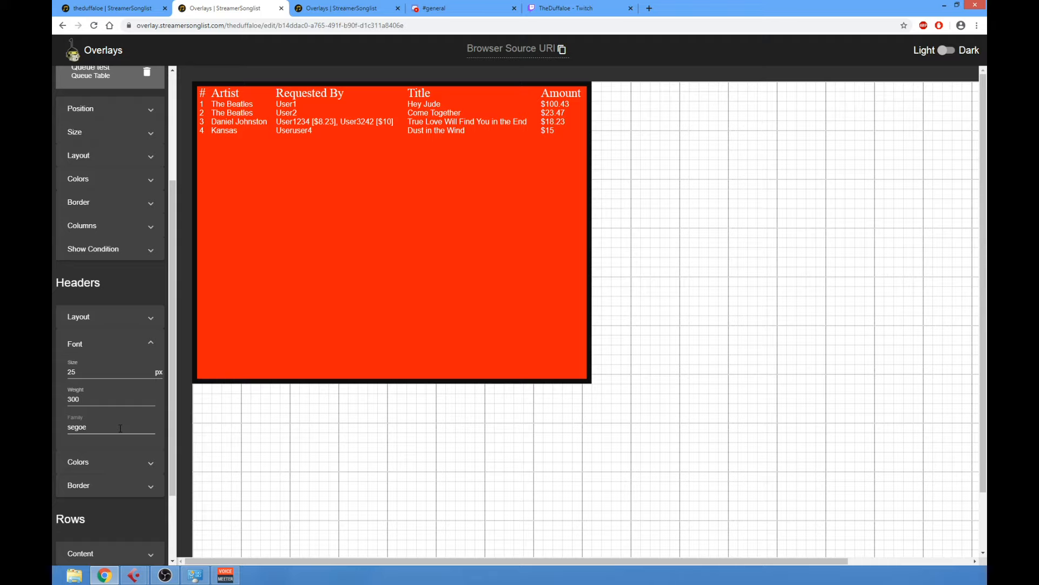
{"action": "type", "text": " print"}
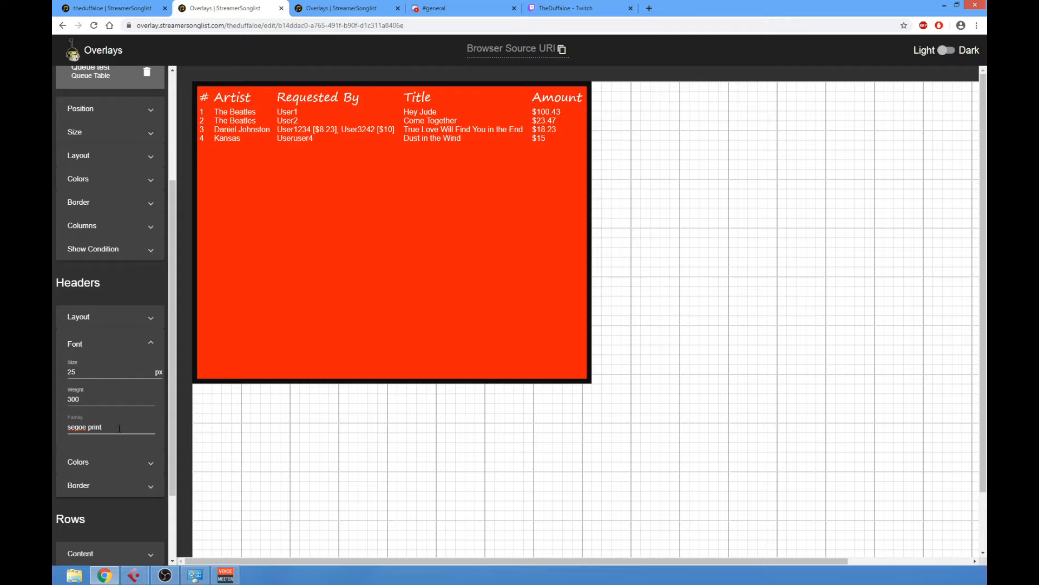
{"action": "key", "text": "BackSpace"}
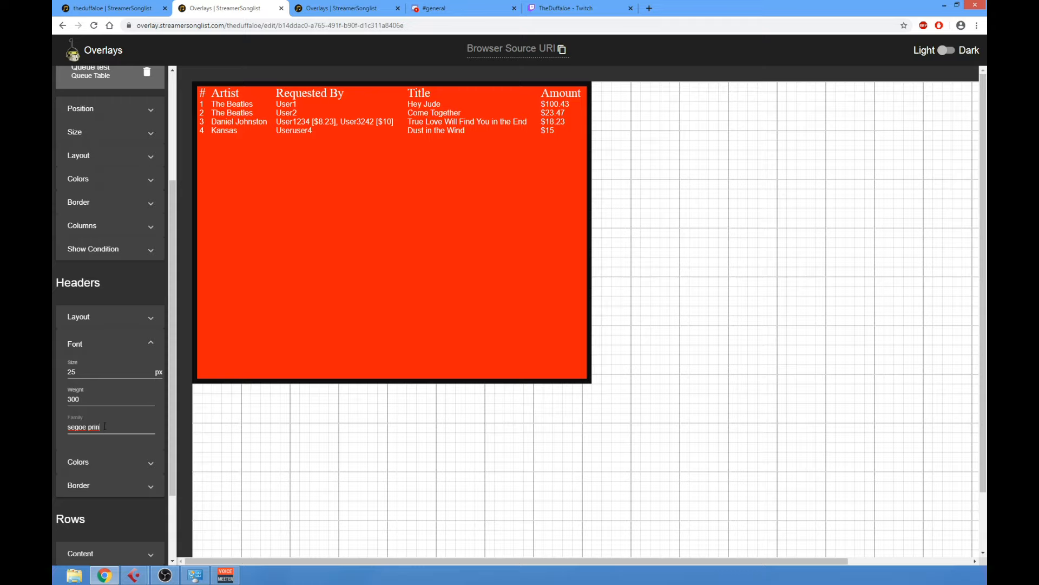
{"action": "type", "text": "t"}
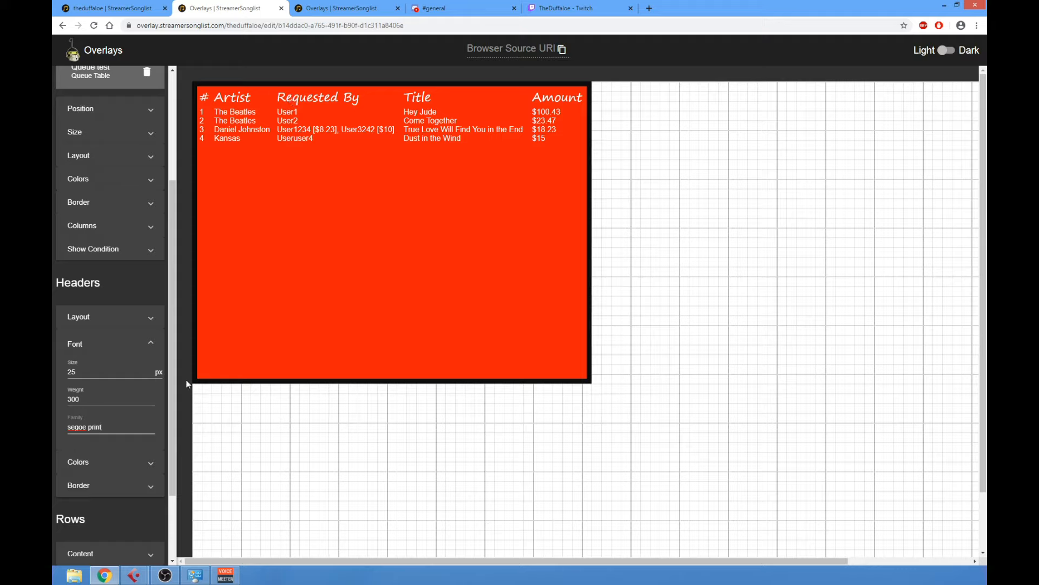
{"action": "left_click", "coordinate": [118, 344]}
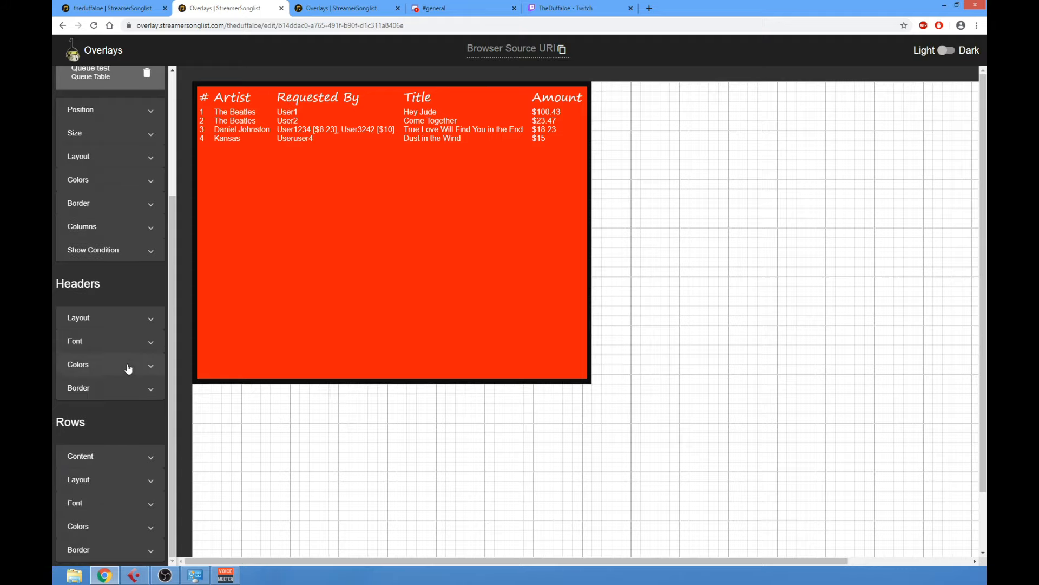
Colour the header text of the queue table blue, #0d0ae5
{"action": "left_click", "coordinate": [128, 367]}
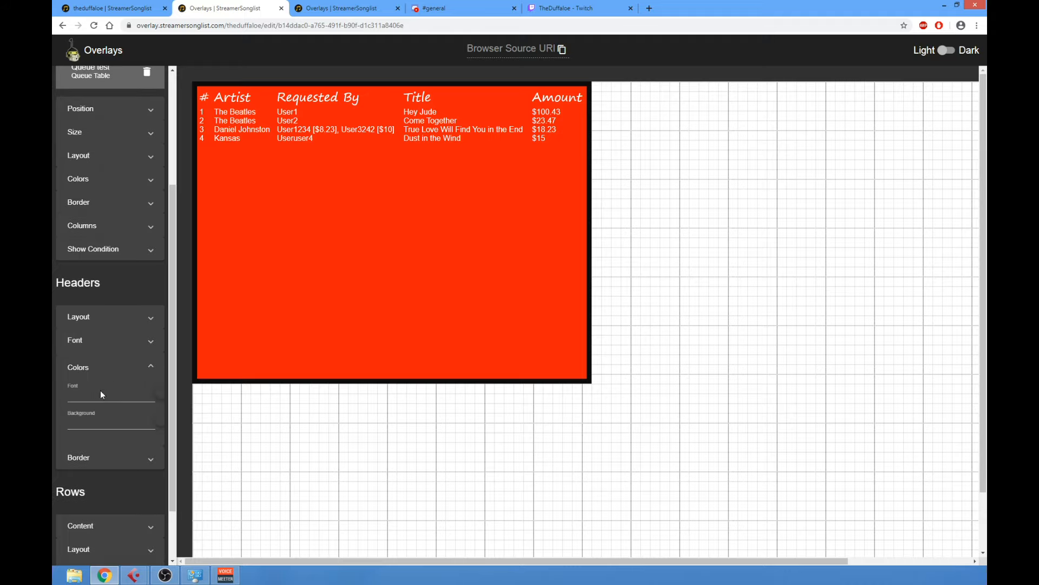
{"action": "left_click", "coordinate": [159, 397]}
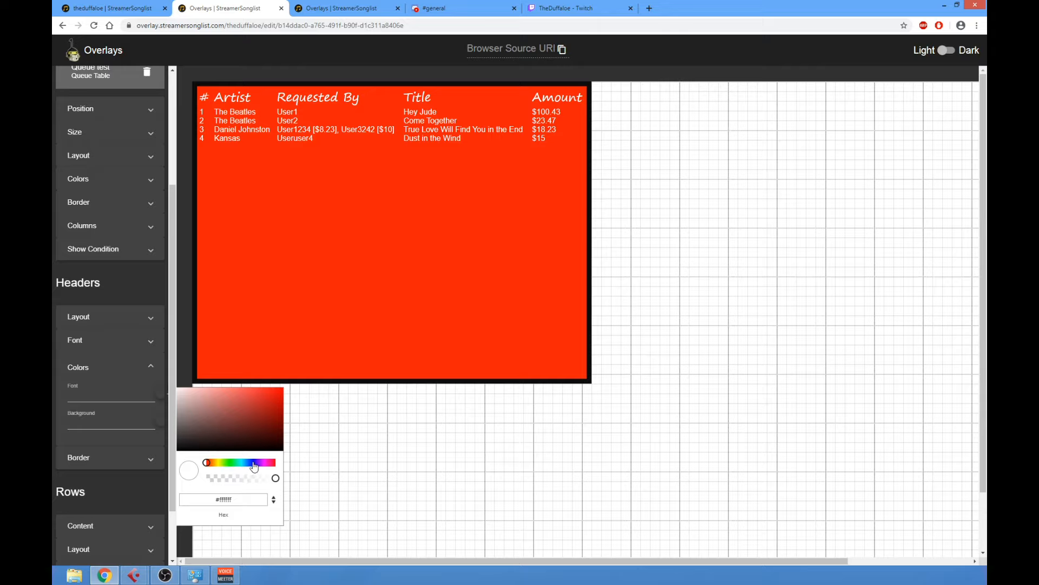
{"action": "left_click_drag", "start_coordinate": [206, 466], "coordinate": [253, 465]}
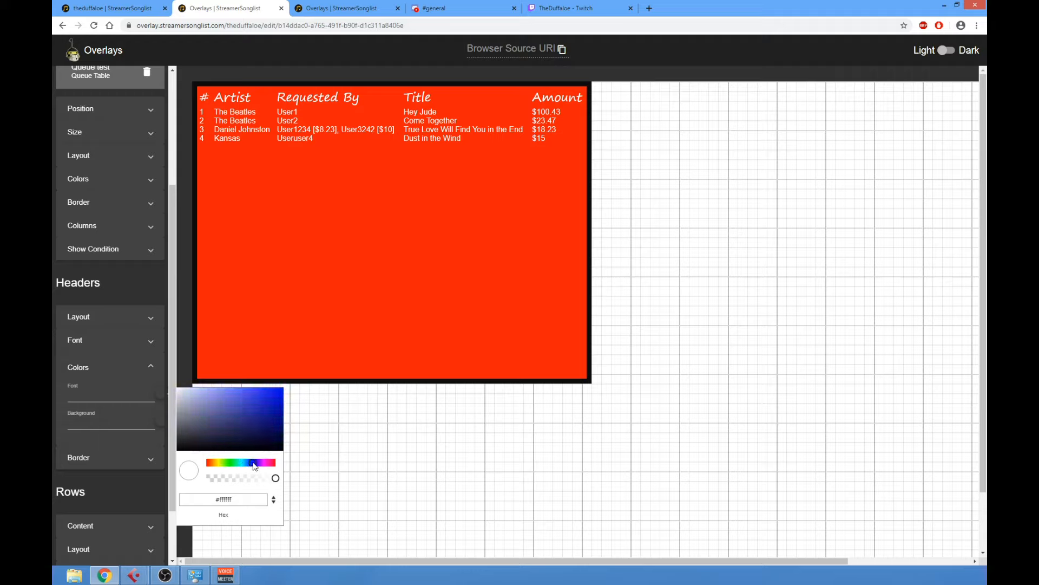
{"action": "left_click", "coordinate": [279, 398]}
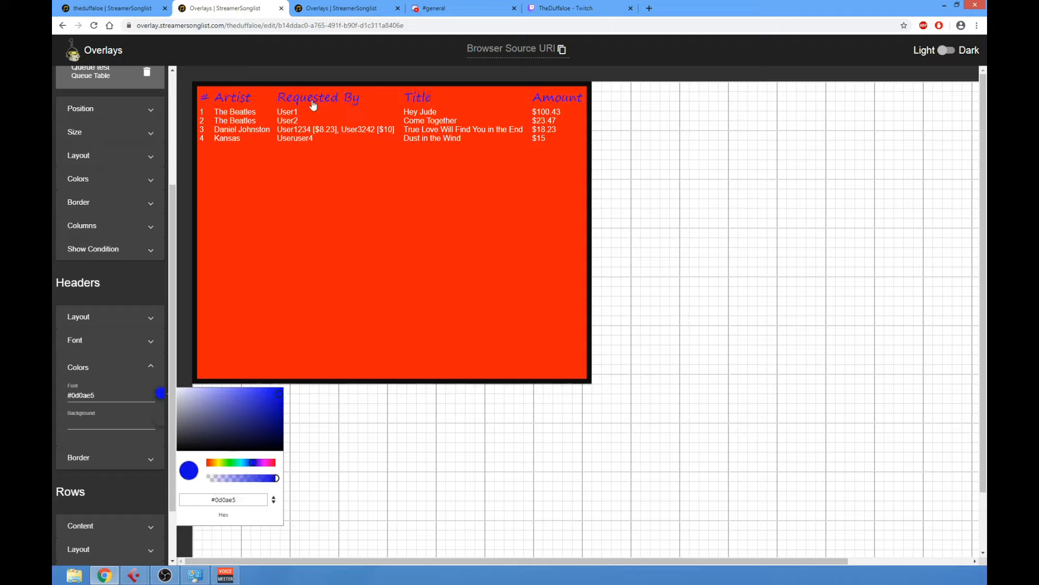
{"action": "mouse_move", "coordinate": [278, 480]}
{"action": "left_mouse_down"}
{"action": "mouse_move", "coordinate": [222, 481]}
{"action": "mouse_move", "coordinate": [279, 479]}
{"action": "left_mouse_up"}
{"action": "right_click", "coordinate": [278, 480]}
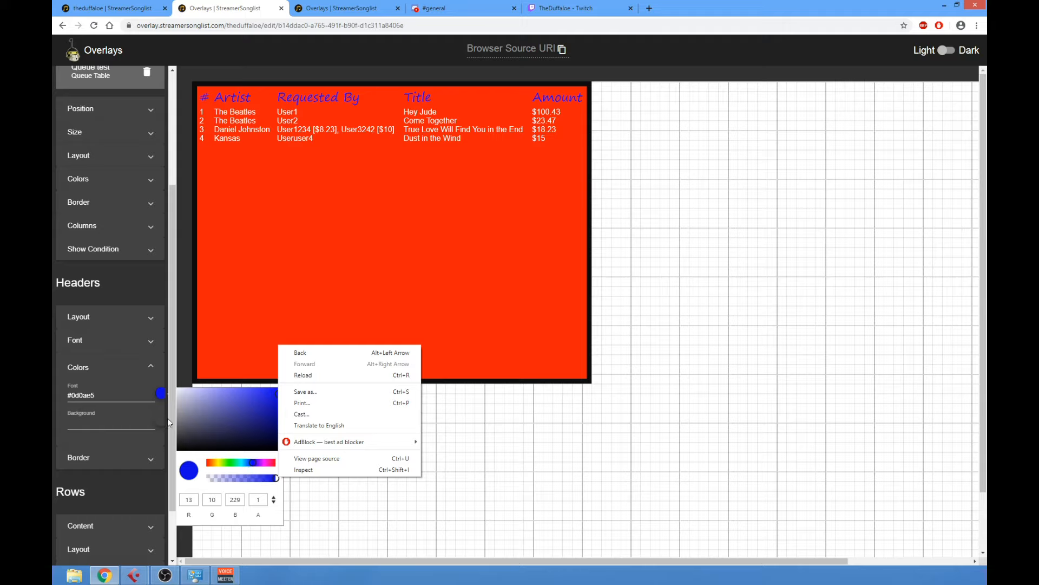
{"action": "left_click", "coordinate": [144, 438]}
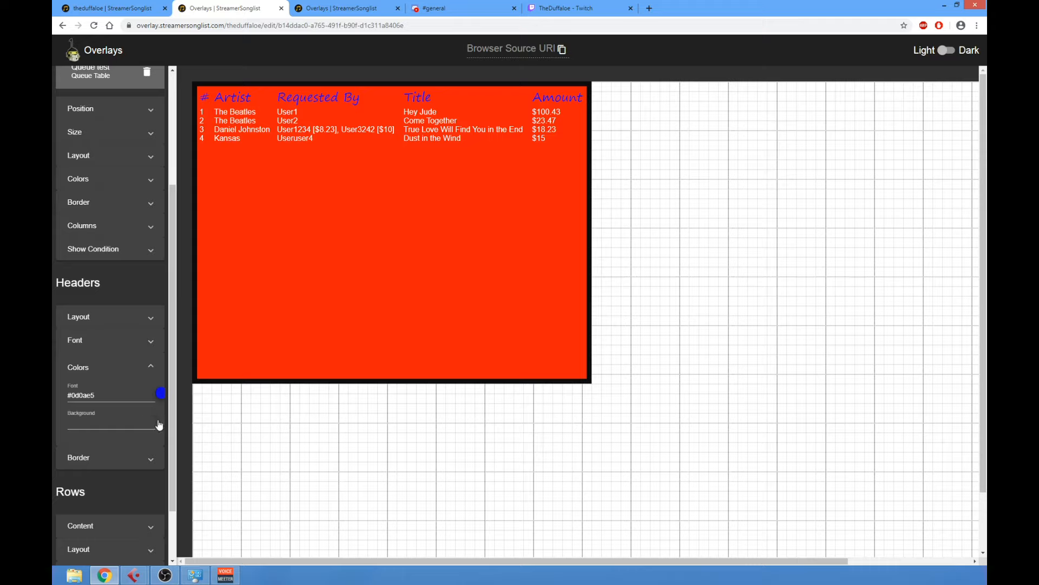
Give the queue table's header row a green background, #3eee17
{"action": "left_click", "coordinate": [158, 425]}
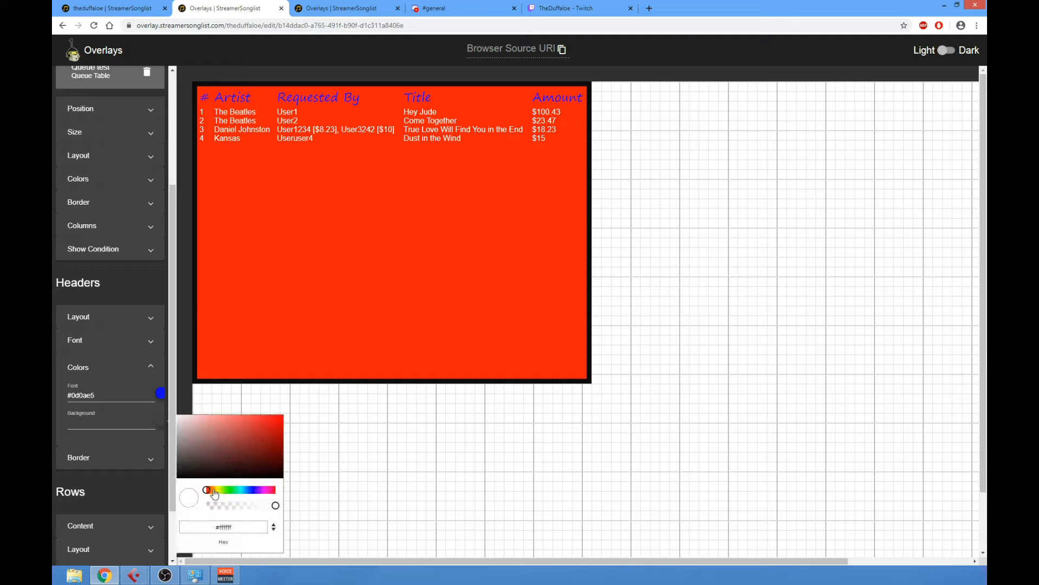
{"action": "left_click_drag", "start_coordinate": [210, 492], "coordinate": [229, 493]}
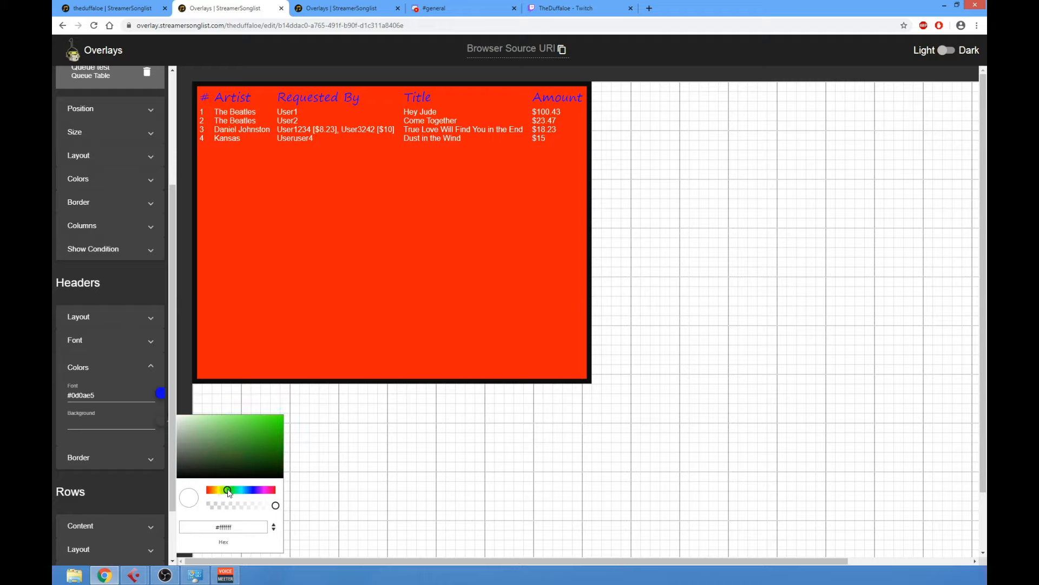
{"action": "left_click", "coordinate": [273, 419]}
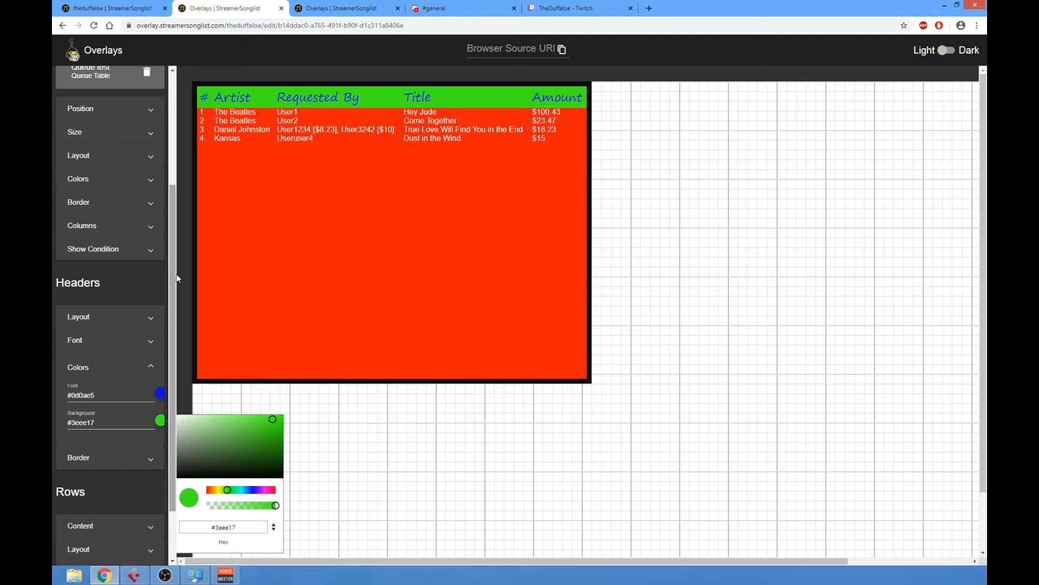
Give the queue table's header row a 15 px wide border in near-black, #161515
{"action": "left_click_drag", "start_coordinate": [174, 275], "coordinate": [179, 319]}
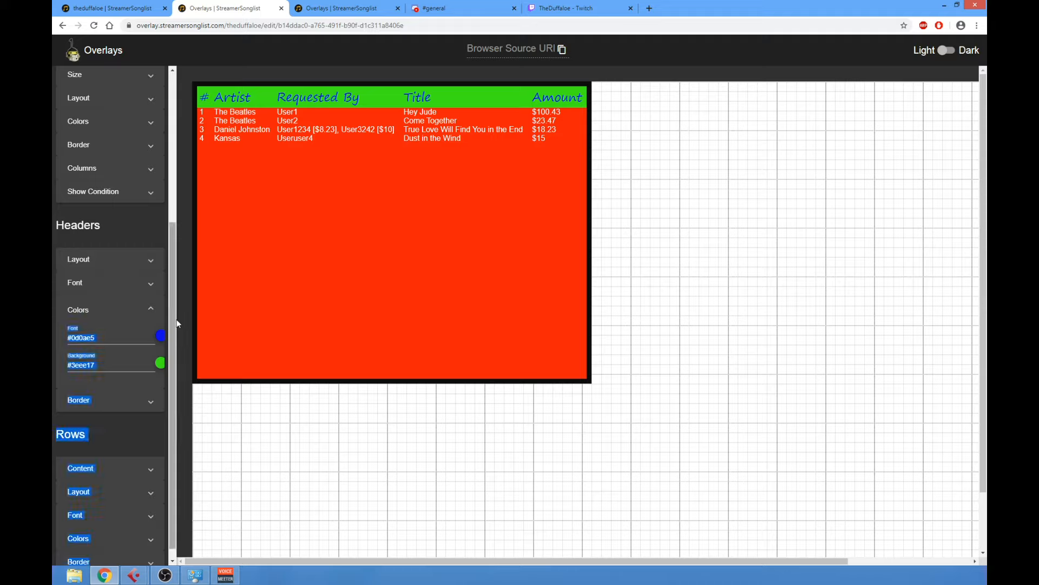
{"action": "left_click", "coordinate": [138, 399]}
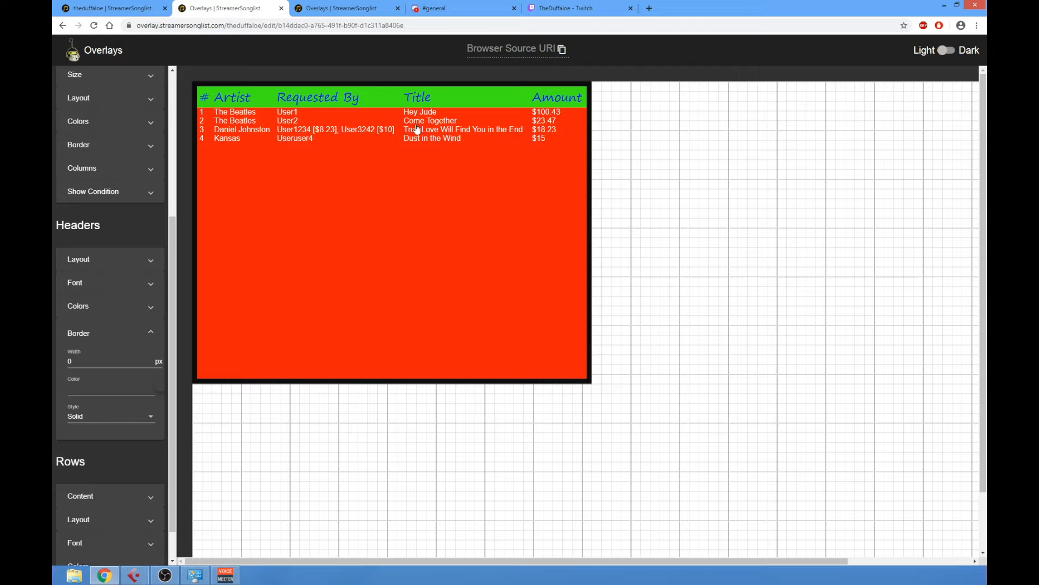
{"action": "left_click", "coordinate": [75, 360]}
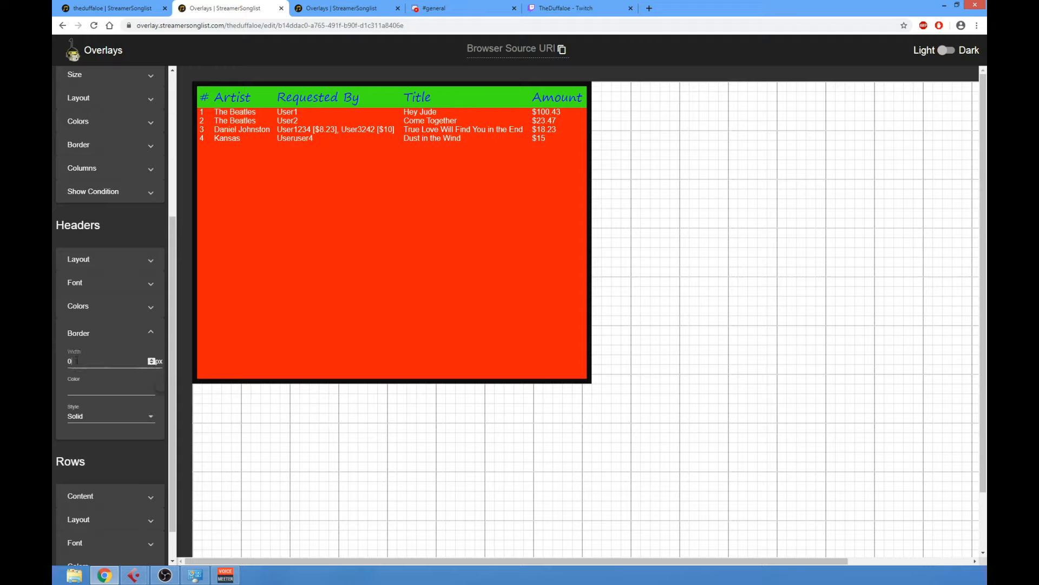
{"action": "key", "text": "BackSpace"}
{"action": "type", "text": "10"}
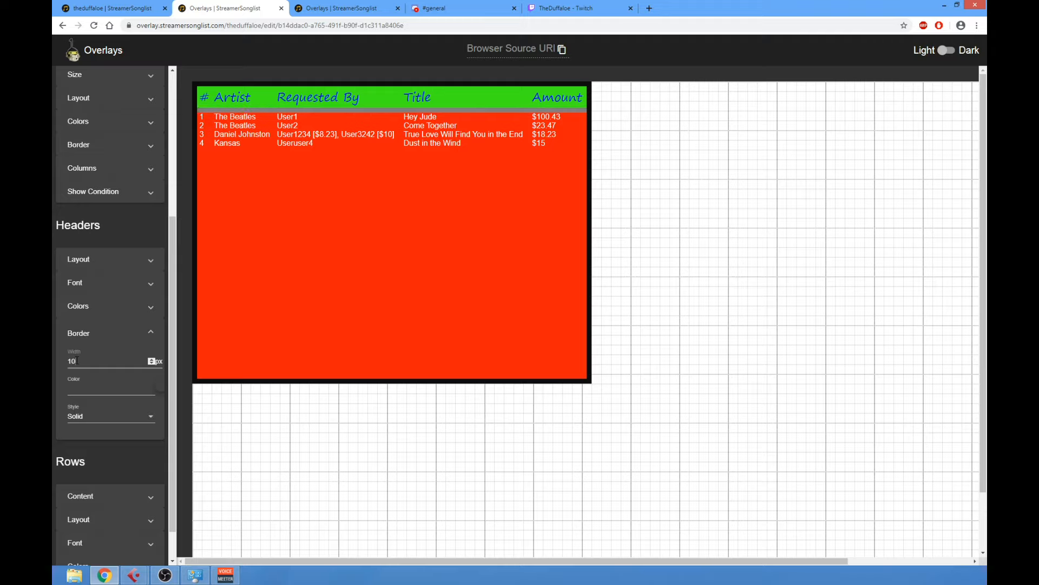
{"action": "key", "text": "BackSpace"}
{"action": "type", "text": "5"}
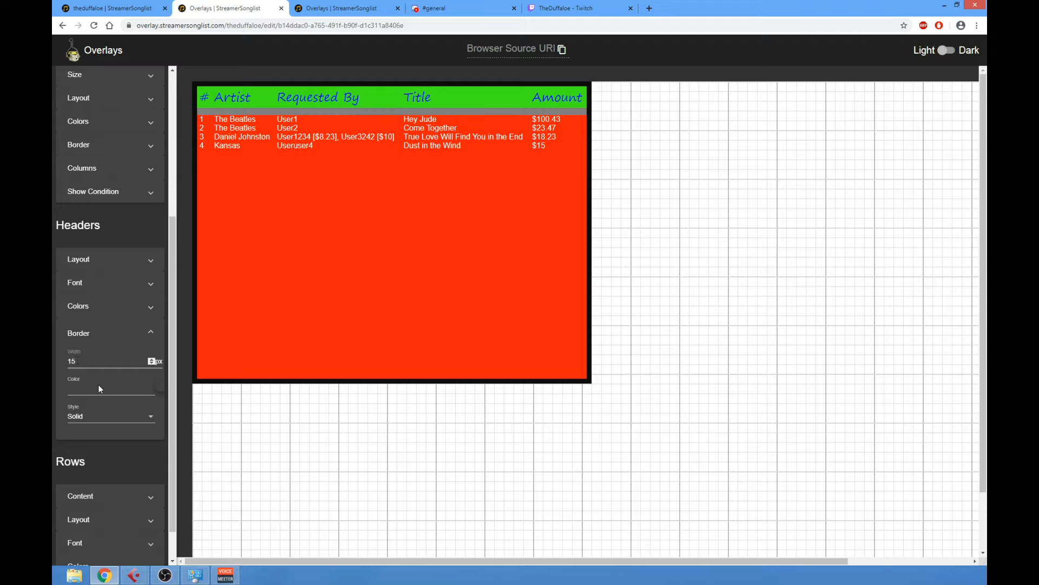
{"action": "left_click", "coordinate": [162, 388]}
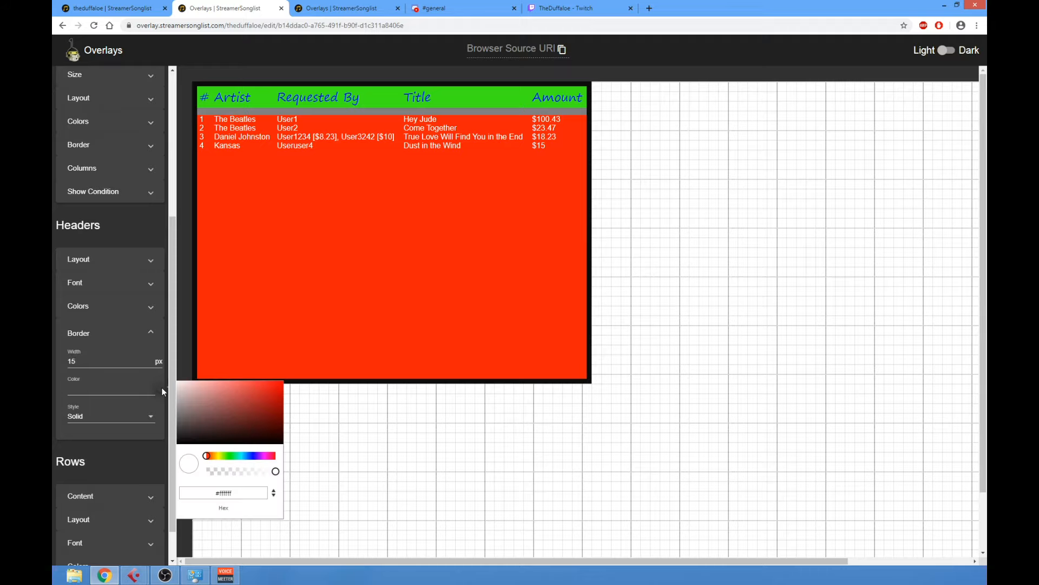
{"action": "left_click", "coordinate": [181, 444]}
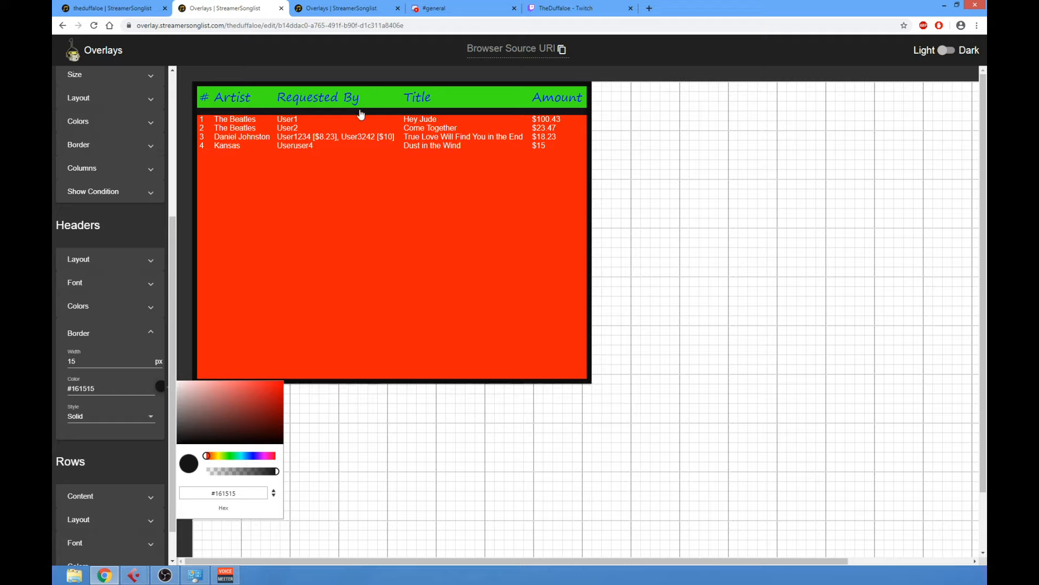
{"action": "left_click", "coordinate": [171, 277]}
{"action": "scroll", "coordinate": [173, 325], "scroll_direction": "down", "scroll_amount": 1}
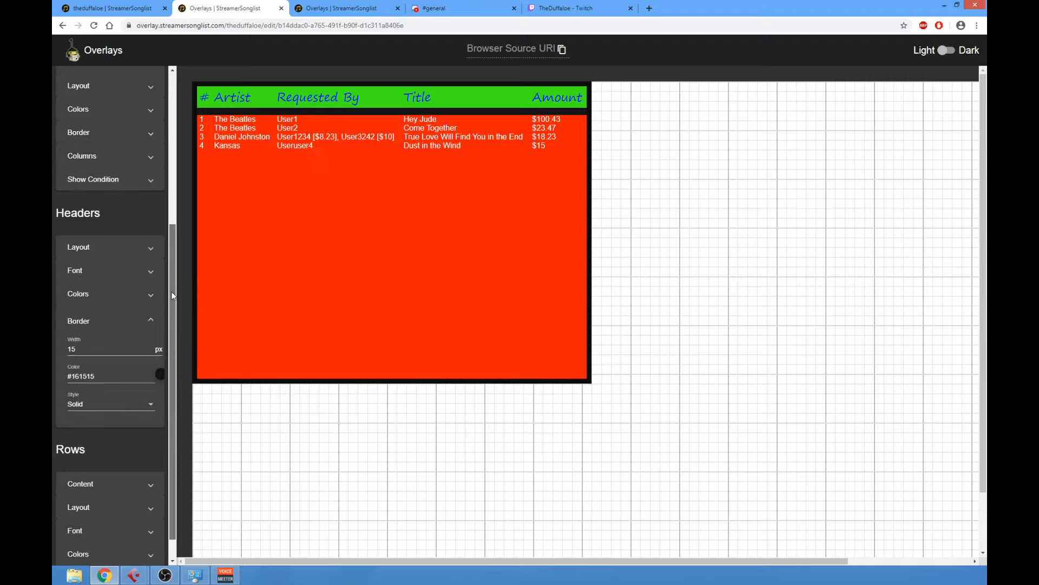
Set the number of rows shown in the queue table to 7
{"action": "left_click", "coordinate": [121, 294]}
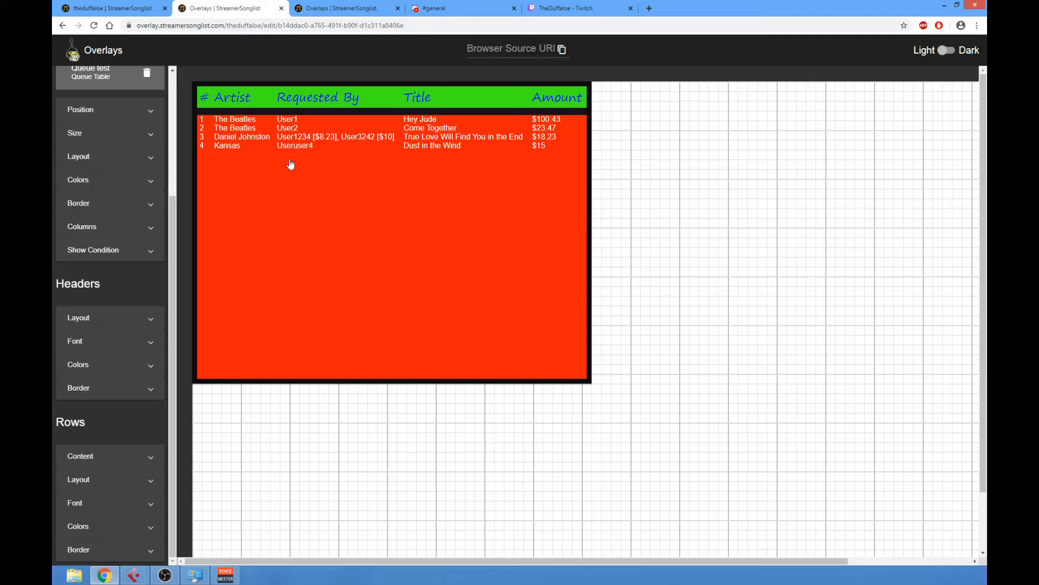
{"action": "left_click", "coordinate": [133, 461]}
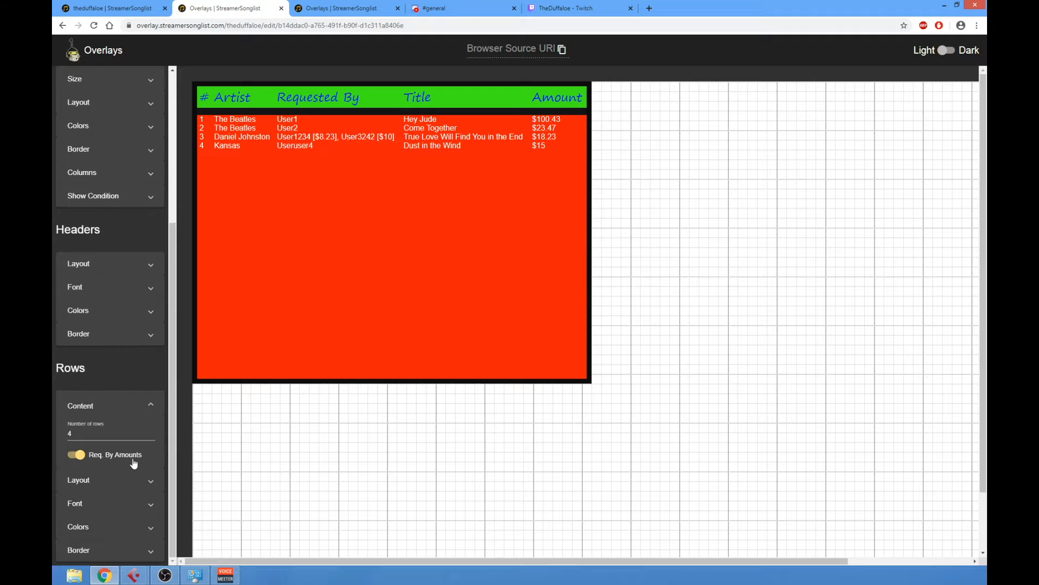
{"action": "left_click", "coordinate": [76, 434]}
{"action": "key", "text": "BackSpace"}
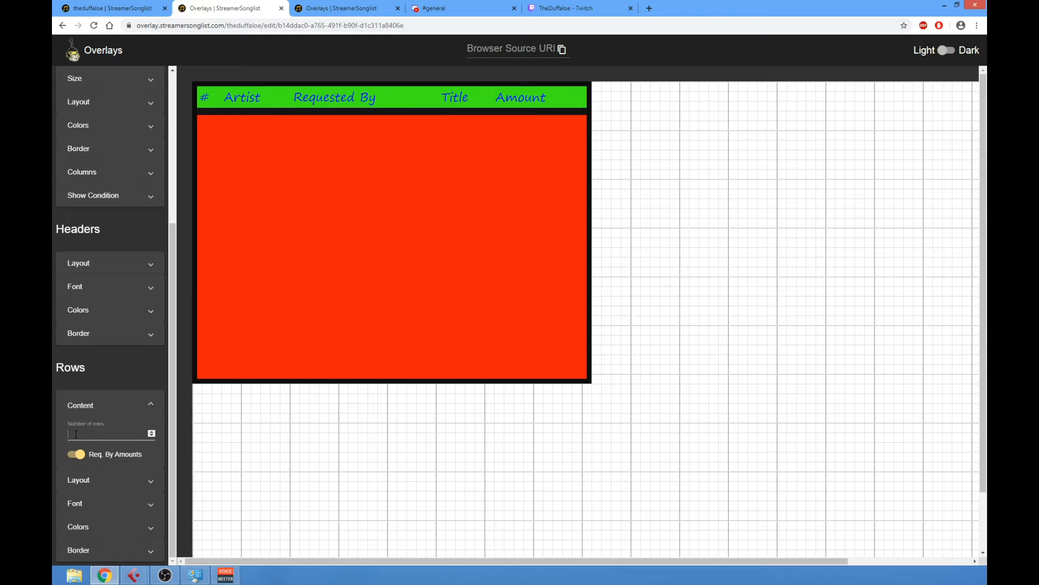
{"action": "type", "text": "7"}
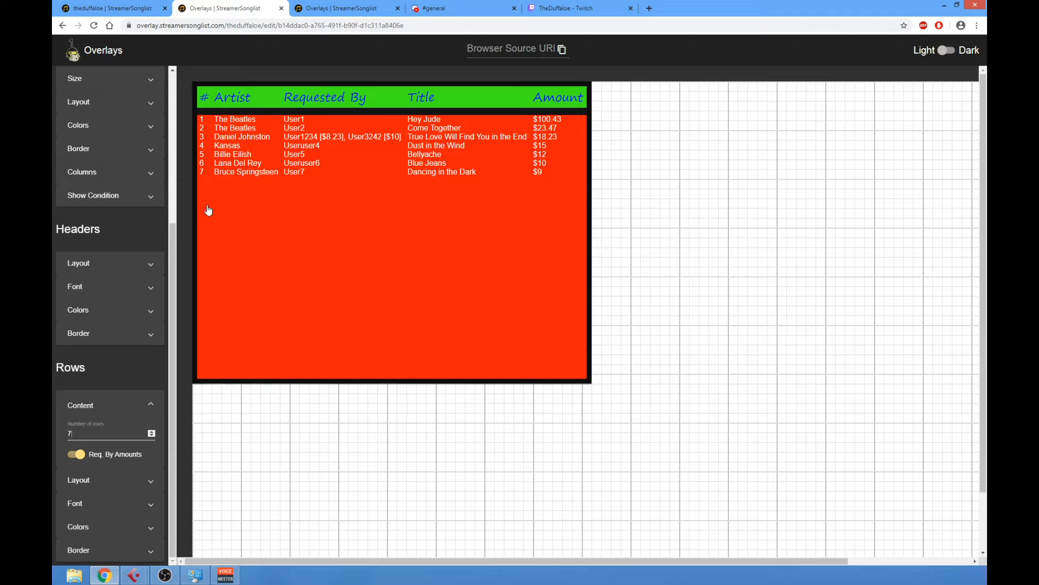
{"action": "key", "text": "BackSpace"}
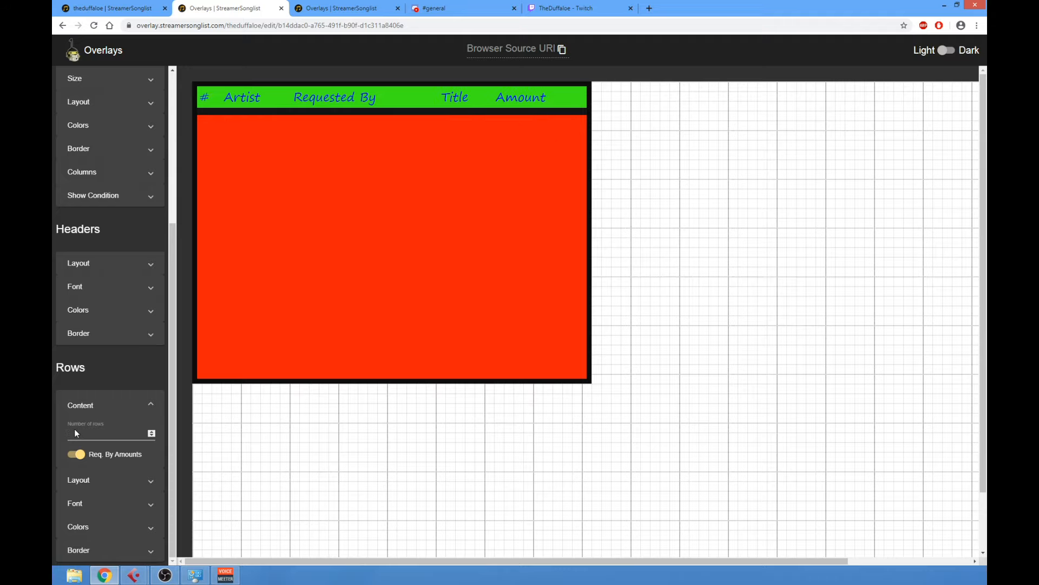
{"action": "type", "text": "4"}
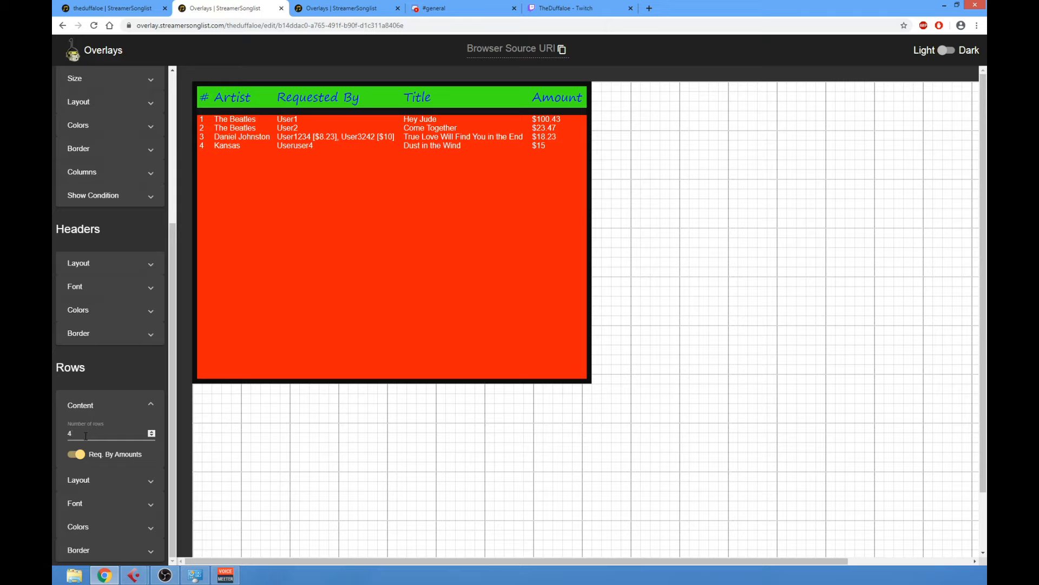
{"action": "key", "text": "BackSpace"}
{"action": "type", "text": "7"}
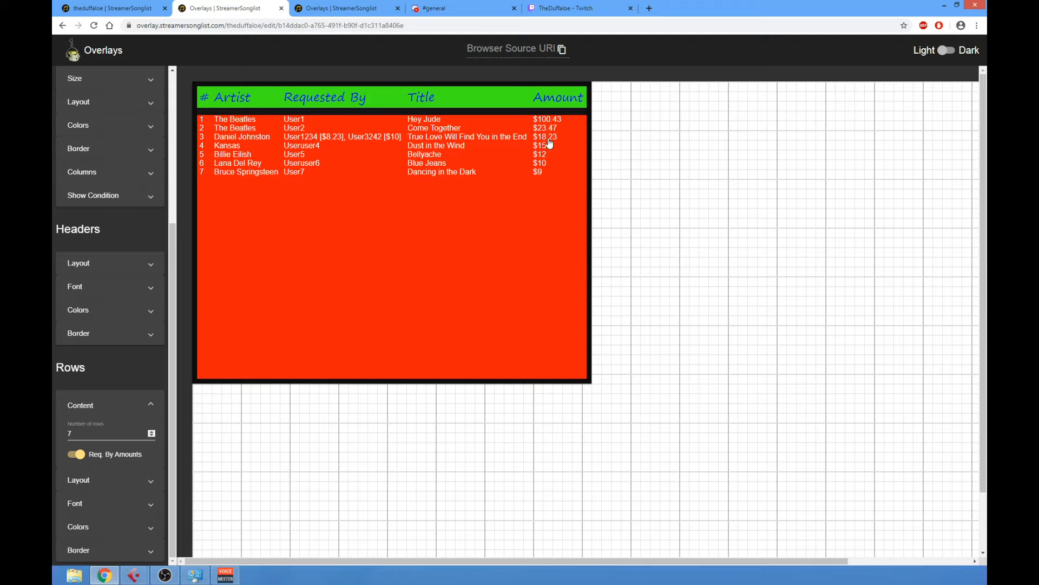
Switch the requested-by amounts in the rows off and back on, and check the rows' padding and text alignment settings
{"action": "left_click", "coordinate": [76, 453]}
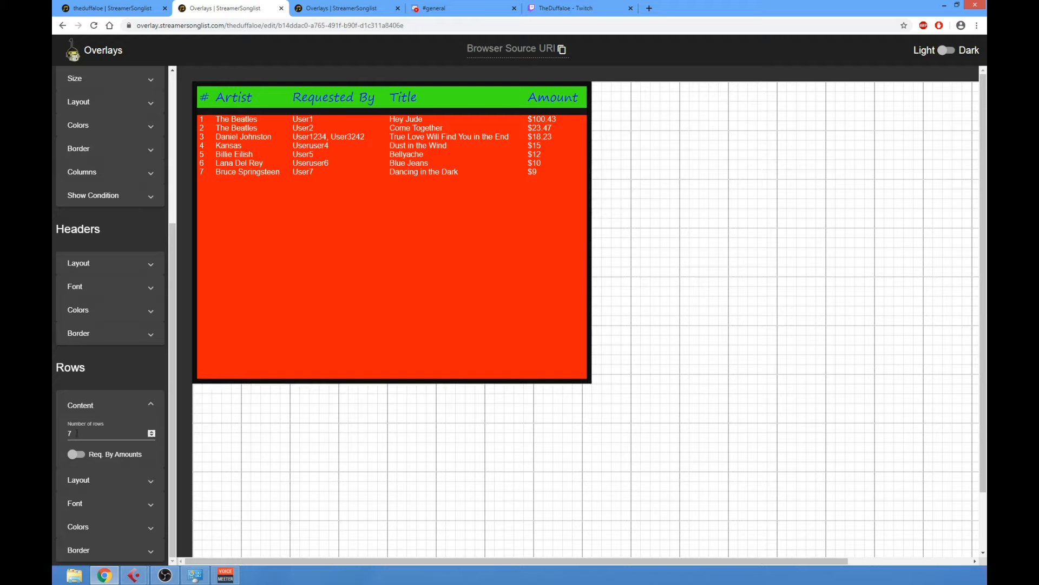
{"action": "left_click", "coordinate": [80, 455]}
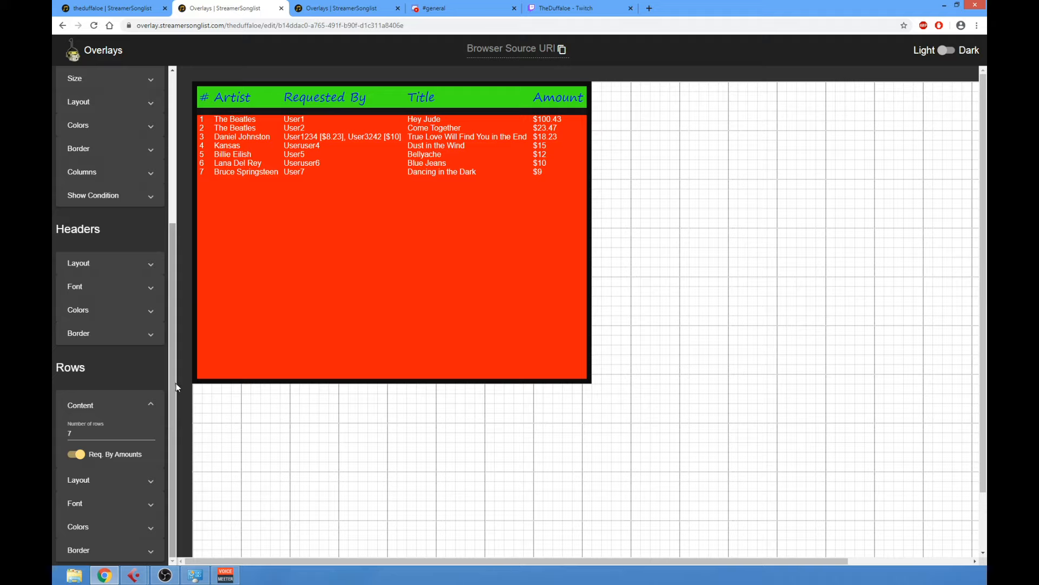
{"action": "left_click", "coordinate": [121, 480]}
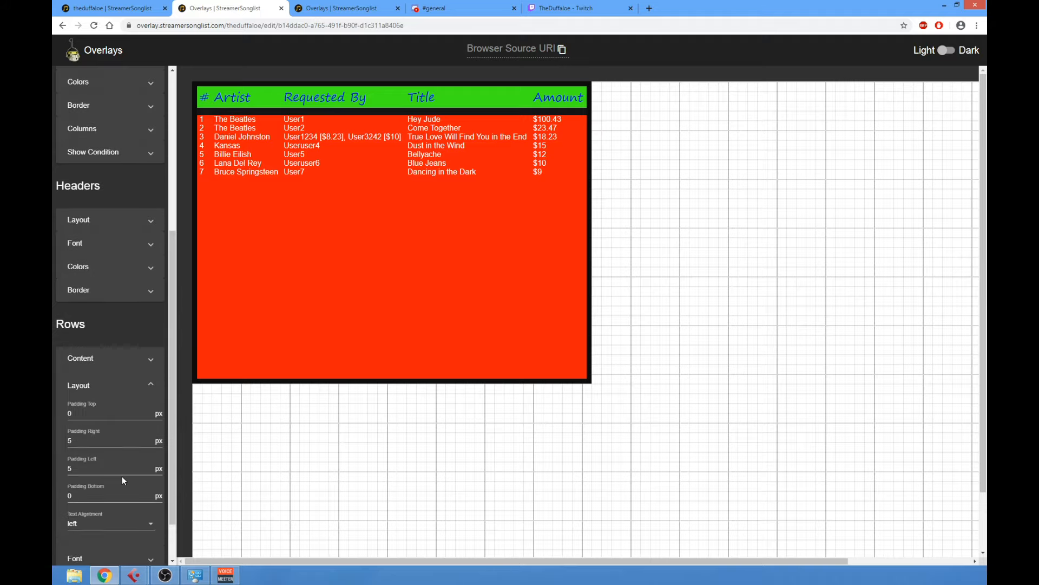
{"action": "left_click", "coordinate": [125, 386]}
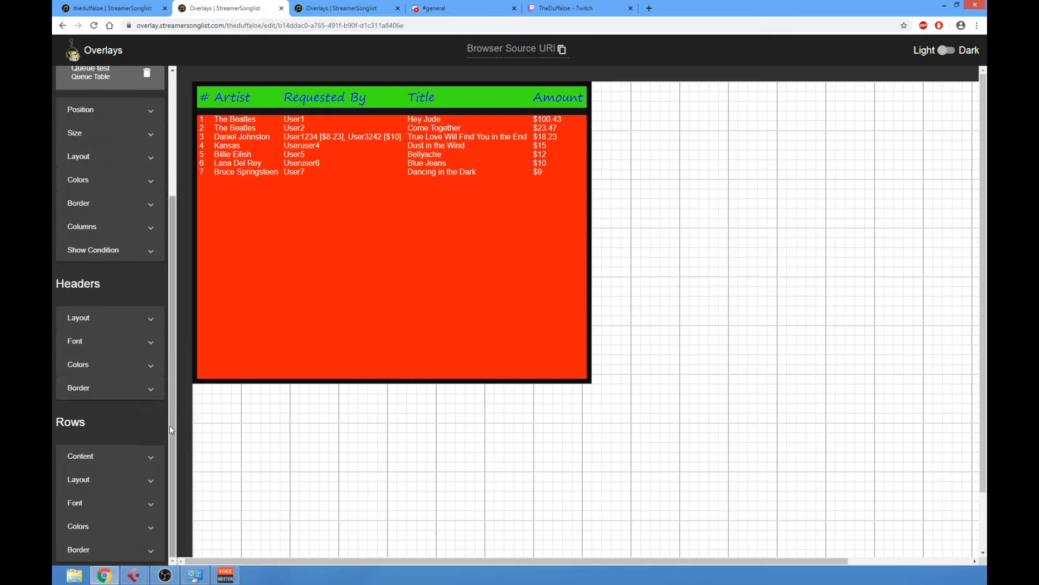
Set the font size of the queue table's rows to 20 px
{"action": "left_click", "coordinate": [141, 505]}
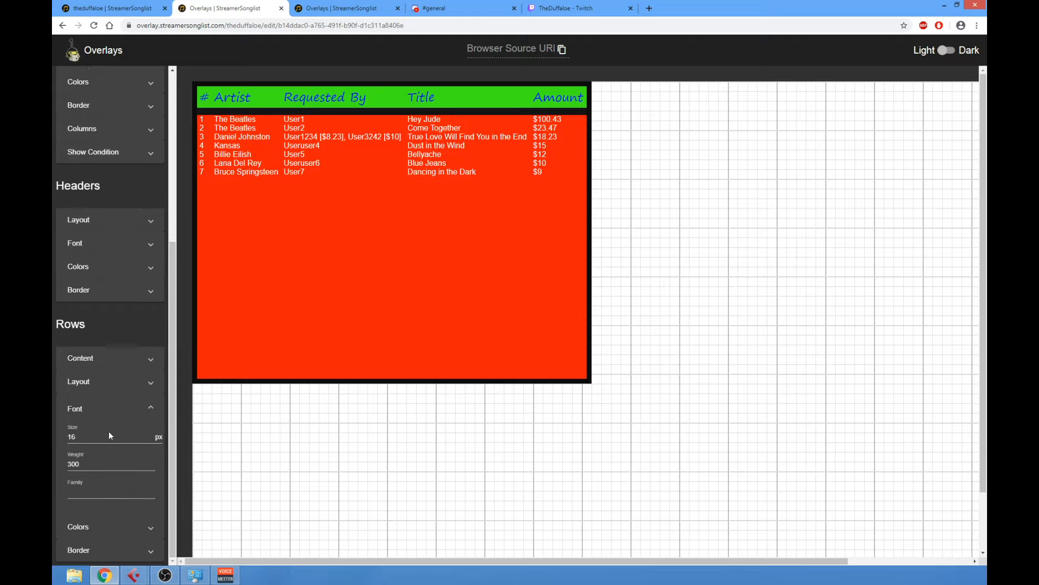
{"action": "left_click", "coordinate": [77, 436]}
{"action": "key", "text": "BackSpace"}
{"action": "key", "text": "BackSpace"}
{"action": "type", "text": "20"}
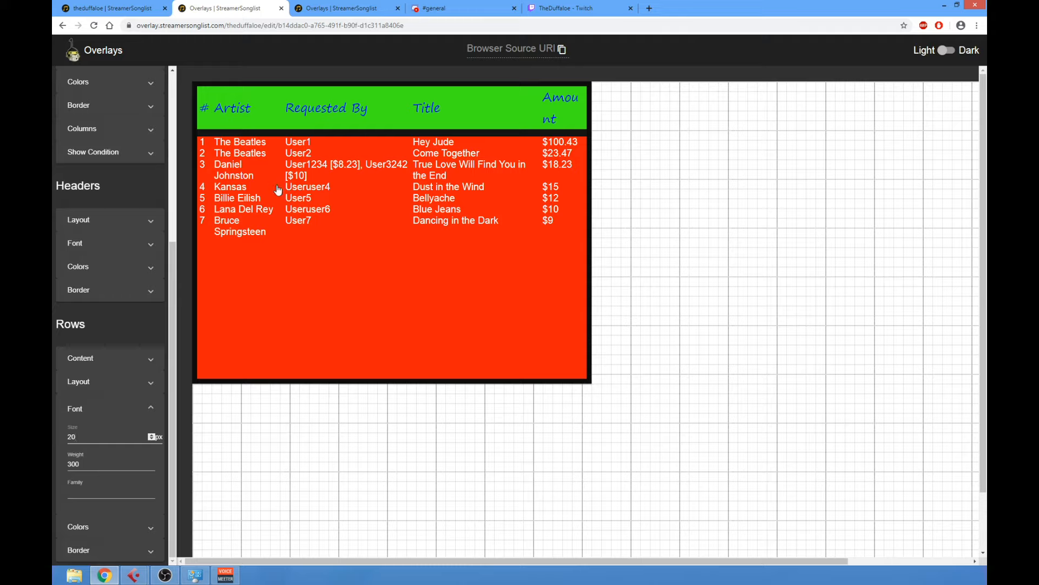
Set the font family of the queue table's rows to segoe script
{"action": "left_click", "coordinate": [87, 489]}
{"action": "type", "text": "segoe scr"}
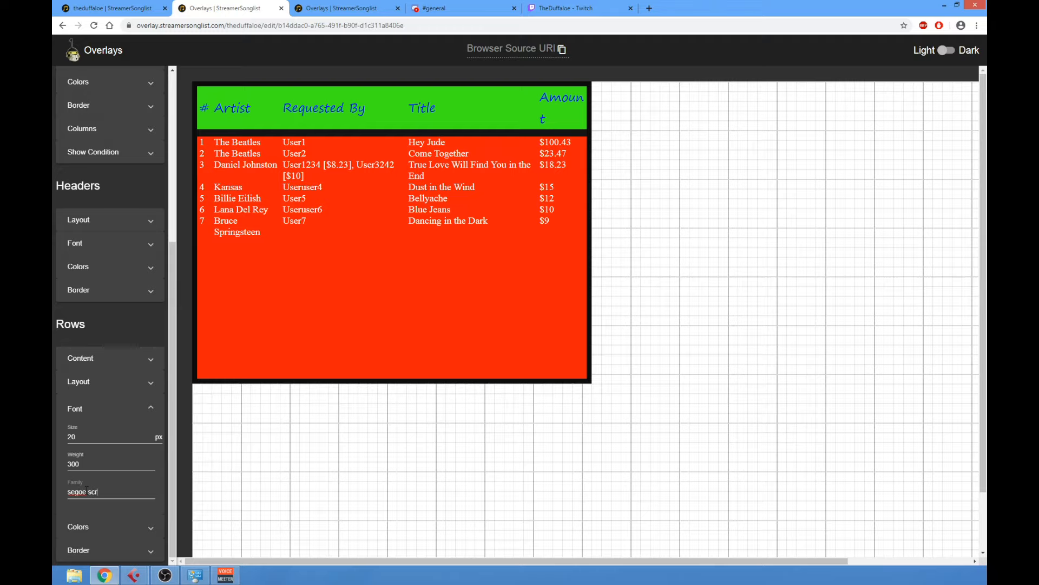
{"action": "type", "text": "ipt"}
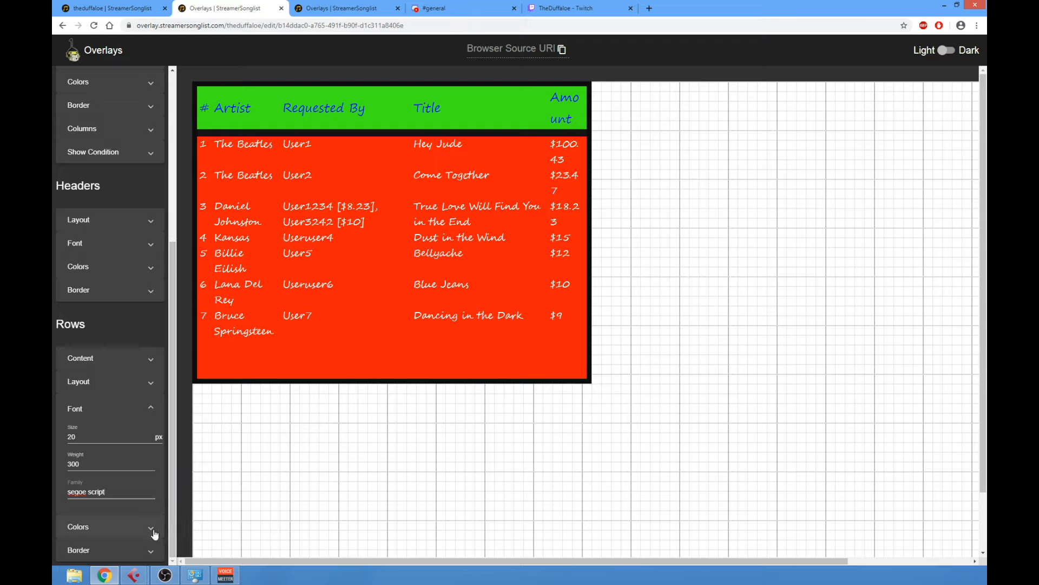
{"action": "left_click", "coordinate": [130, 411]}
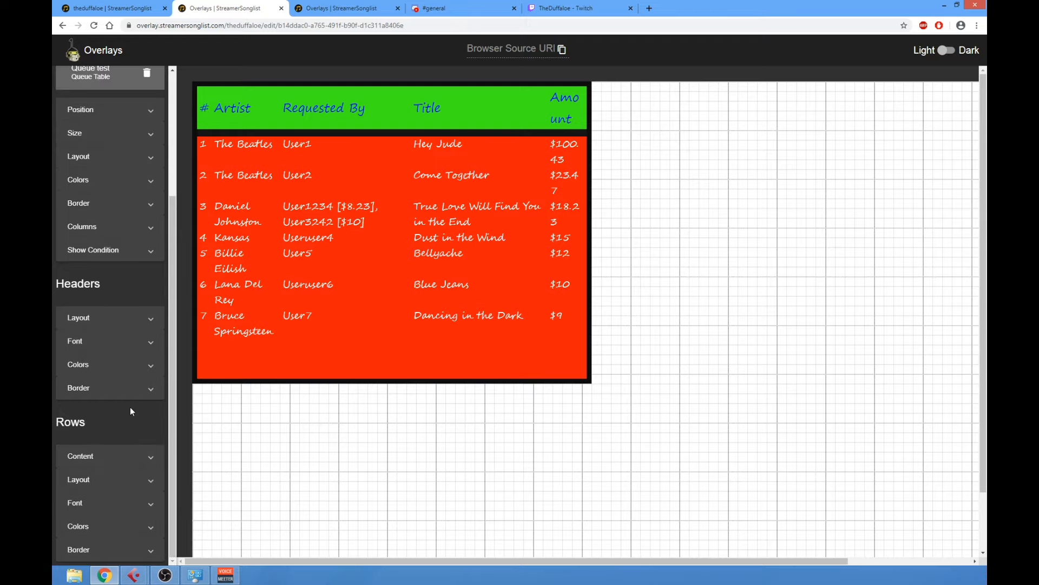
Colour the text of the queue table's rows blue, #1c1ad3
{"action": "left_click", "coordinate": [87, 526]}
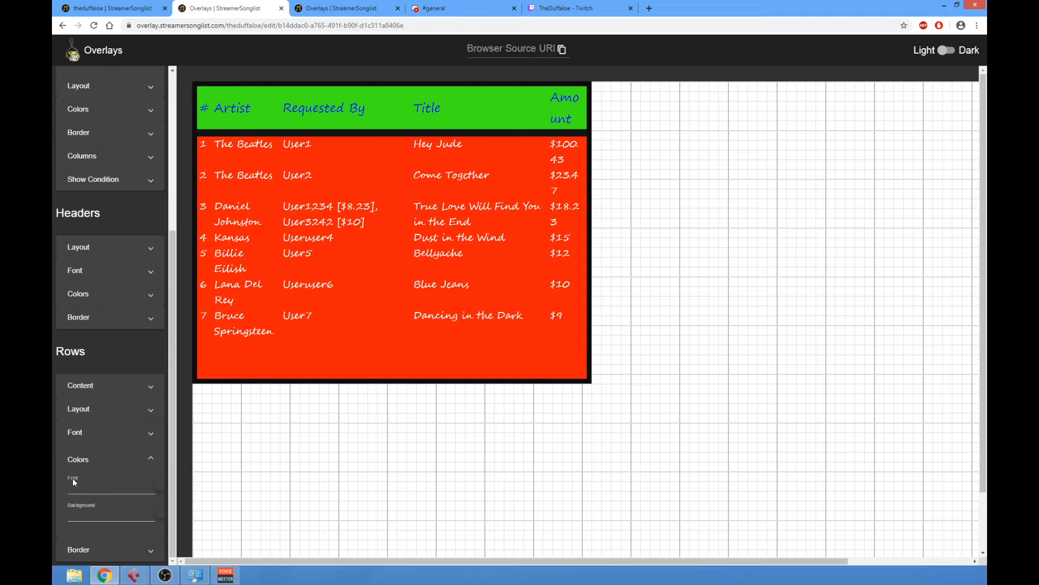
{"action": "left_click", "coordinate": [160, 490]}
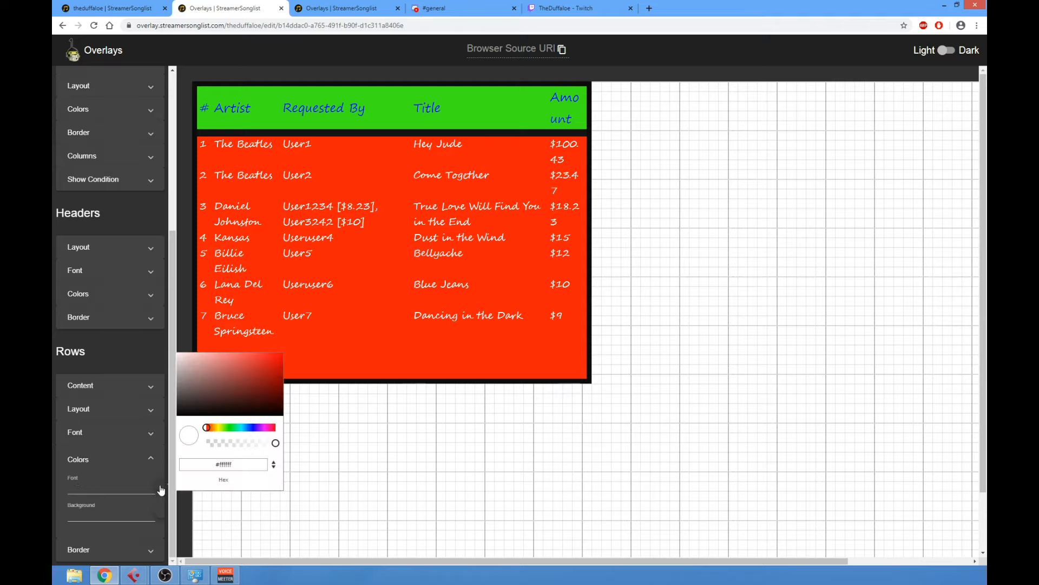
{"action": "left_click", "coordinate": [254, 431]}
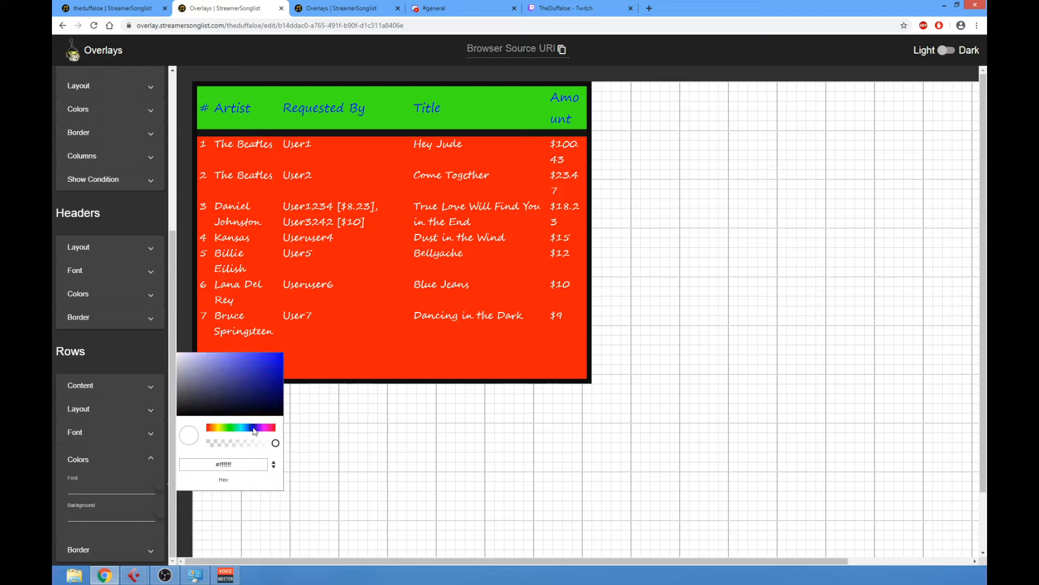
{"action": "left_click", "coordinate": [270, 364]}
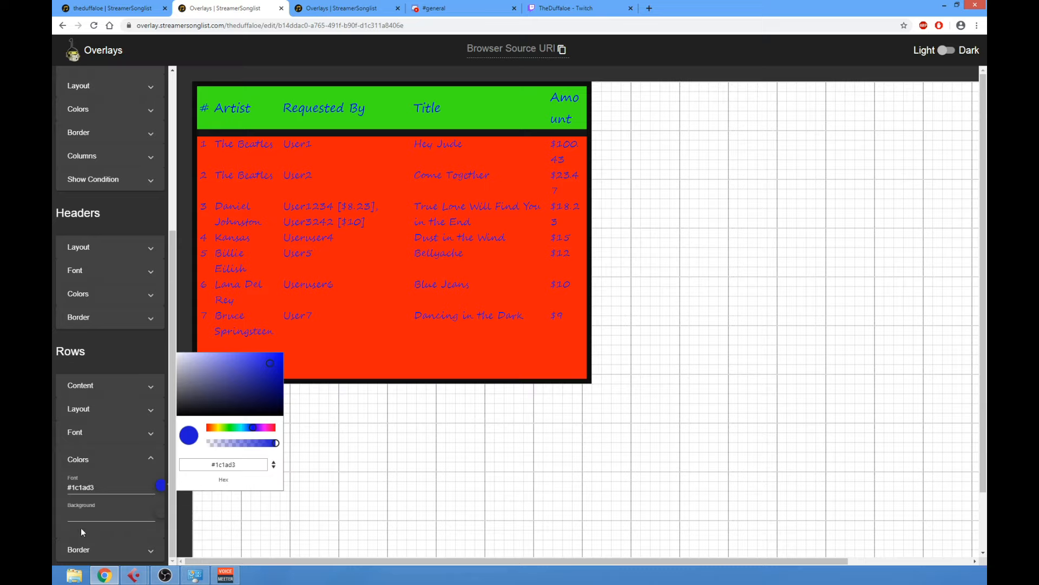
Give the queue table's rows an orange-red background, #e23424
{"action": "left_click", "coordinate": [160, 515]}
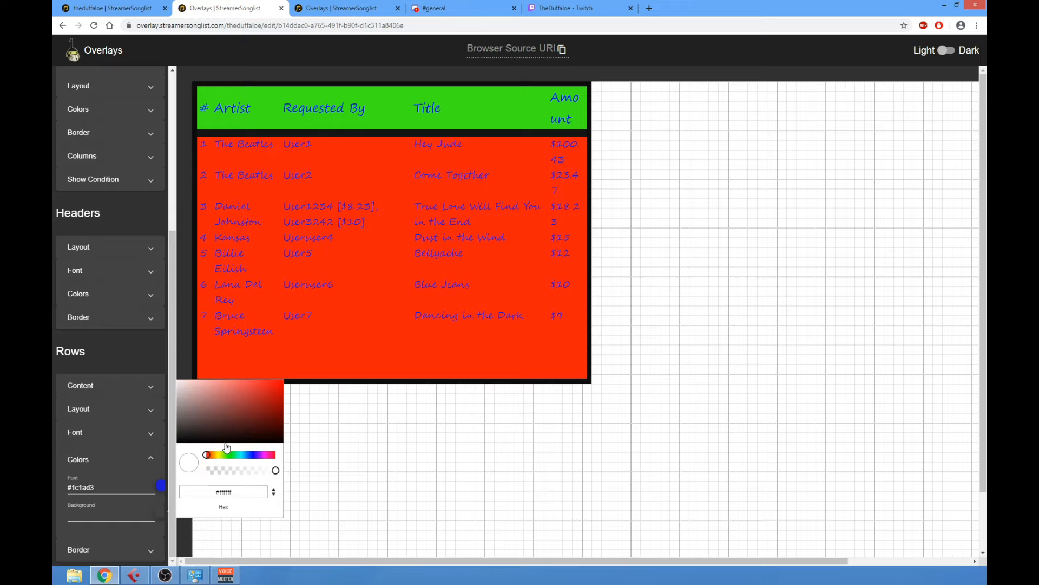
{"action": "left_click", "coordinate": [265, 455]}
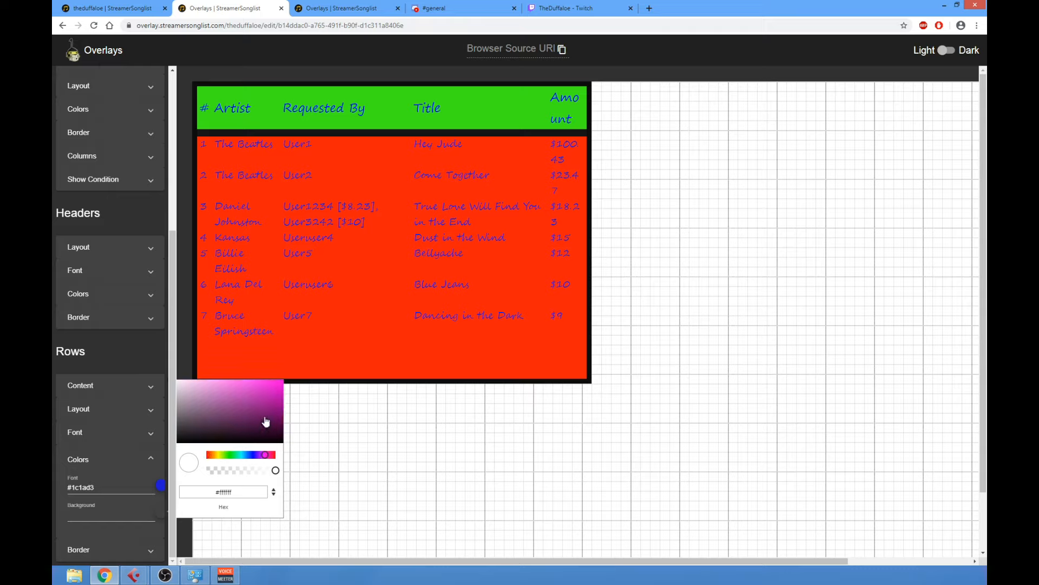
{"action": "left_click", "coordinate": [265, 386]}
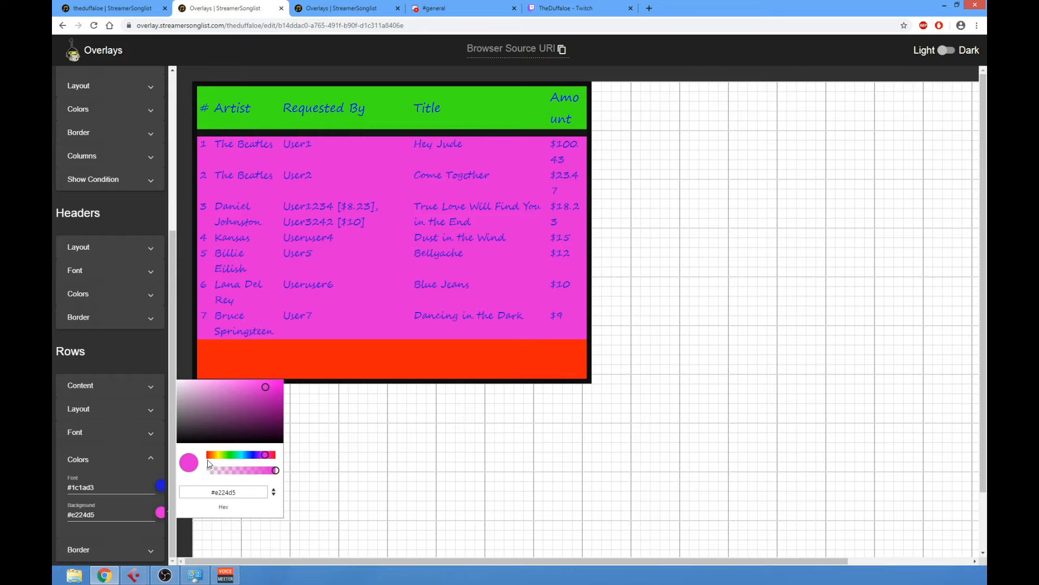
{"action": "left_click_drag", "start_coordinate": [265, 455], "coordinate": [209, 459]}
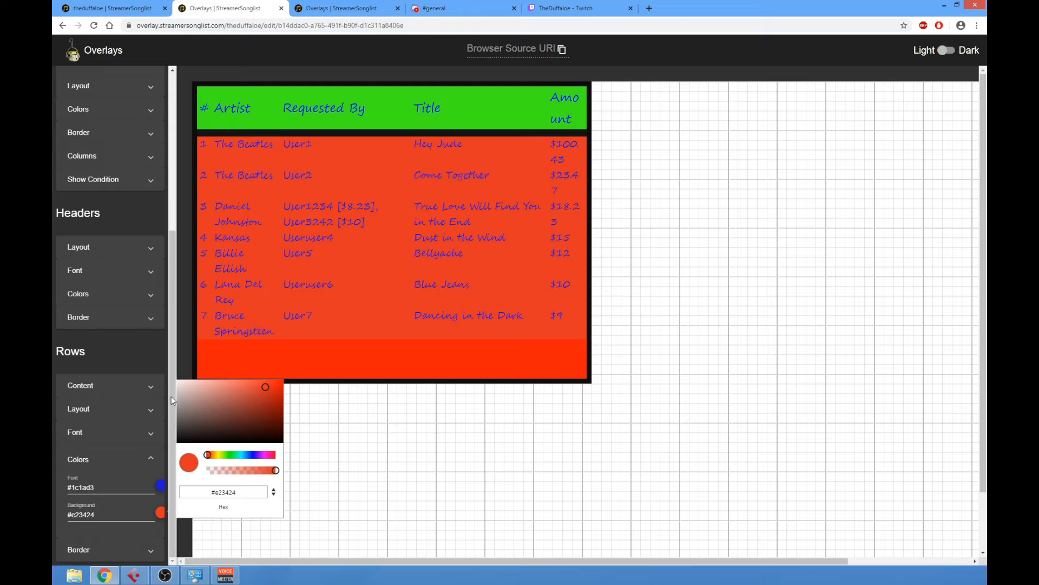
Give the queue table's rows a solid 10 px wide border in near-black, #060606
{"action": "left_click", "coordinate": [152, 553]}
{"action": "left_click", "coordinate": [153, 553]}
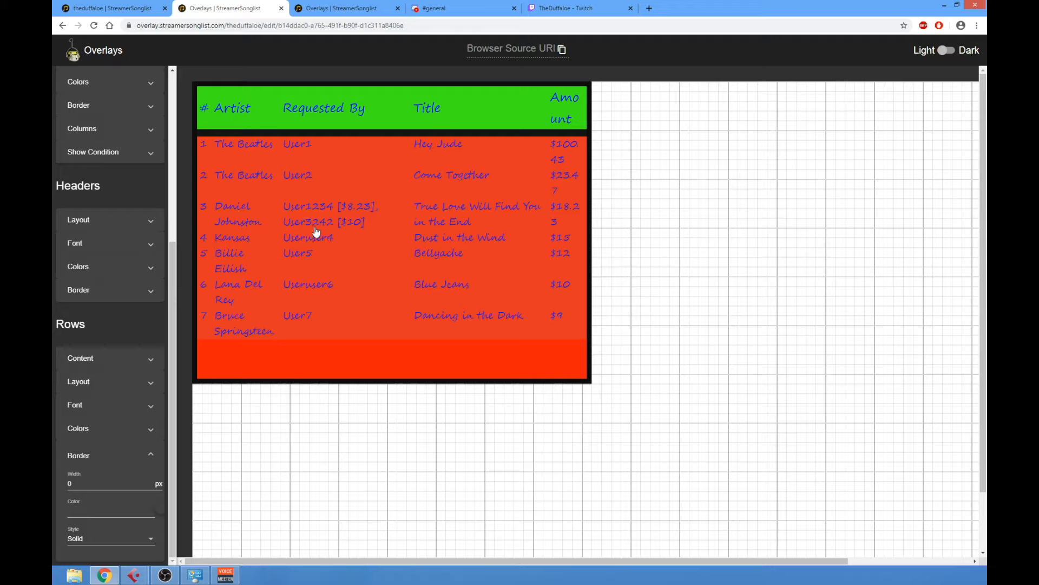
{"action": "left_click", "coordinate": [74, 484]}
{"action": "type", "text": "10"}
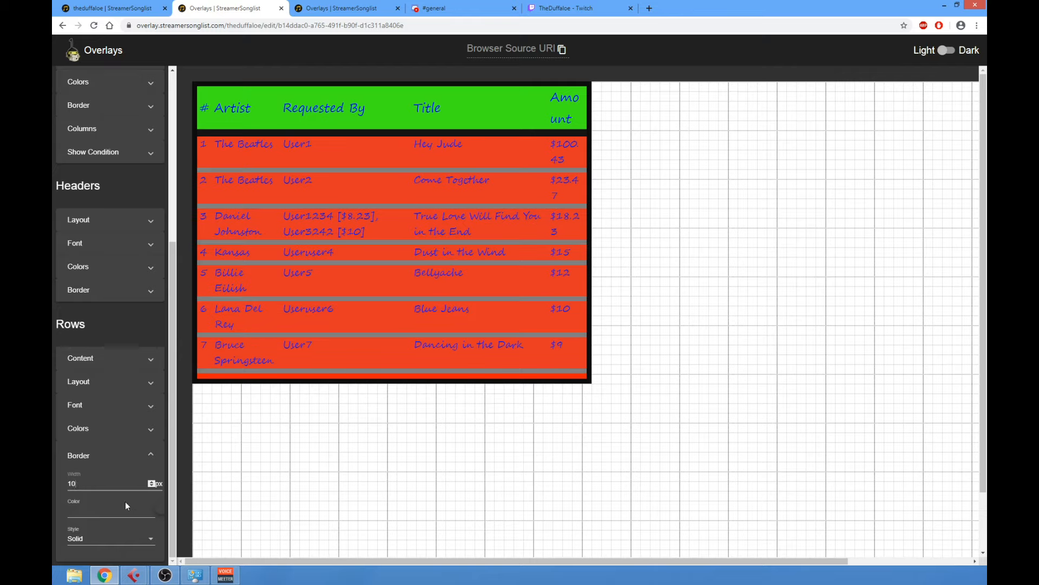
{"action": "left_click", "coordinate": [159, 511]}
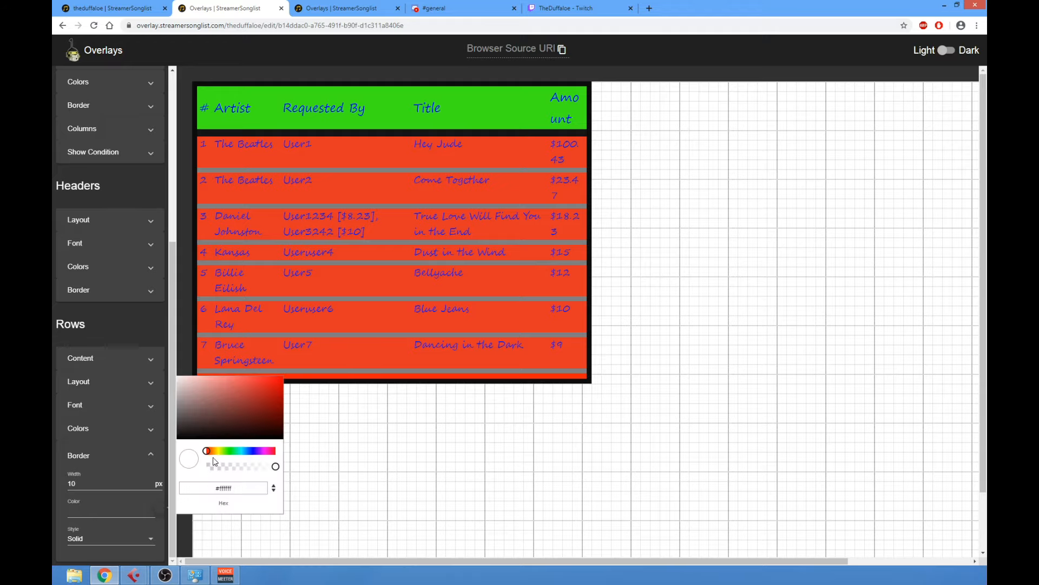
{"action": "left_click", "coordinate": [178, 437]}
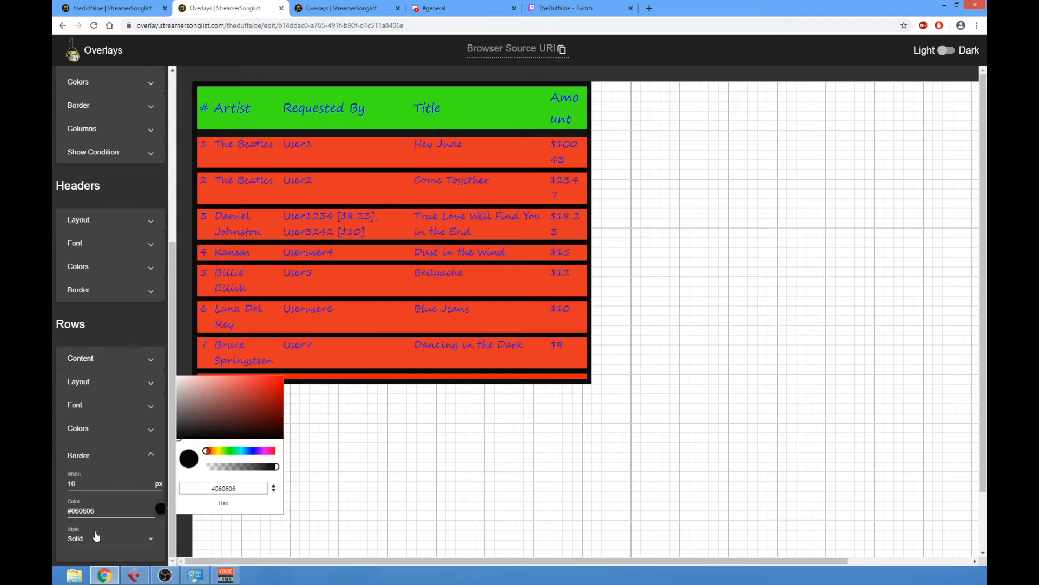
{"action": "left_click", "coordinate": [149, 537]}
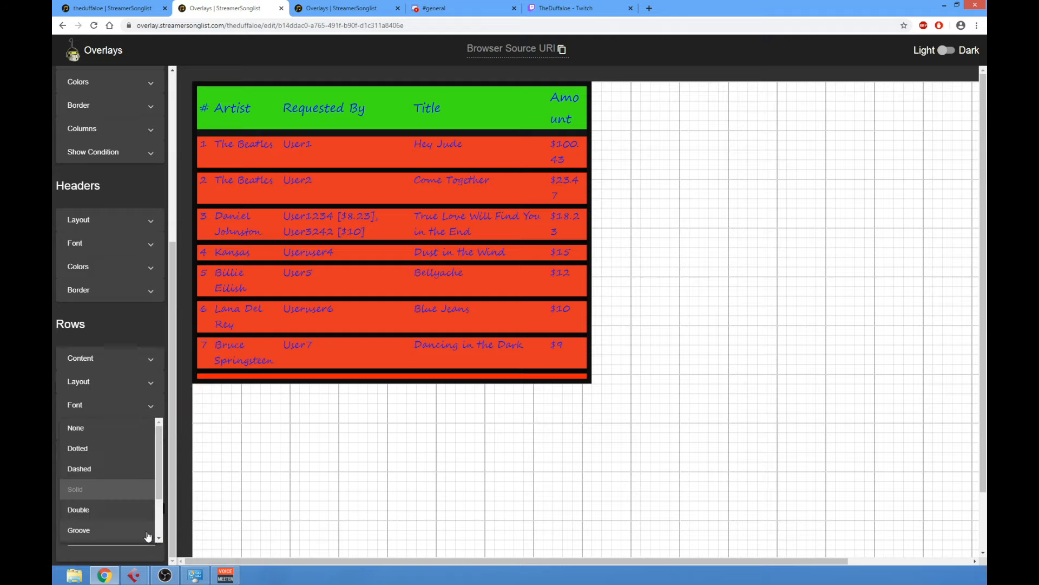
{"action": "left_click", "coordinate": [115, 487]}
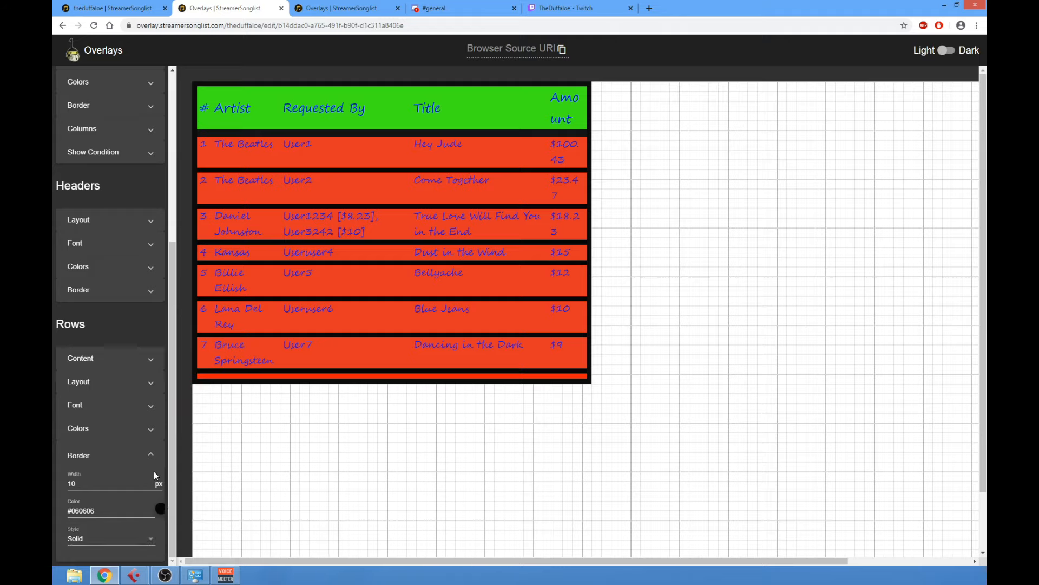
Widen the whole queue table element to 1200 px
{"action": "left_click_drag", "start_coordinate": [170, 464], "coordinate": [169, 279]}
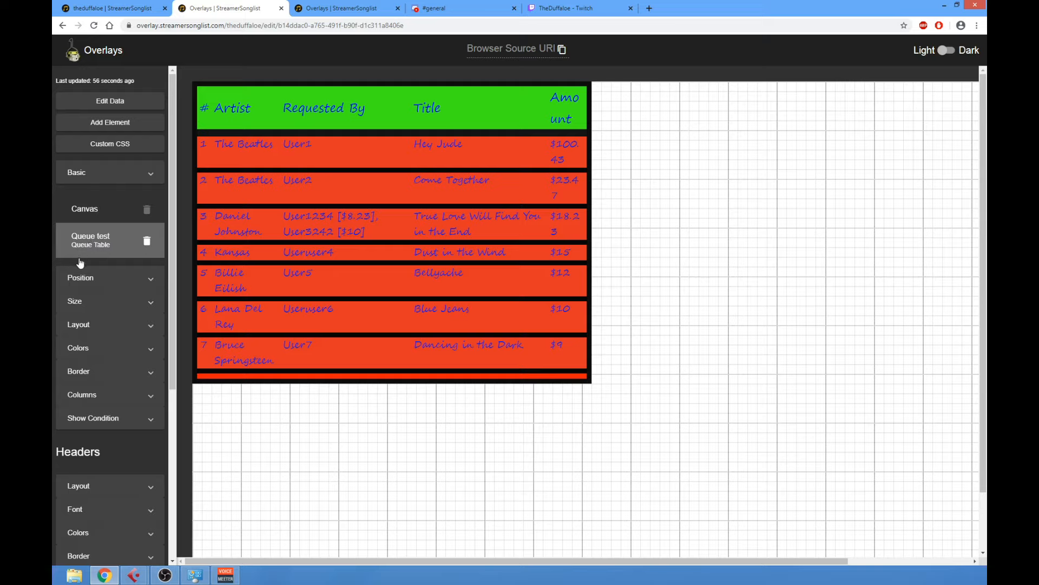
{"action": "left_click", "coordinate": [89, 301]}
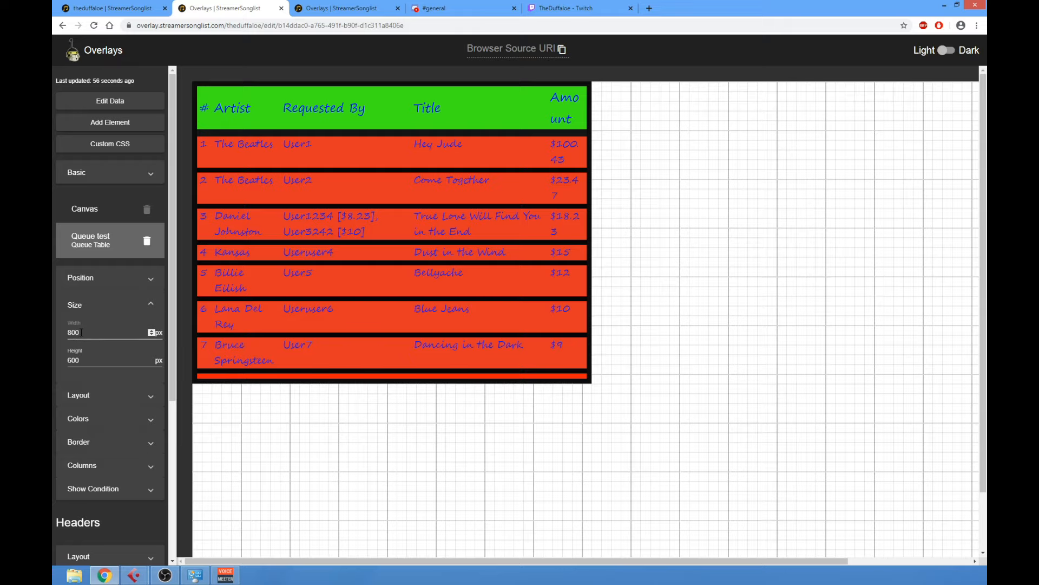
{"action": "key", "text": "BackSpace"}
{"action": "key", "text": "BackSpace"}
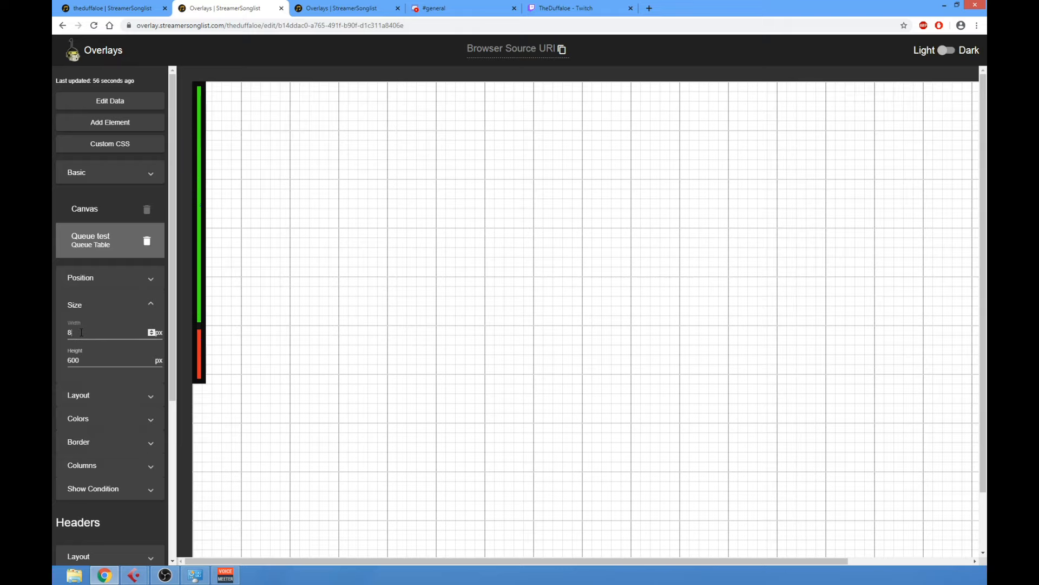
{"action": "key", "text": "BackSpace"}
{"action": "type", "text": "1000"}
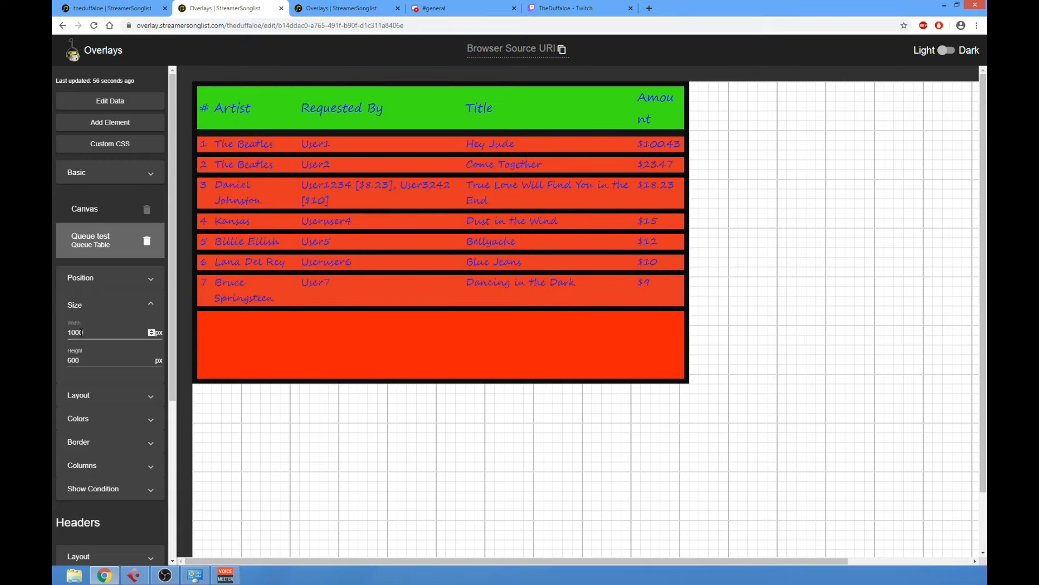
{"action": "key", "text": "BackSpace"}
{"action": "key", "text": "BackSpace"}
{"action": "key", "text": "BackSpace"}
{"action": "type", "text": "200"}
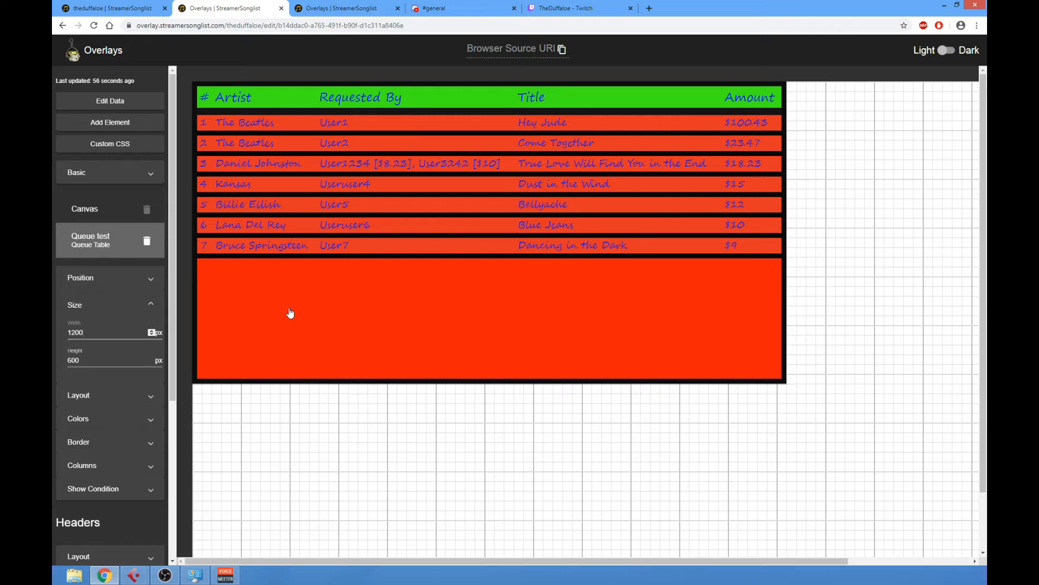
Copy the overlay's browser source URL and return to the song list page
{"action": "left_click_drag", "start_coordinate": [172, 347], "coordinate": [173, 264]}
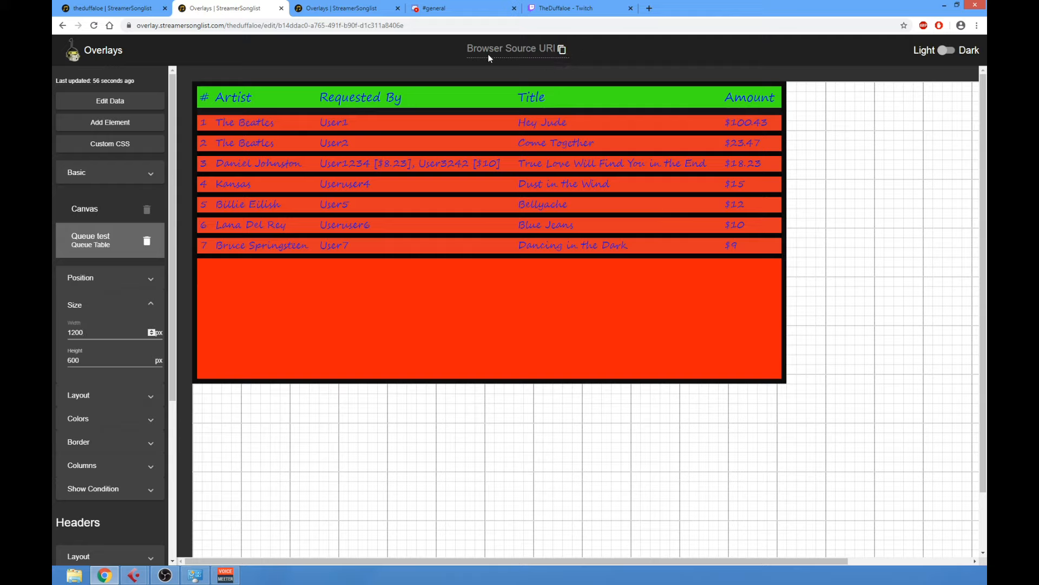
{"action": "left_click", "coordinate": [562, 52]}
{"action": "left_click", "coordinate": [131, 13]}
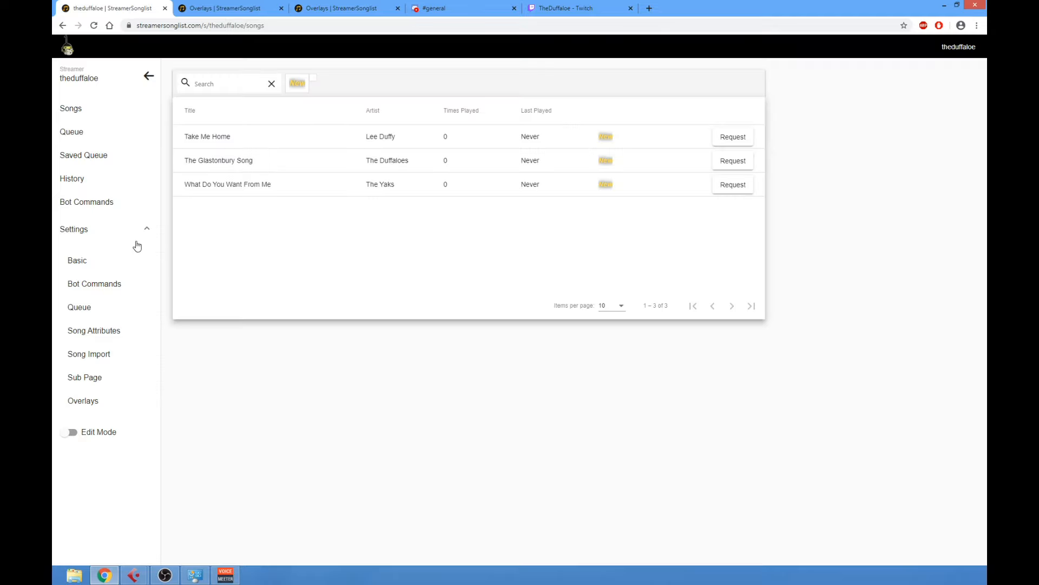
Switch to OBS and add a new Browser source named queue test to the tutorial scene
{"action": "mouse_move", "coordinate": [174, 580]}
{"action": "left_click", "coordinate": [175, 578]}
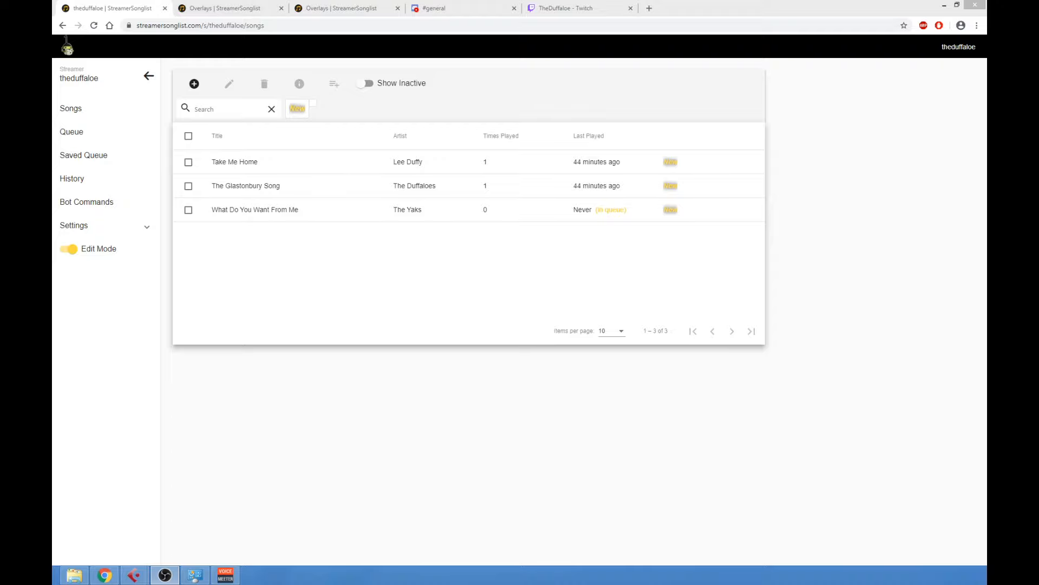
{"action": "left_click_drag", "start_coordinate": [52, 76], "coordinate": [584, 248]}
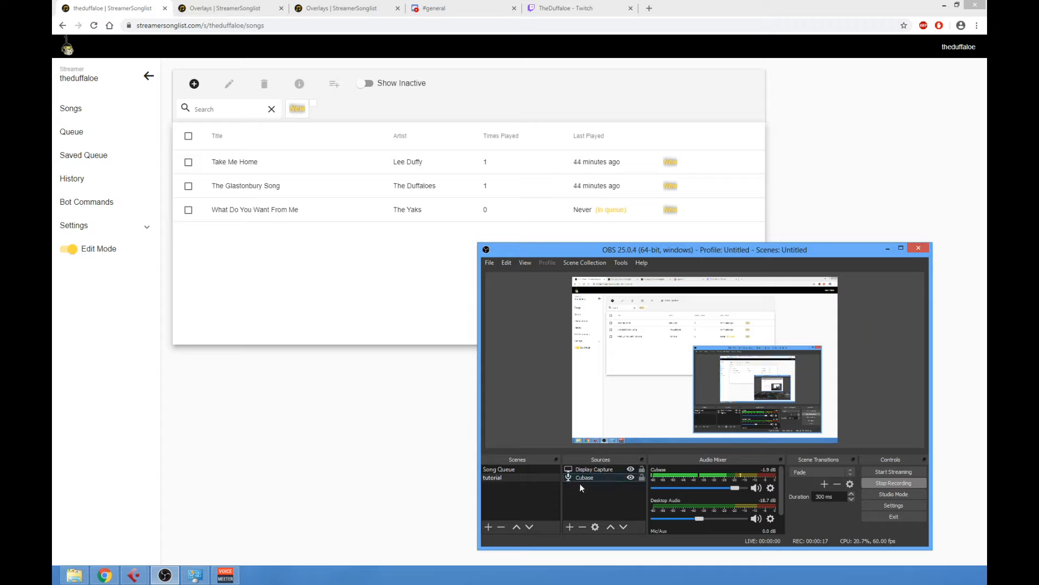
{"action": "left_click", "coordinate": [570, 525]}
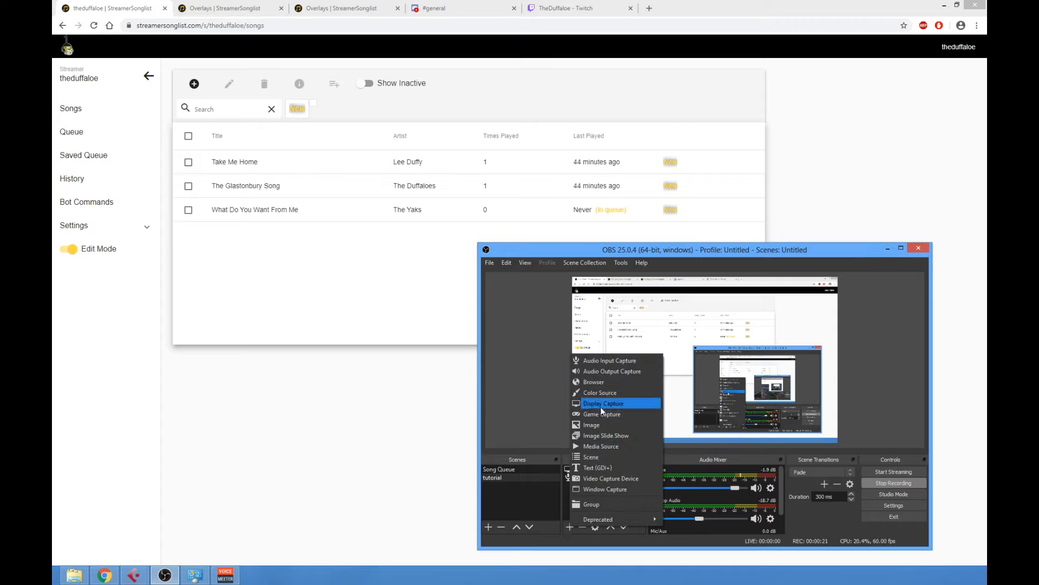
{"action": "left_click", "coordinate": [601, 382]}
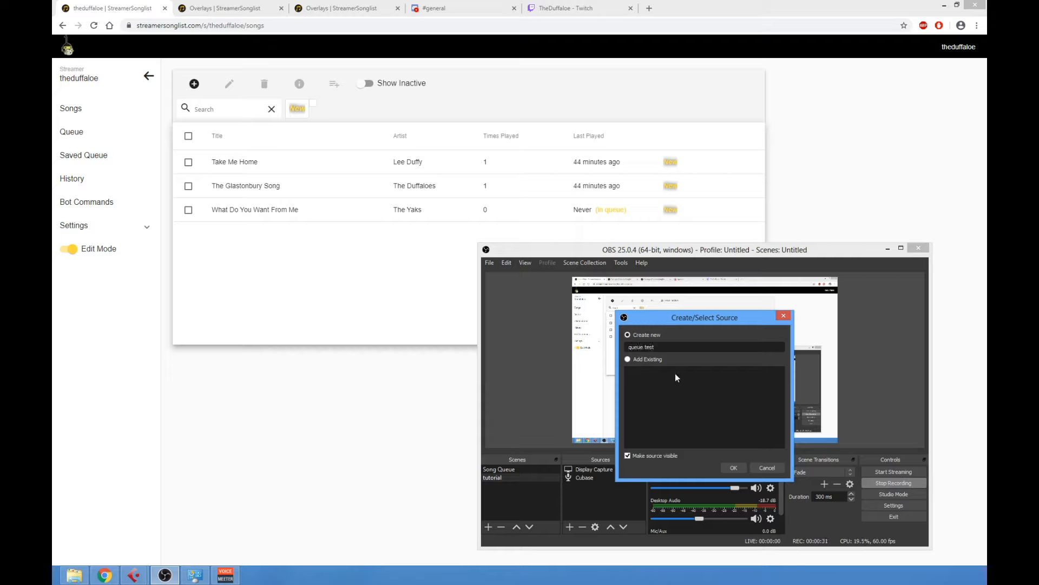
{"action": "left_click", "coordinate": [736, 465]}
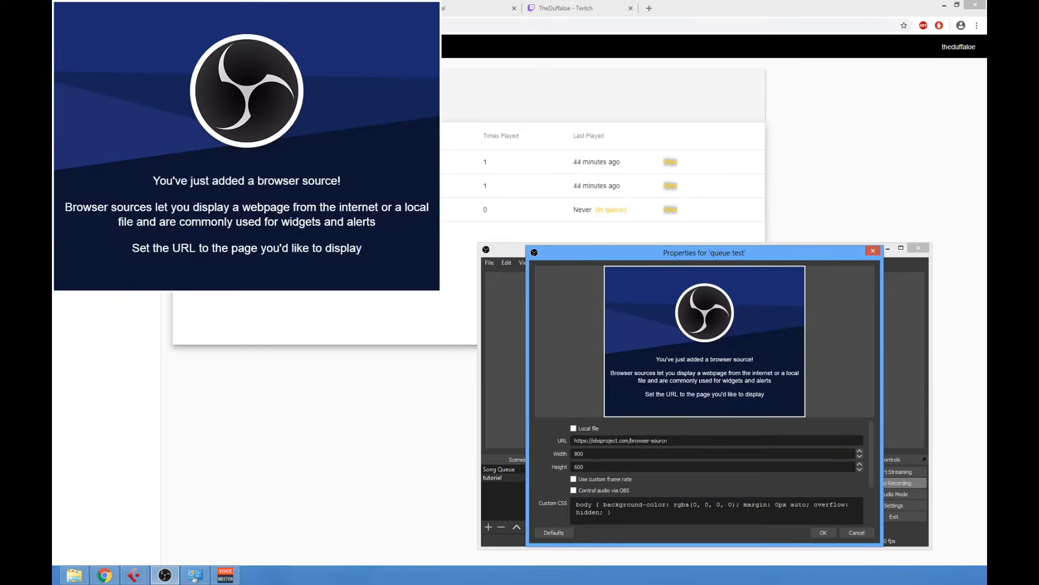
Replace the queue test source's default URL with the copied overlay address and accept its properties
{"action": "left_click_drag", "start_coordinate": [668, 440], "coordinate": [574, 440]}
{"action": "key", "text": "BackSpace"}
{"action": "key", "text": "ctrl+v"}
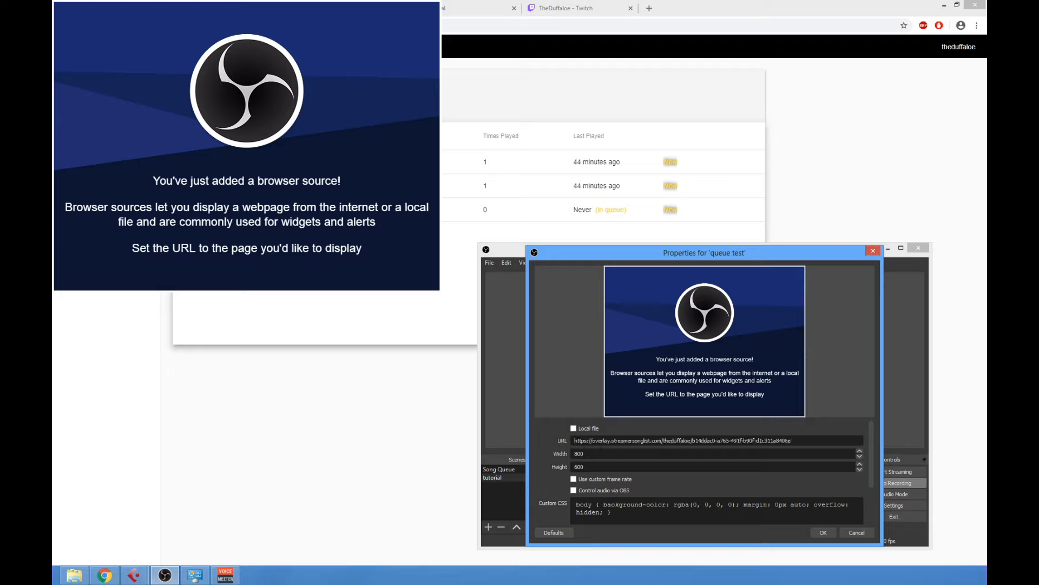
{"action": "left_click", "coordinate": [821, 533]}
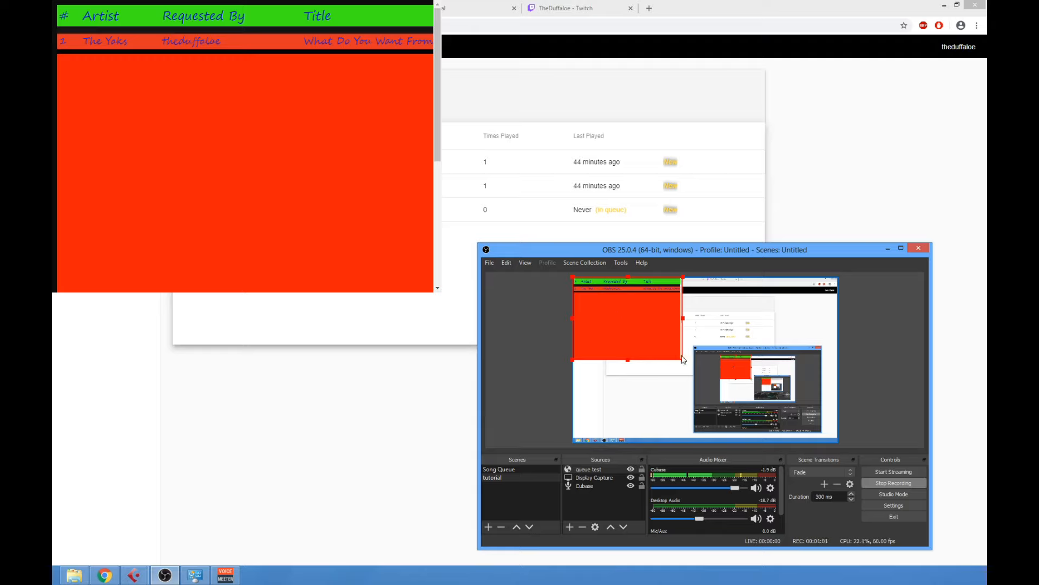
Shrink the queue test source to about two thirds of its size, place it below the song list, and clear the OBS window out of view
{"action": "left_click_drag", "start_coordinate": [682, 359], "coordinate": [644, 328]}
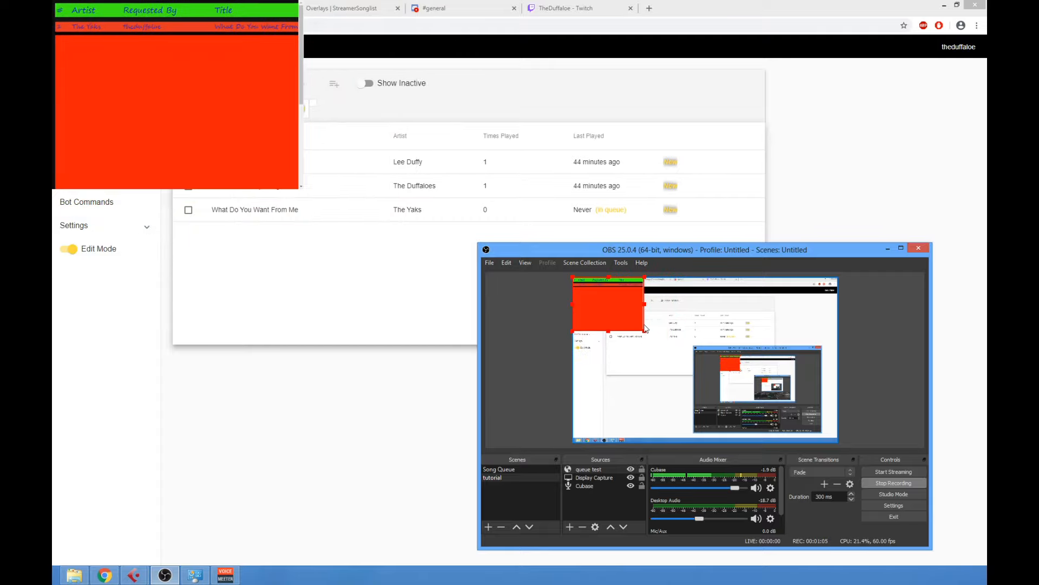
{"action": "right_click", "coordinate": [644, 328]}
{"action": "left_click", "coordinate": [599, 294]}
{"action": "left_click_drag", "start_coordinate": [601, 298], "coordinate": [645, 397]}
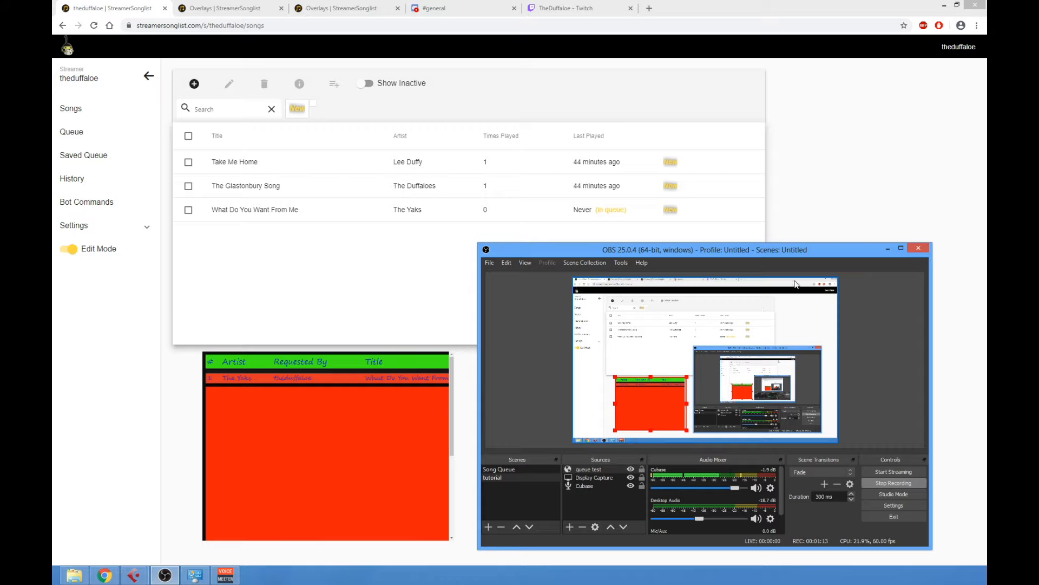
{"action": "left_click_drag", "start_coordinate": [828, 253], "coordinate": [460, 297]}
{"action": "left_click", "coordinate": [519, 291]}
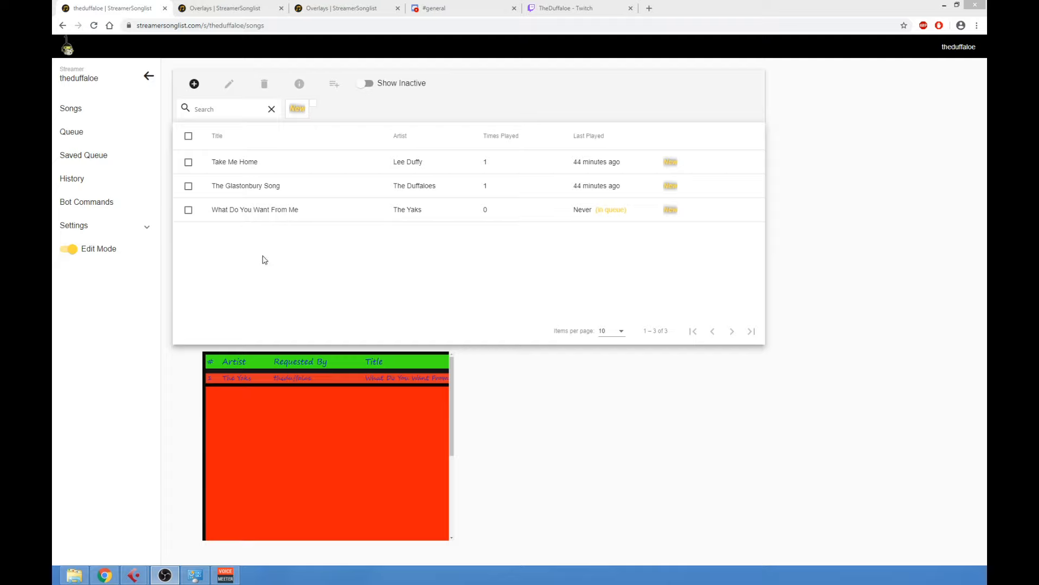
Turn off edit mode in the song list and request Take Me Home, The Glastonbury Song and What Do You Want From Me
{"action": "left_click", "coordinate": [94, 117]}
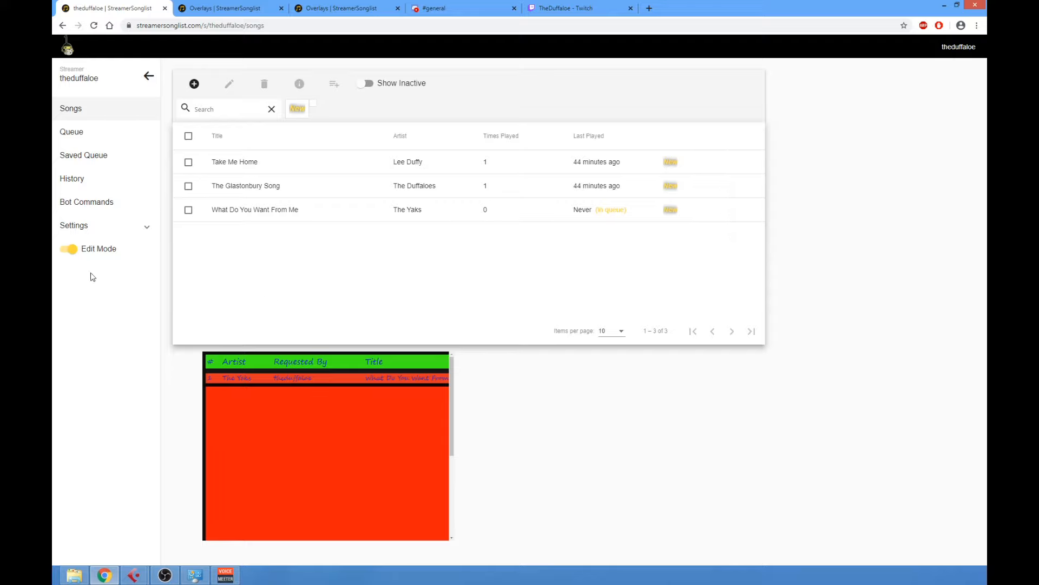
{"action": "left_click", "coordinate": [67, 252]}
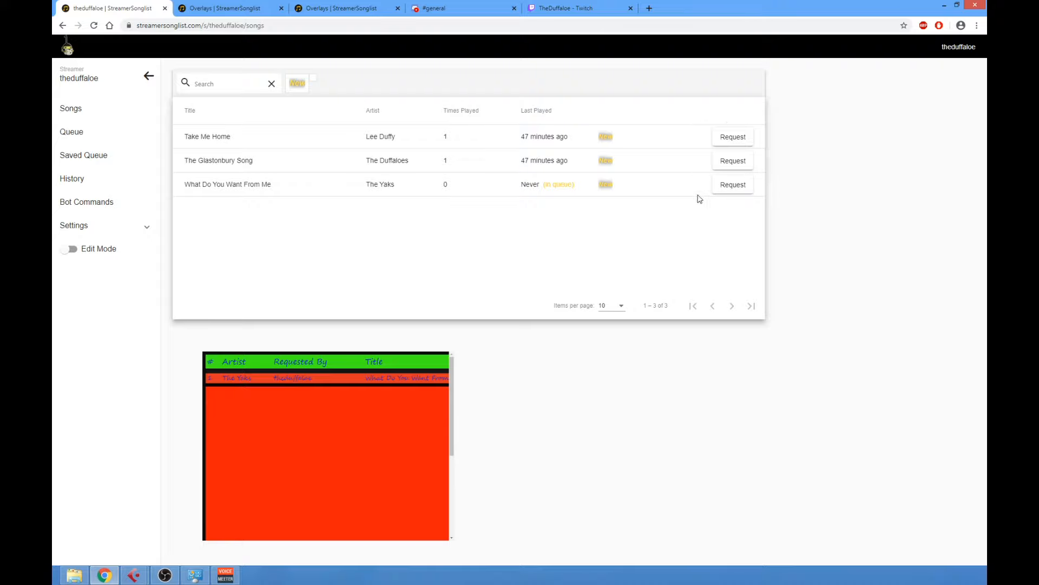
{"action": "left_click", "coordinate": [728, 142]}
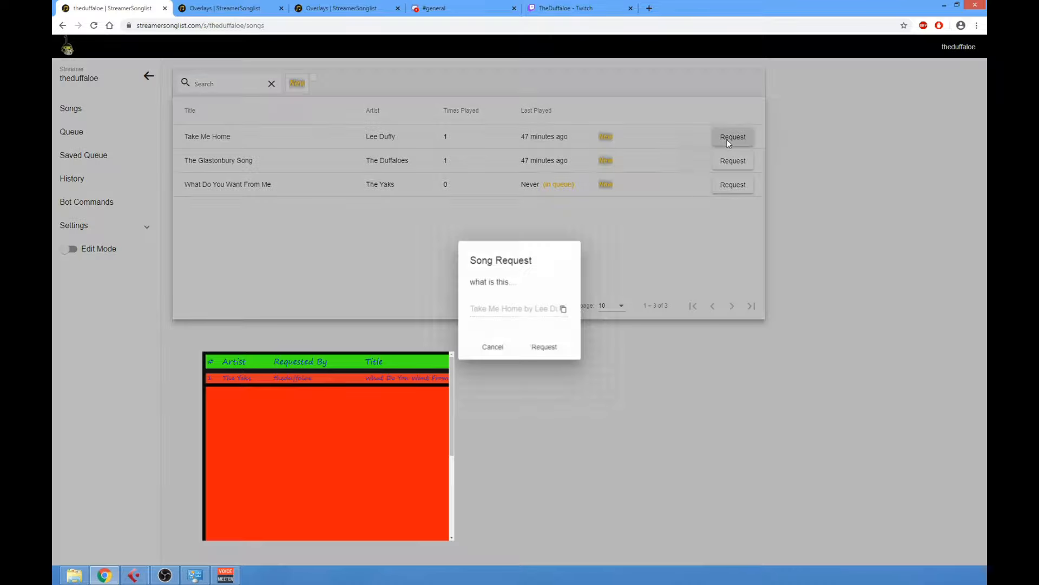
{"action": "left_click", "coordinate": [552, 353]}
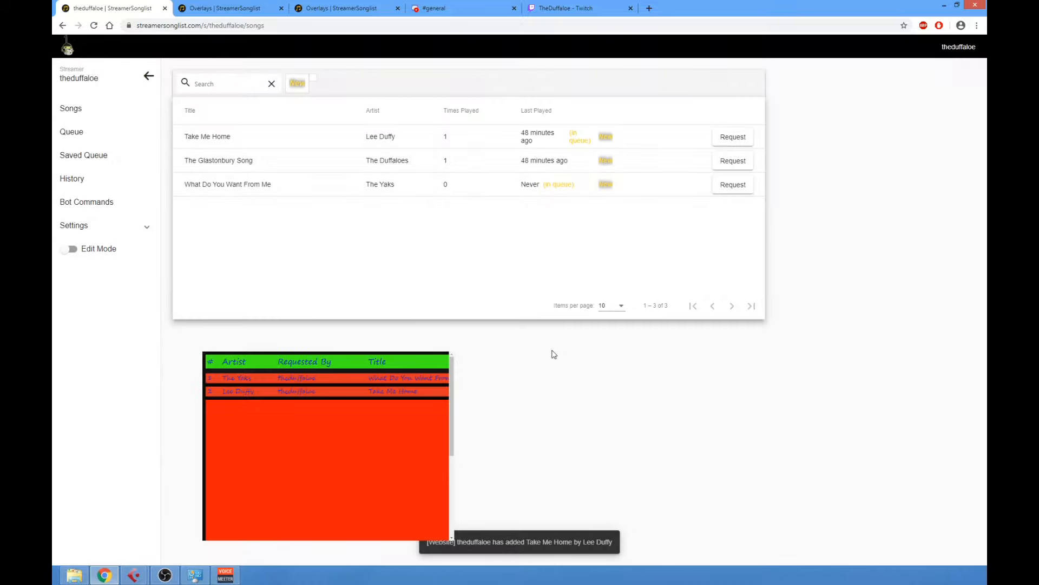
{"action": "left_click", "coordinate": [731, 169]}
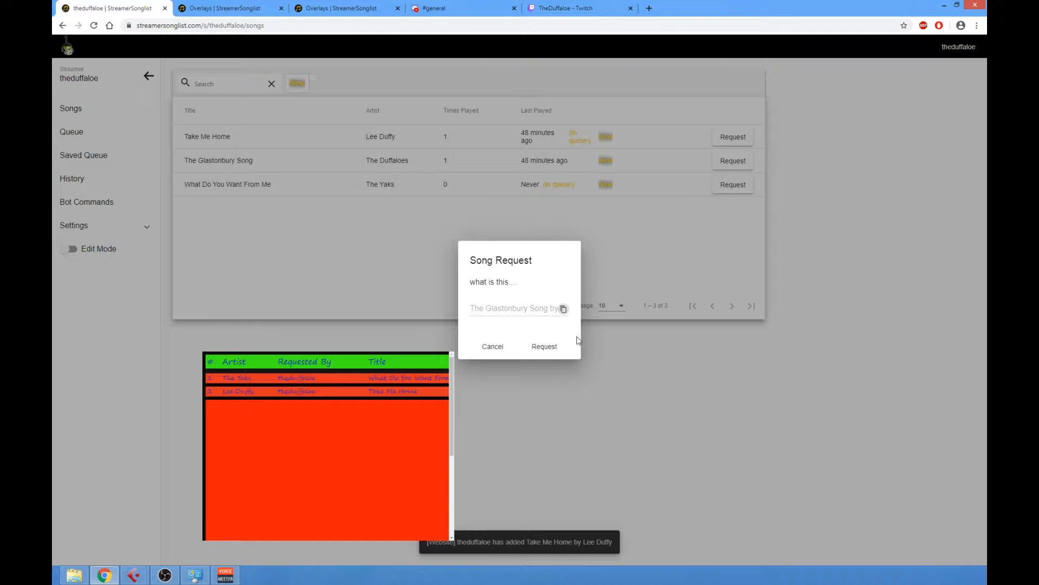
{"action": "left_click", "coordinate": [545, 351]}
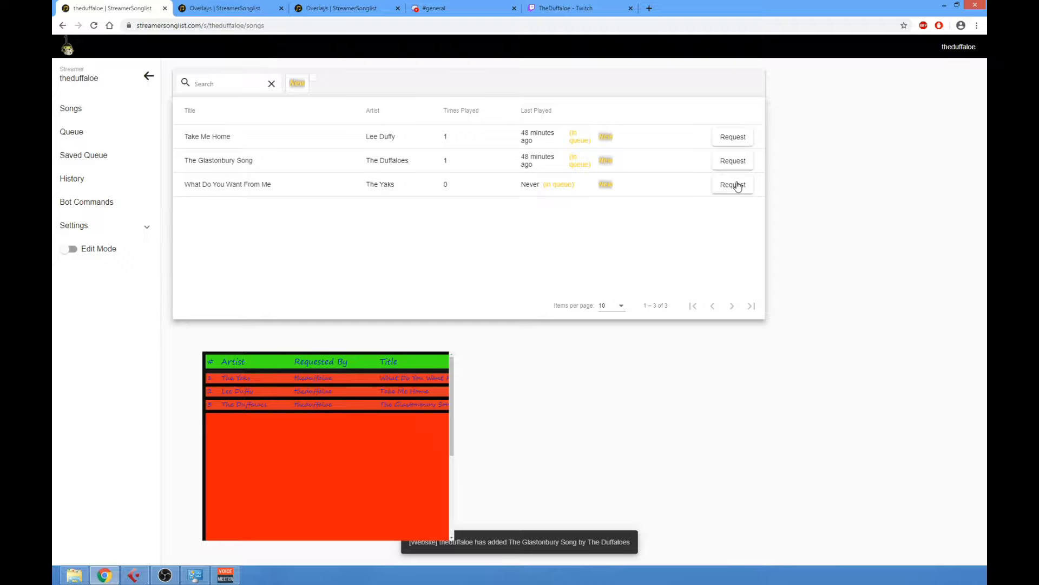
{"action": "left_click", "coordinate": [735, 184]}
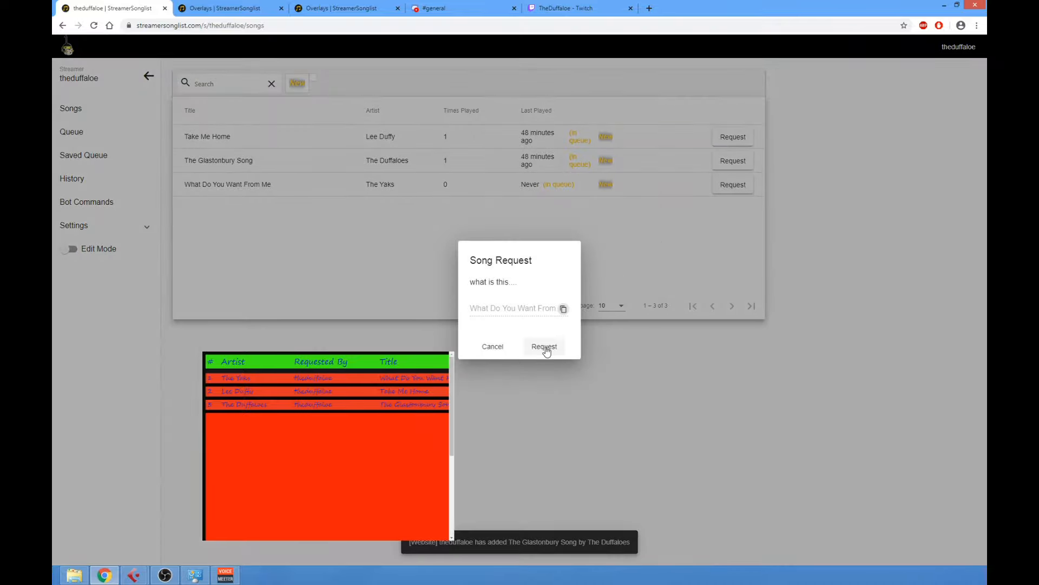
{"action": "left_click", "coordinate": [544, 346]}
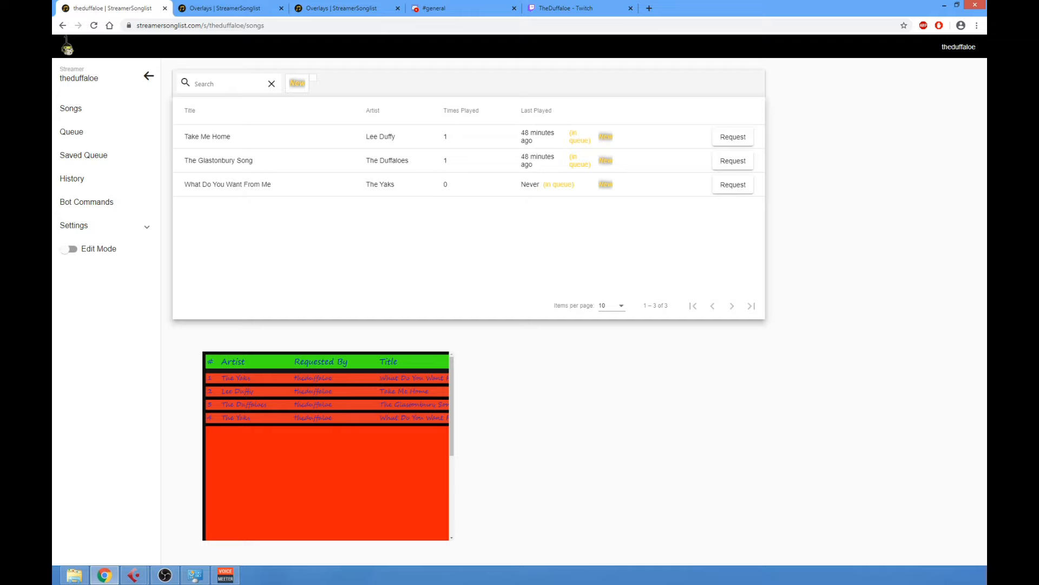
Move the queue test overlay sideways to the middle of the scene, below the song list
{"action": "left_click_drag", "start_coordinate": [327, 446], "coordinate": [557, 443]}
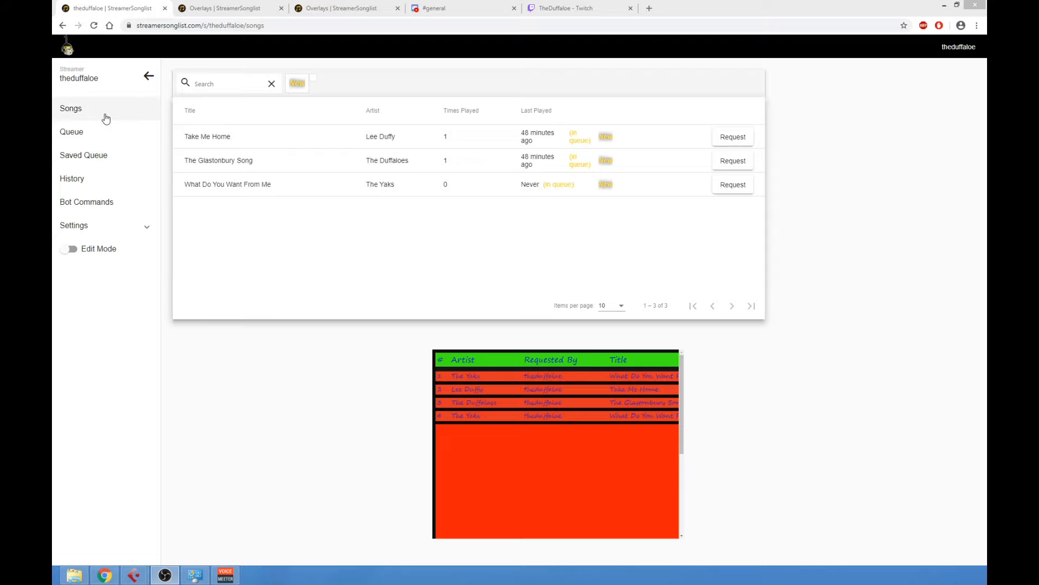
Open the song queue with edit mode on and mark its first two songs, What Do You Want From Me and Take Me Home, as played
{"action": "left_click", "coordinate": [67, 138]}
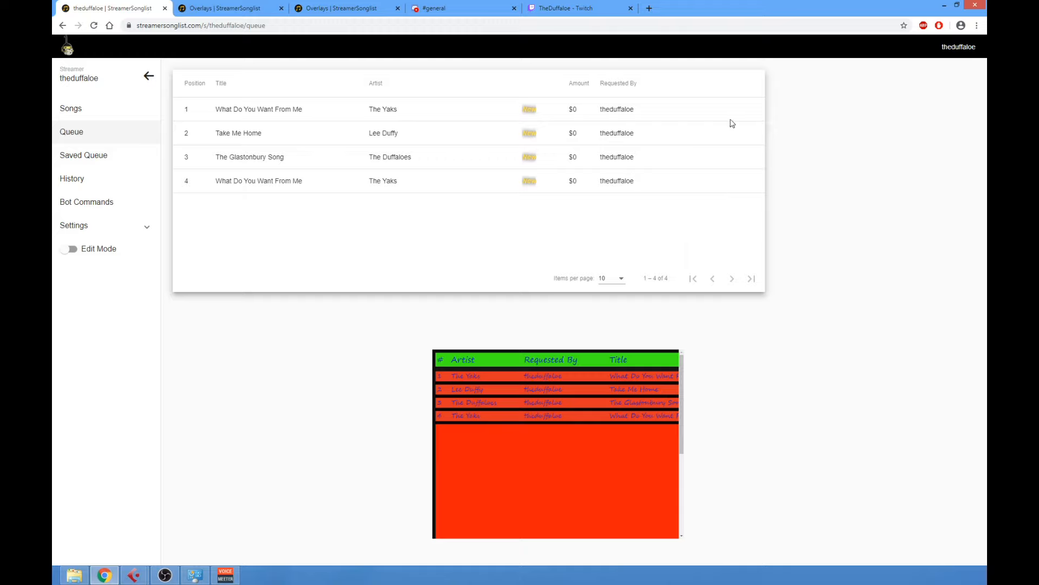
{"action": "left_click", "coordinate": [73, 250]}
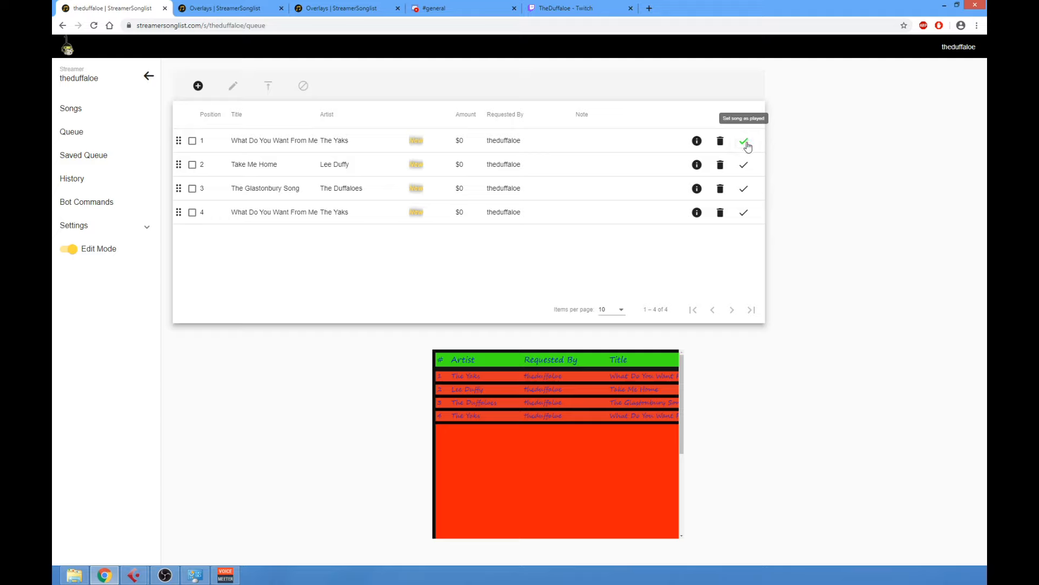
{"action": "left_click", "coordinate": [745, 142]}
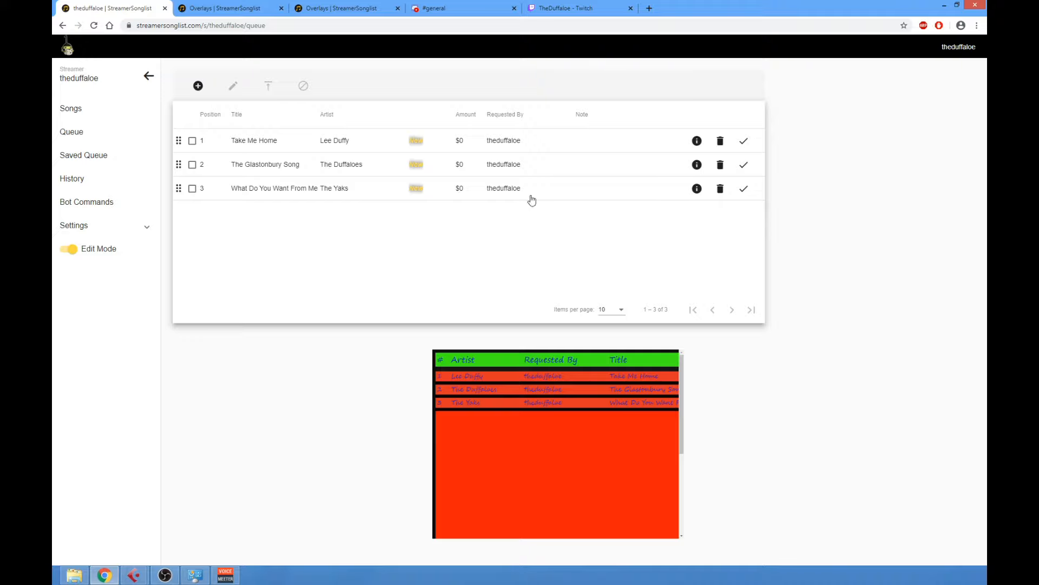
{"action": "left_click", "coordinate": [744, 143]}
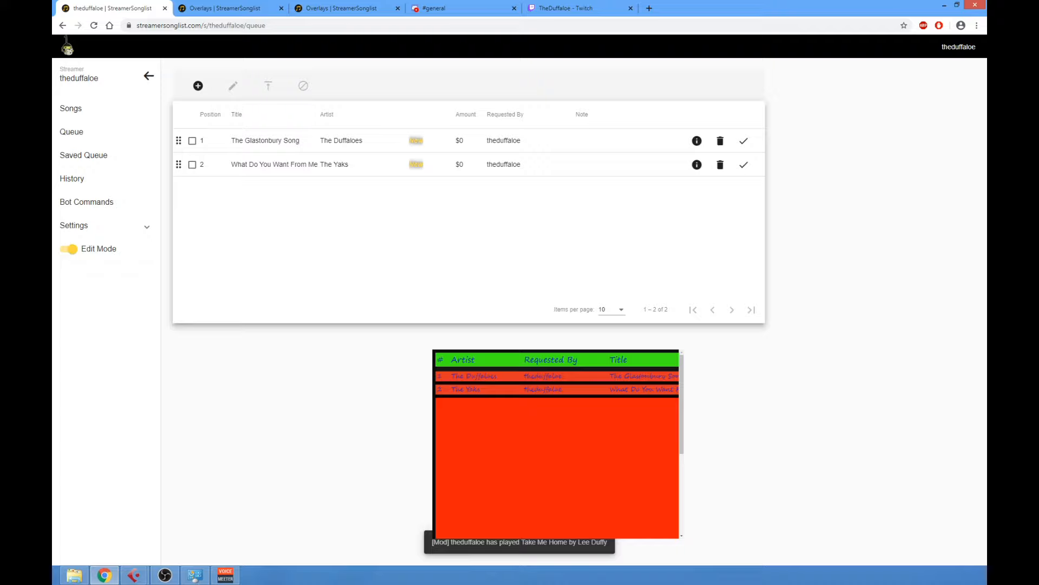
Review the play history, the bot command settings and the queue settings, and return to the song list
{"action": "left_click", "coordinate": [82, 182]}
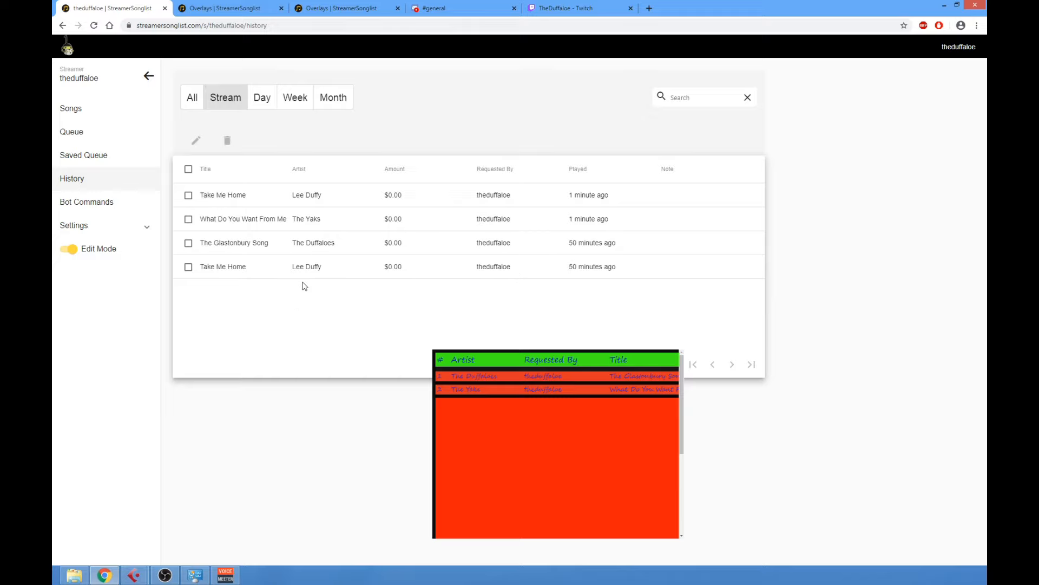
{"action": "left_click", "coordinate": [102, 228]}
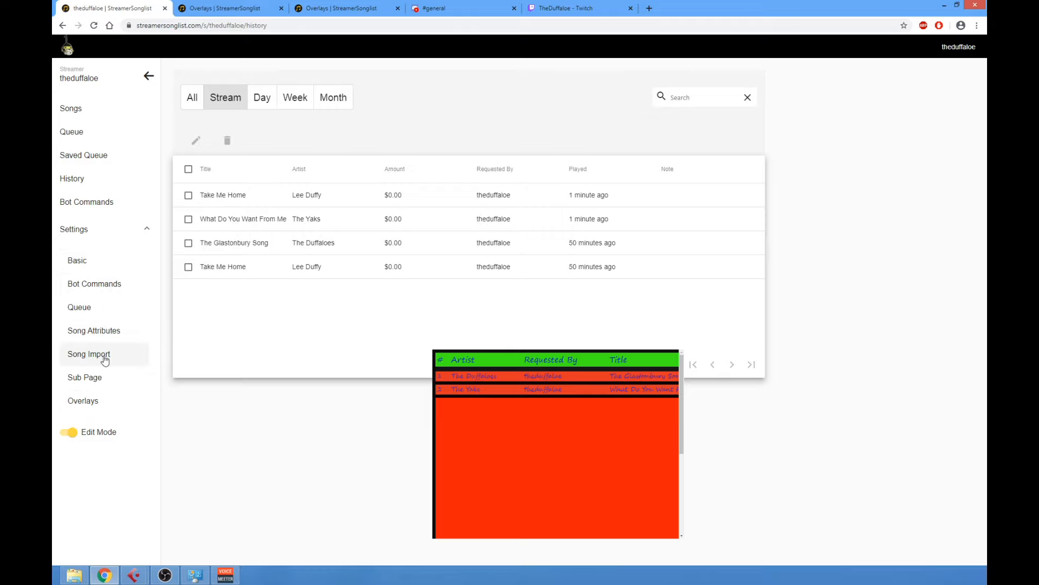
{"action": "left_click", "coordinate": [109, 265]}
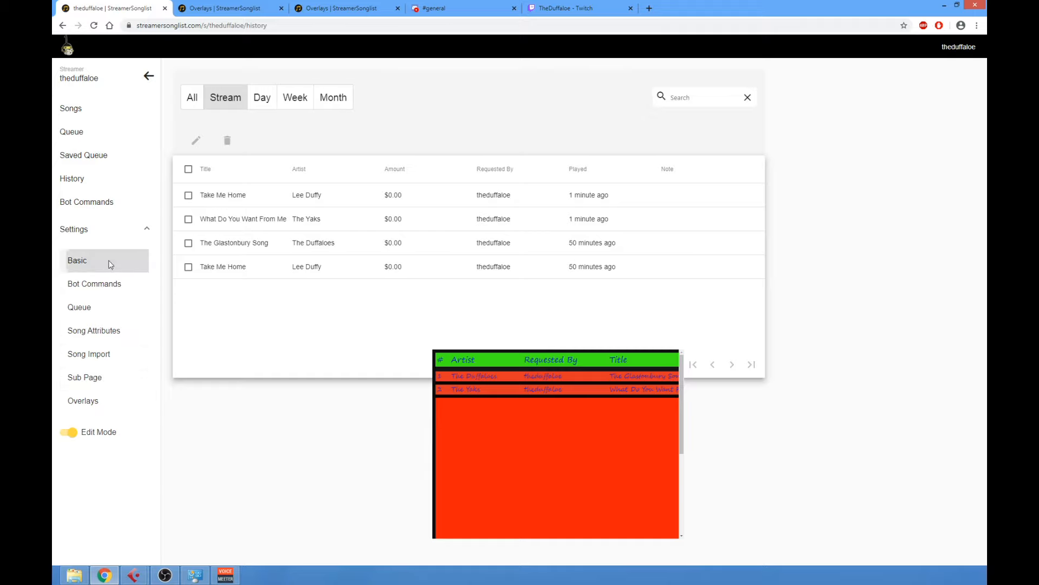
{"action": "left_click", "coordinate": [109, 286]}
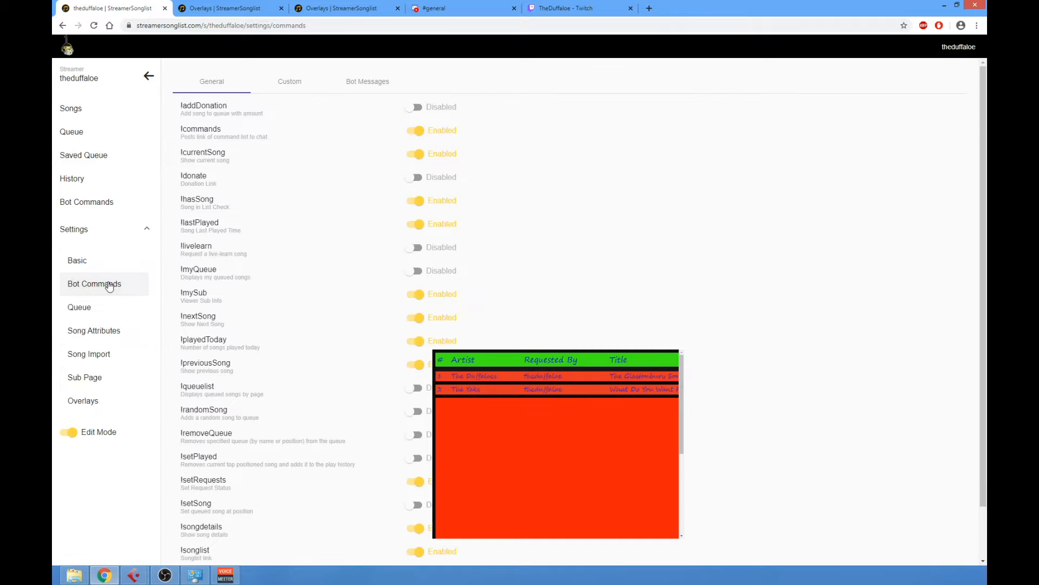
{"action": "left_click", "coordinate": [101, 307]}
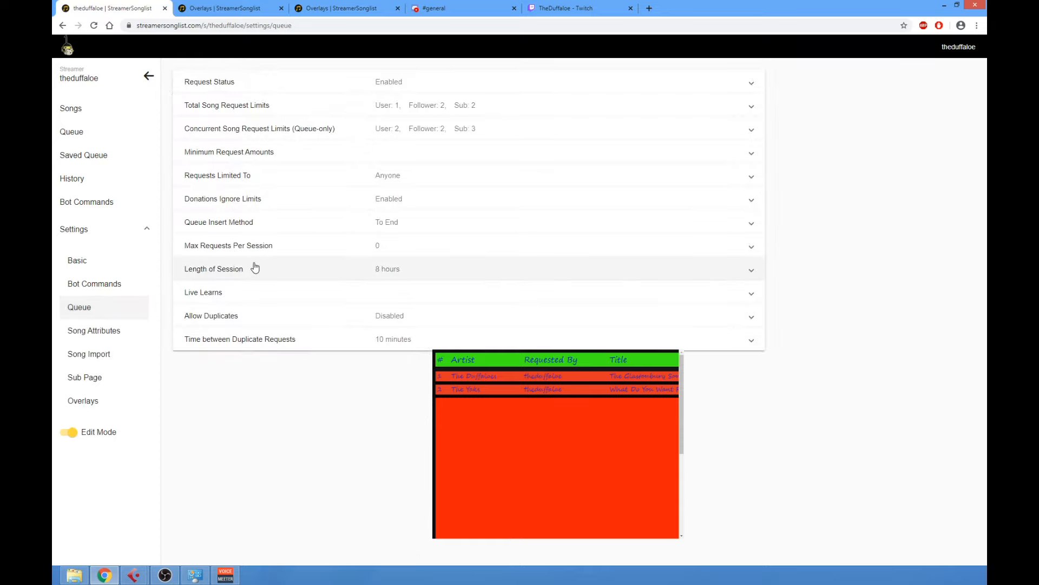
{"action": "left_click", "coordinate": [127, 235]}
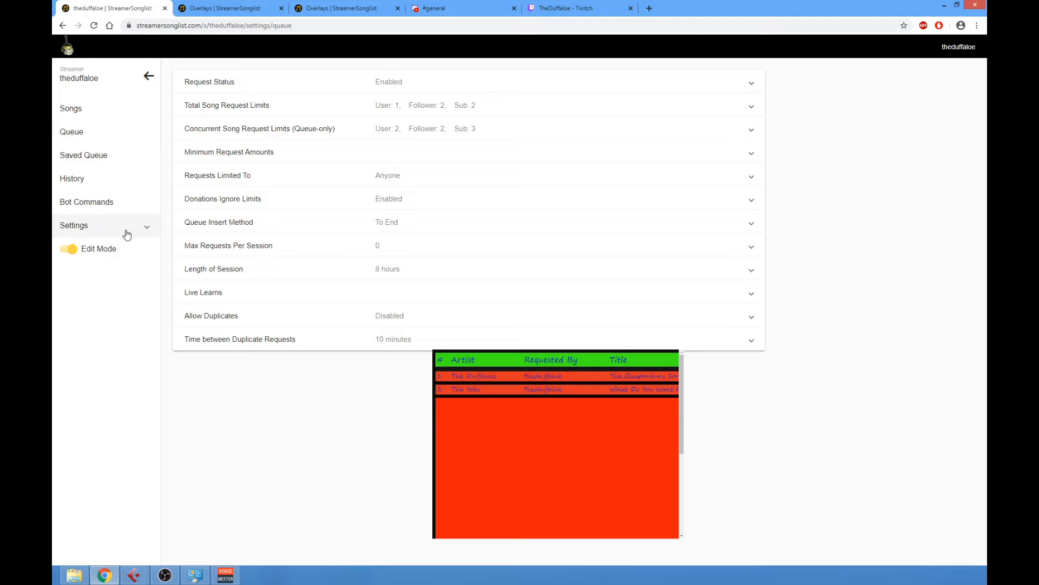
{"action": "left_click", "coordinate": [120, 110]}
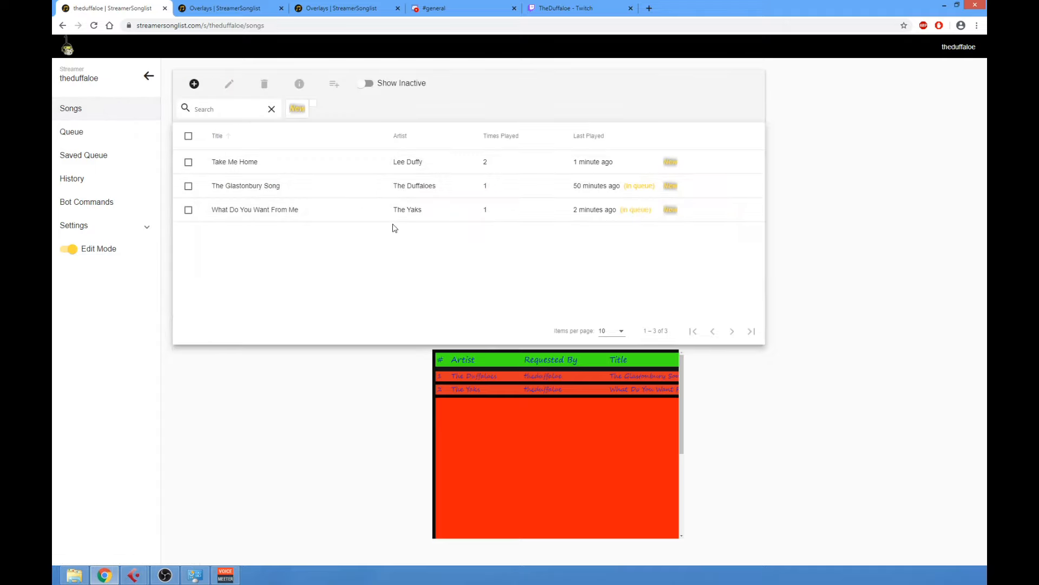